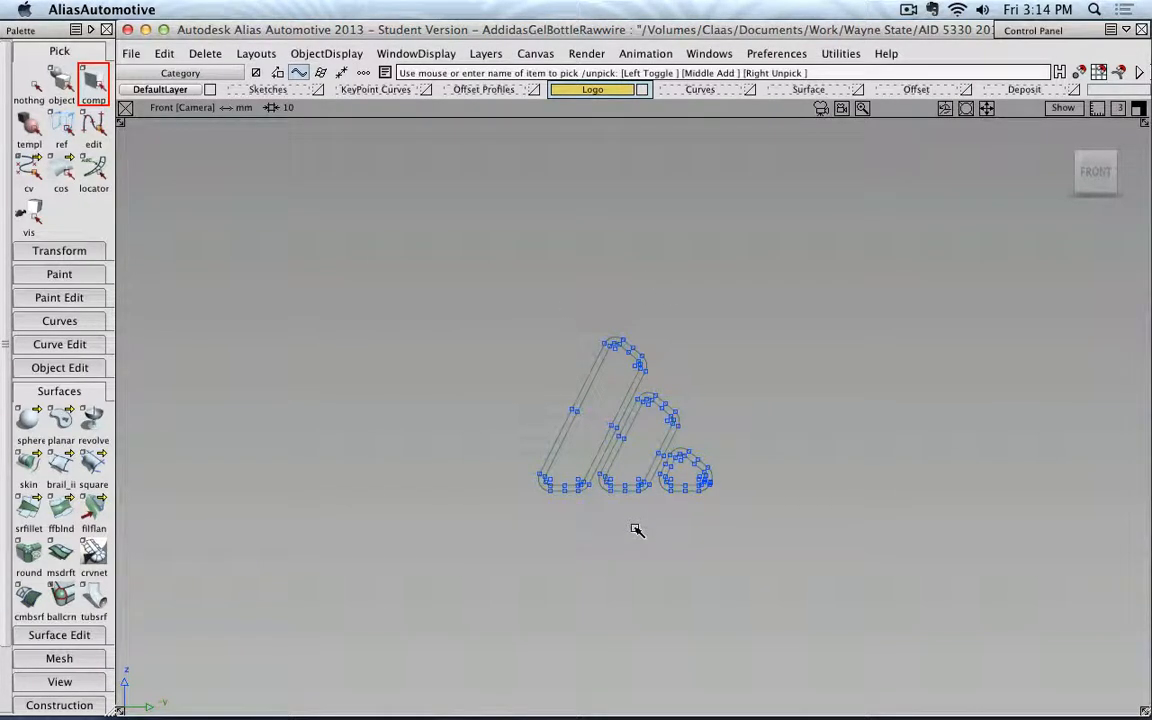
- Examine the Offset Profiles, KeyPoint Curves and Logo layers, highlighting the construction lines that outline the tallest logo stripe
alt+shift+right_drag(631, 522, 565, 462)
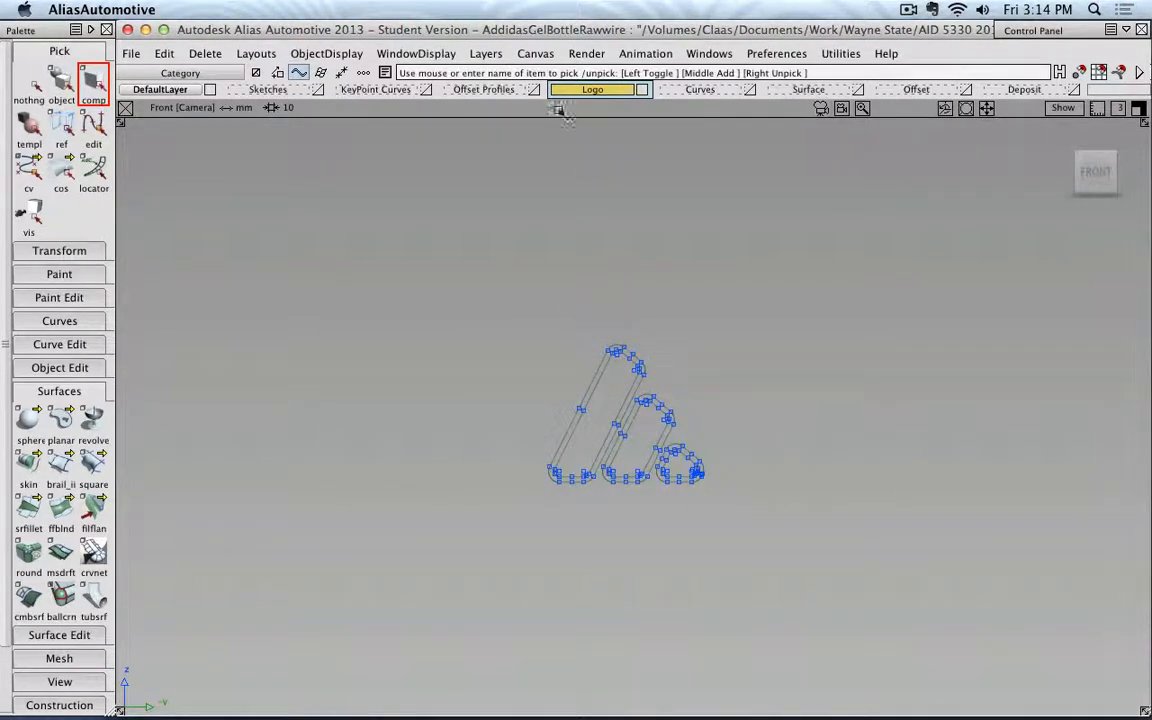
click(489, 91)
alt+shift+right_drag(525, 327, 558, 411)
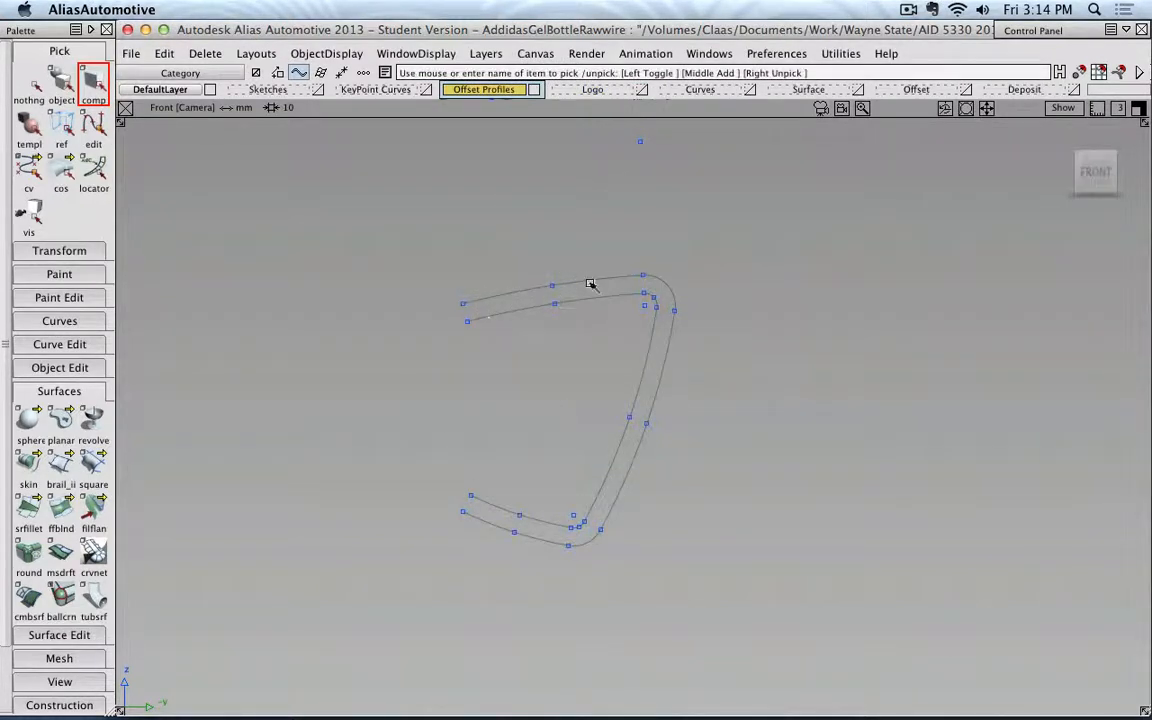
click(375, 89)
alt+shift+right_drag(600, 420, 617, 483)
click(569, 276)
click(513, 284)
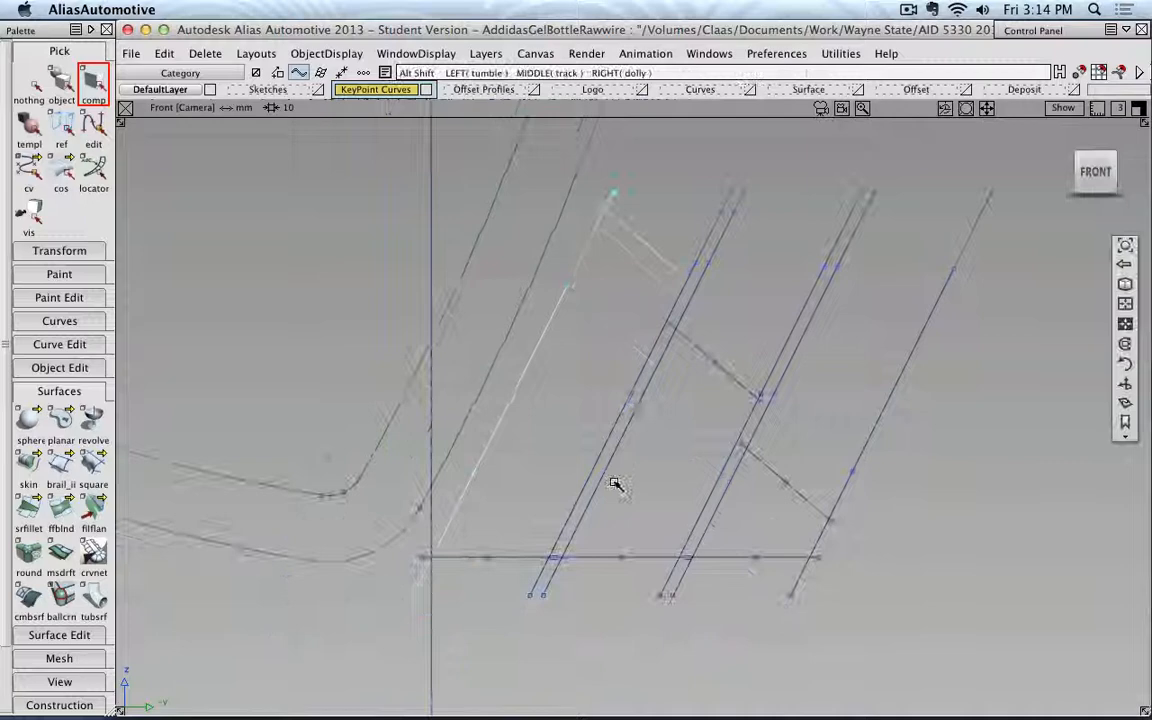
click(515, 559)
click(563, 531)
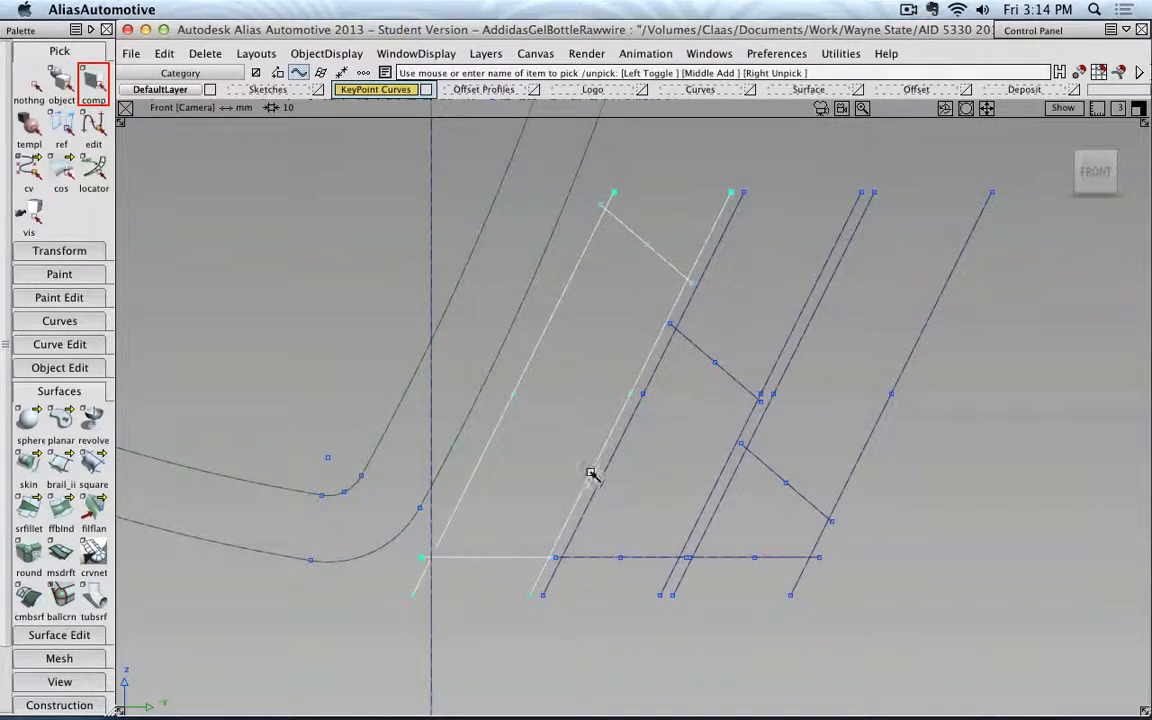
click(592, 90)
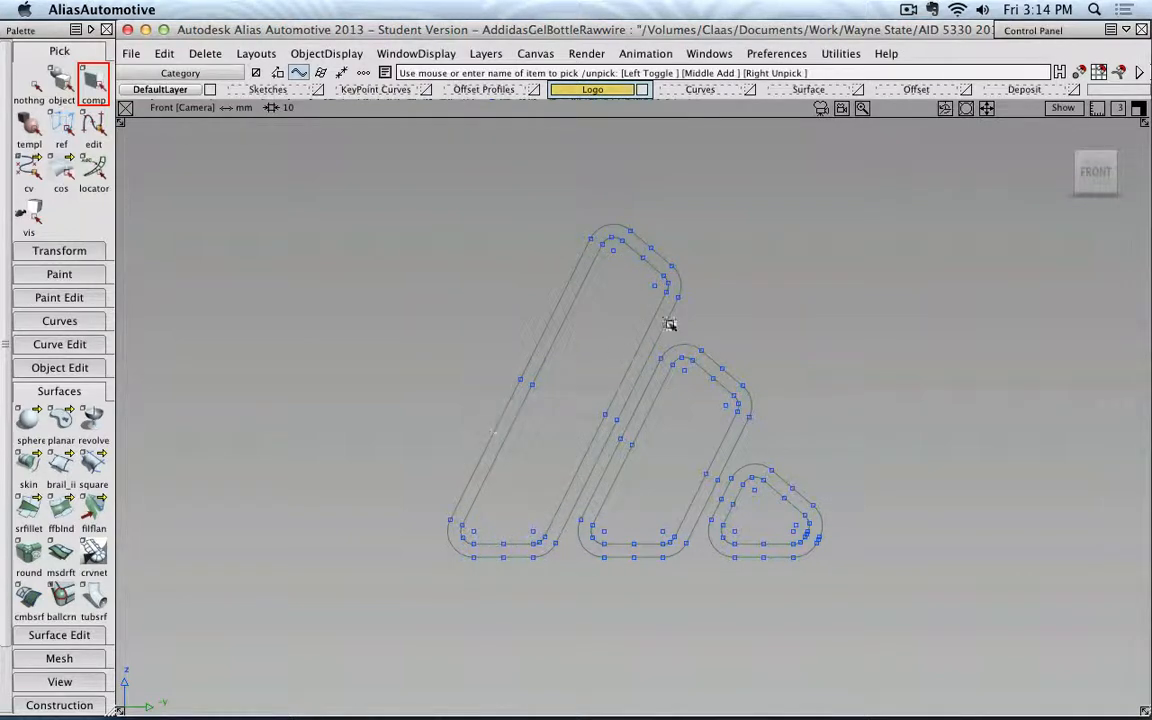
scroll(782, 302, down, 3)
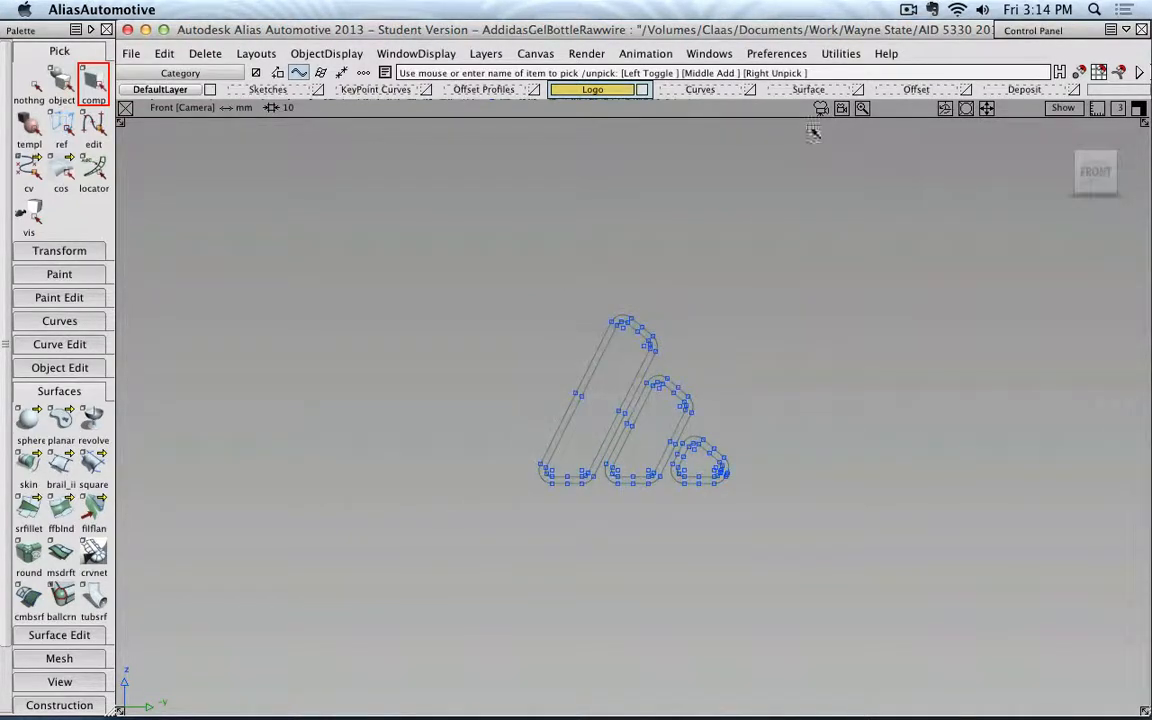
- Show the Surface layer in wireframe together with the logo curves and inspect their placement in 3D and from the front
click(866, 90)
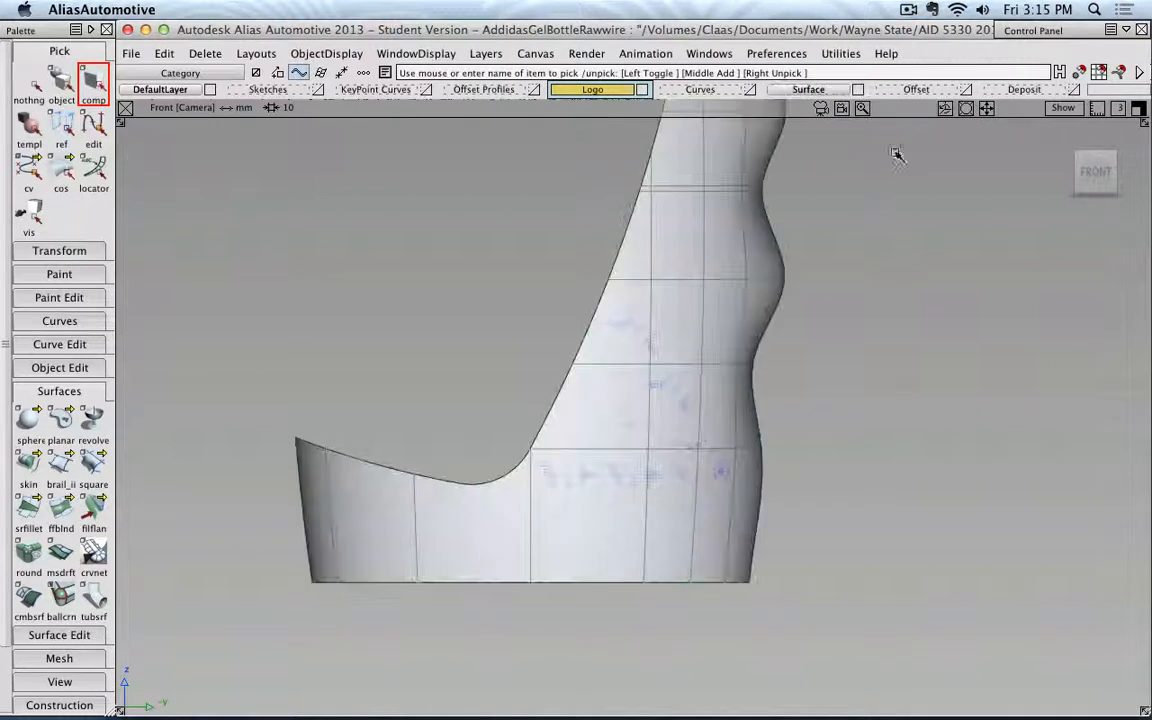
ctrl+shift+right_drag(800, 342, 870, 342)
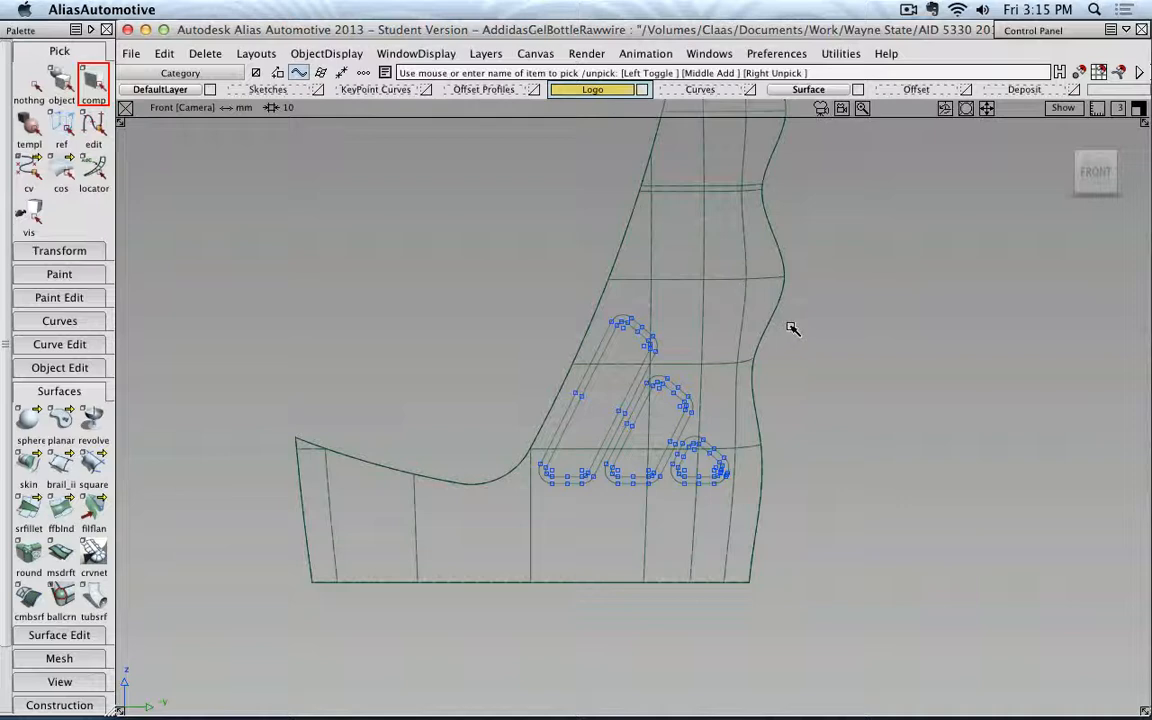
alt+shift+drag(790, 324, 478, 443)
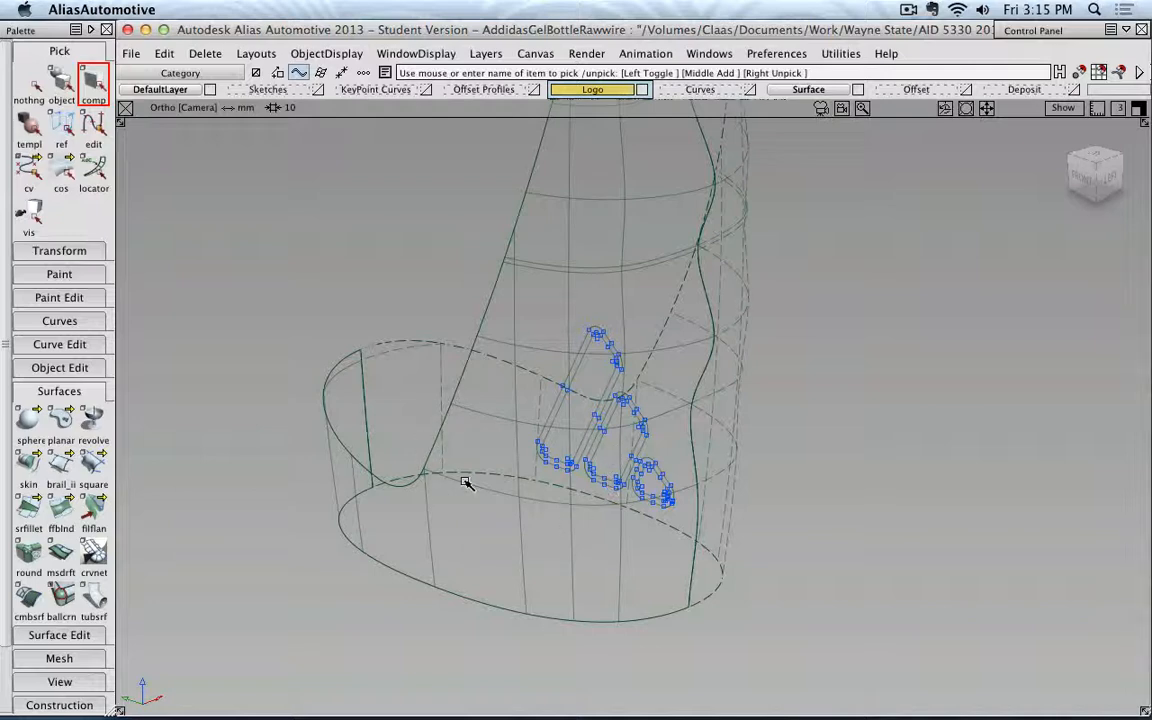
click(1093, 178)
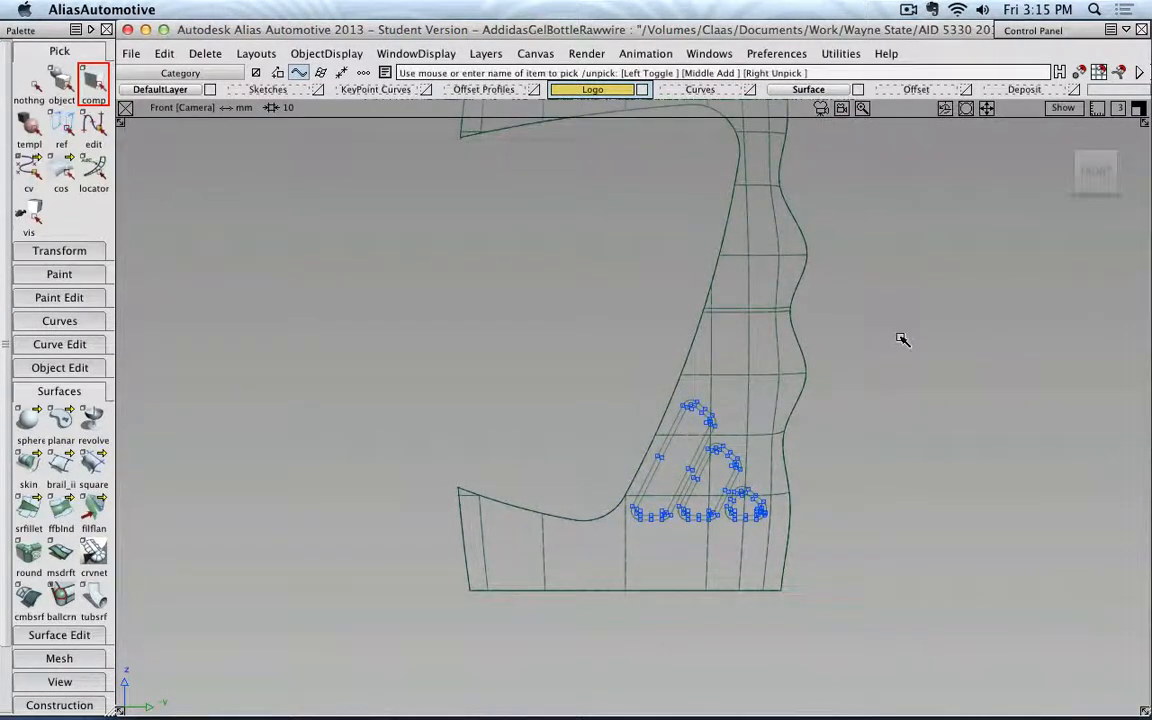
- Hide the Logo and Surface layers and display the Curves and Deposit layers, with Deposit as the active layer
click(809, 90)
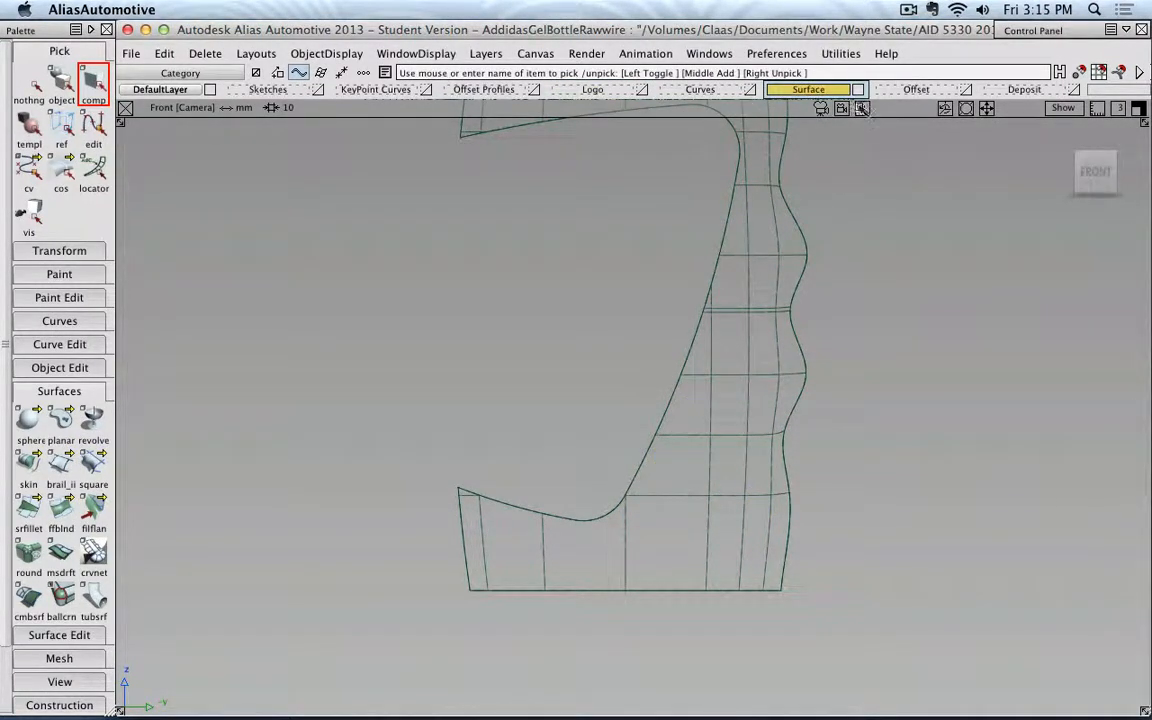
click(749, 90)
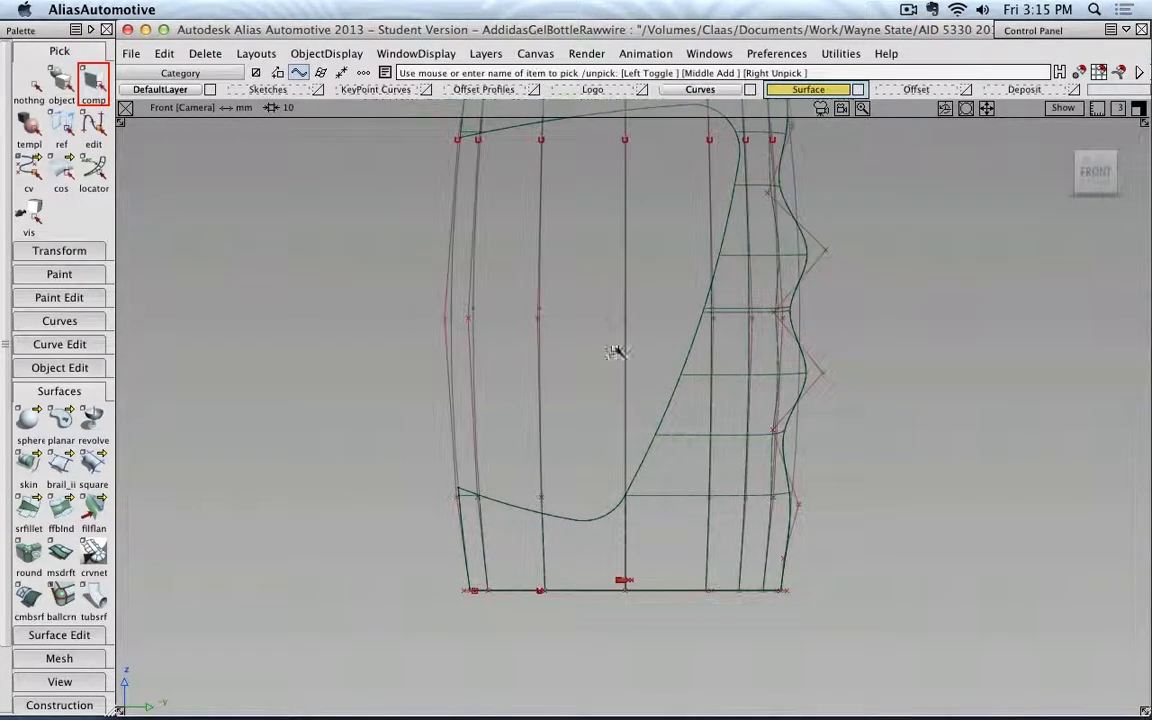
alt+shift+middle_drag(579, 321, 522, 442)
alt+shift+drag(553, 358, 450, 365)
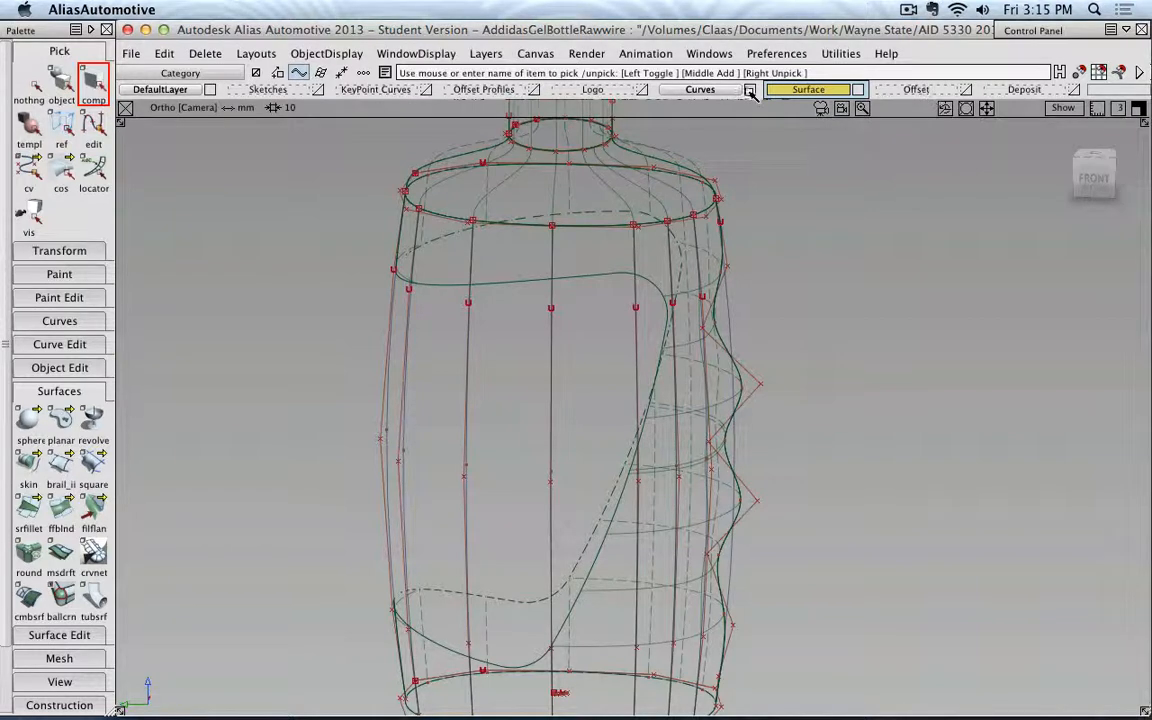
click(857, 90)
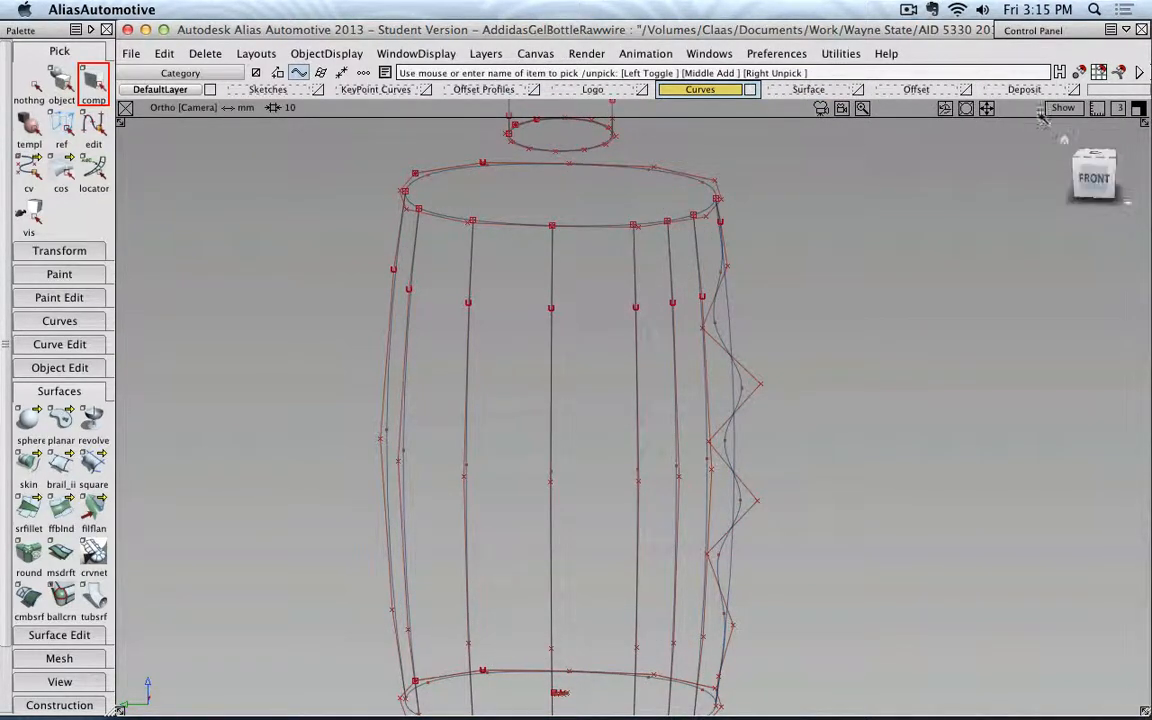
click(1013, 90)
alt+shift+right_drag(864, 249, 823, 244)
alt+shift+drag(811, 228, 790, 300)
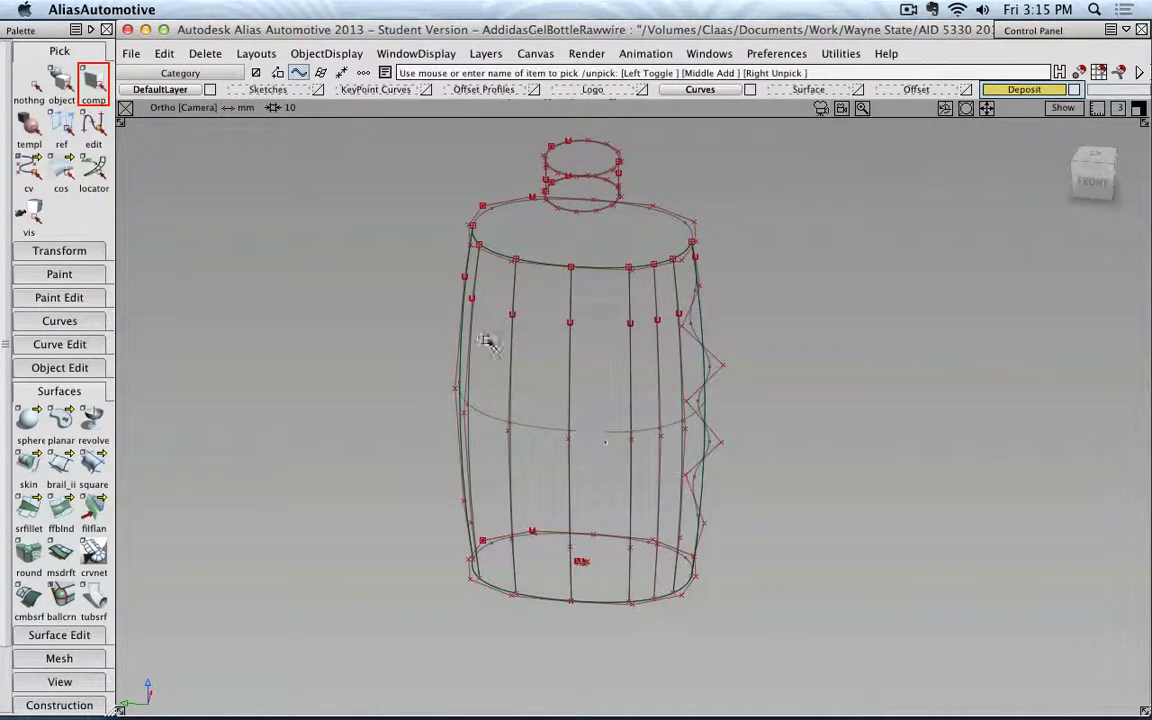
- Shade the bottle body surface on the Deposit layer and offset it outward by 0.789 mm
click(62, 82)
click(600, 432)
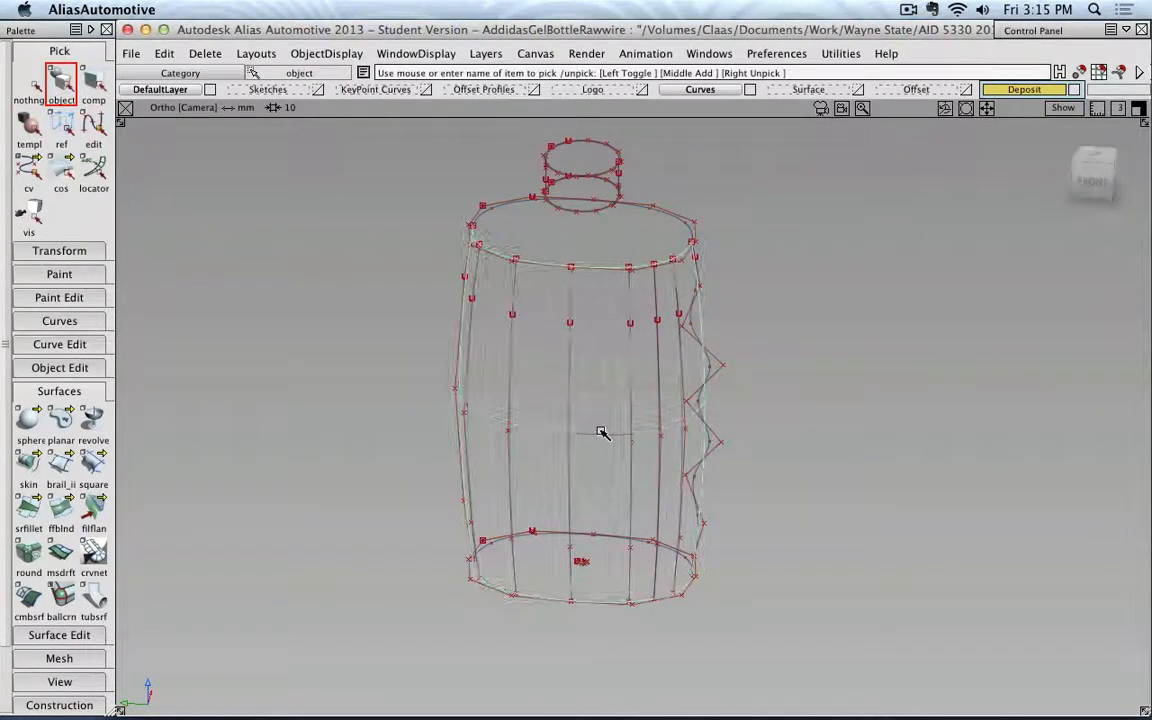
ctrl+shift+right_drag(776, 382, 815, 386)
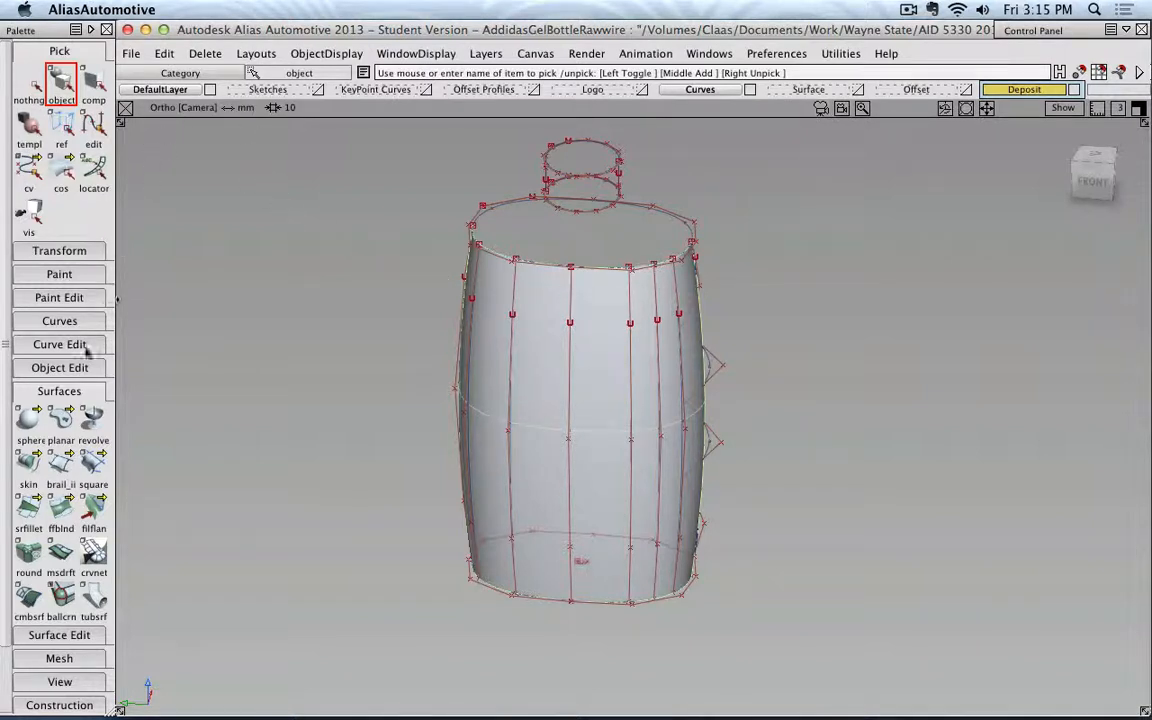
click(66, 392)
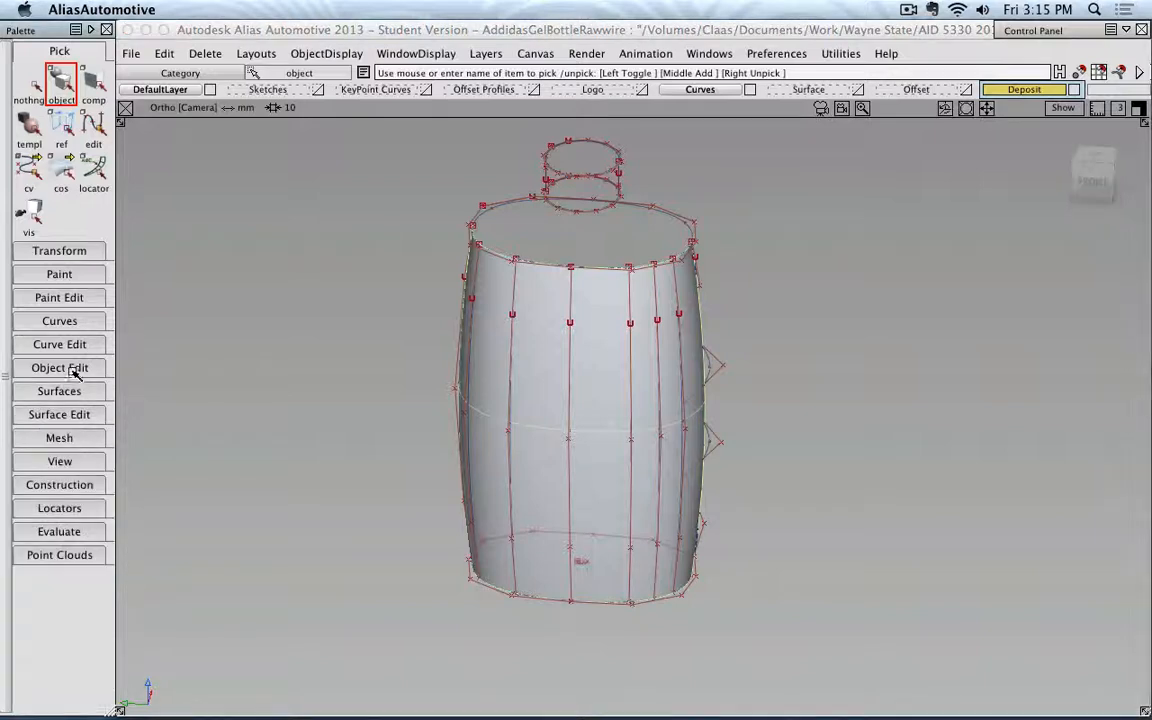
click(79, 368)
click(93, 443)
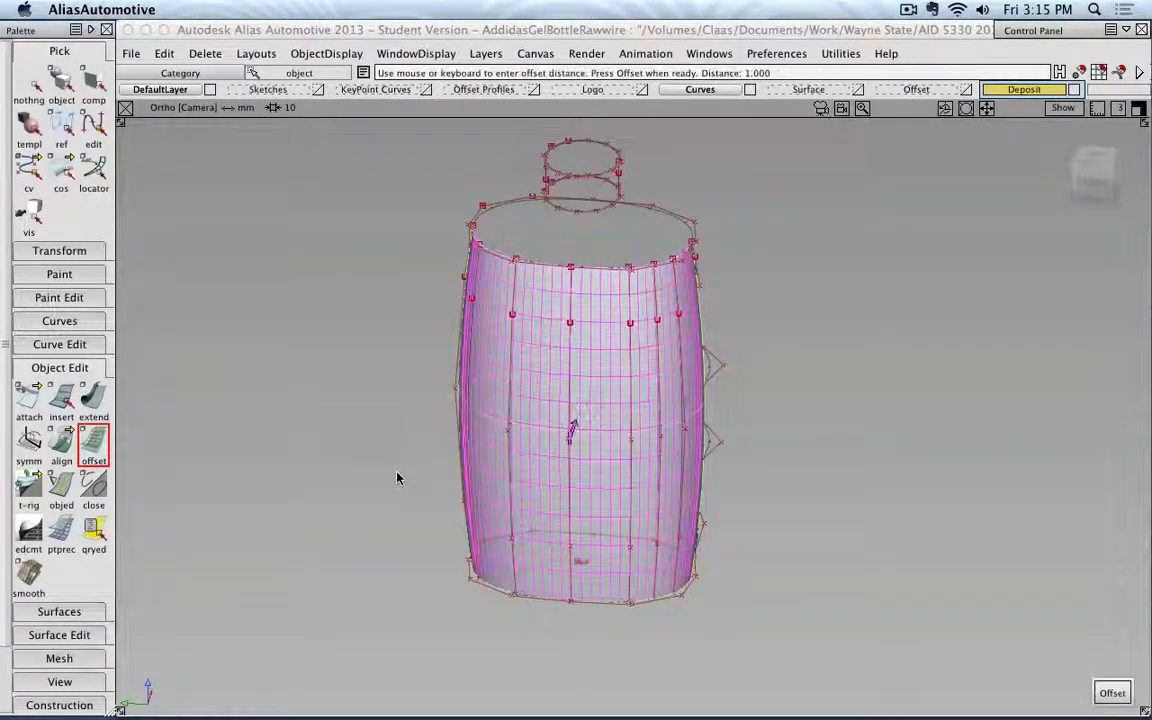
alt+shift+drag(592, 308, 600, 420)
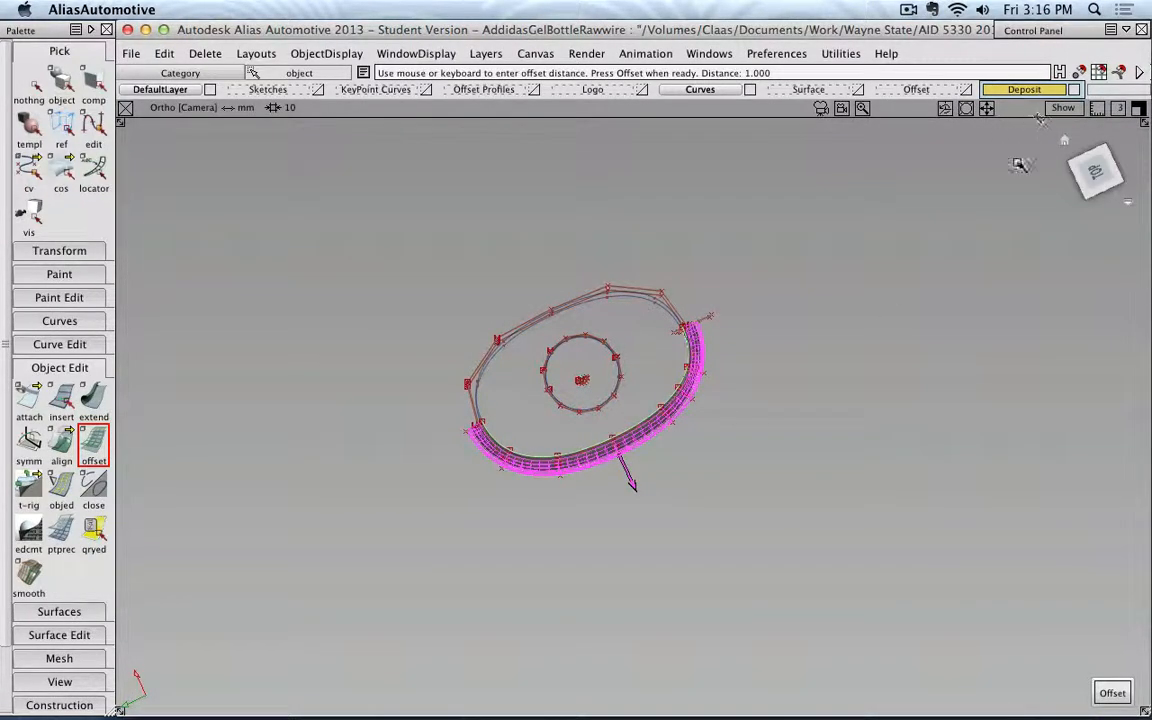
alt+shift+drag(782, 499, 540, 450)
alt+shift+right_drag(540, 450, 567, 496)
alt+shift+drag(567, 496, 409, 501)
alt+shift+right_drag(409, 501, 625, 396)
alt+shift+middle_drag(440, 470, 728, 263)
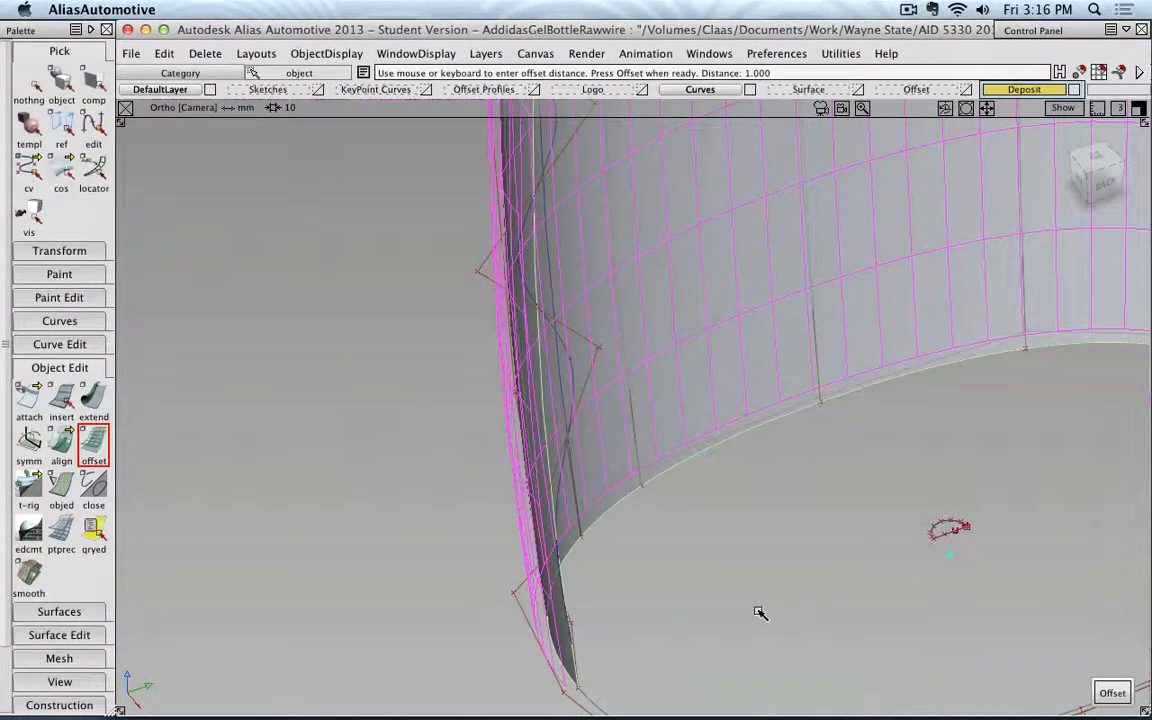
drag(760, 612, 930, 497)
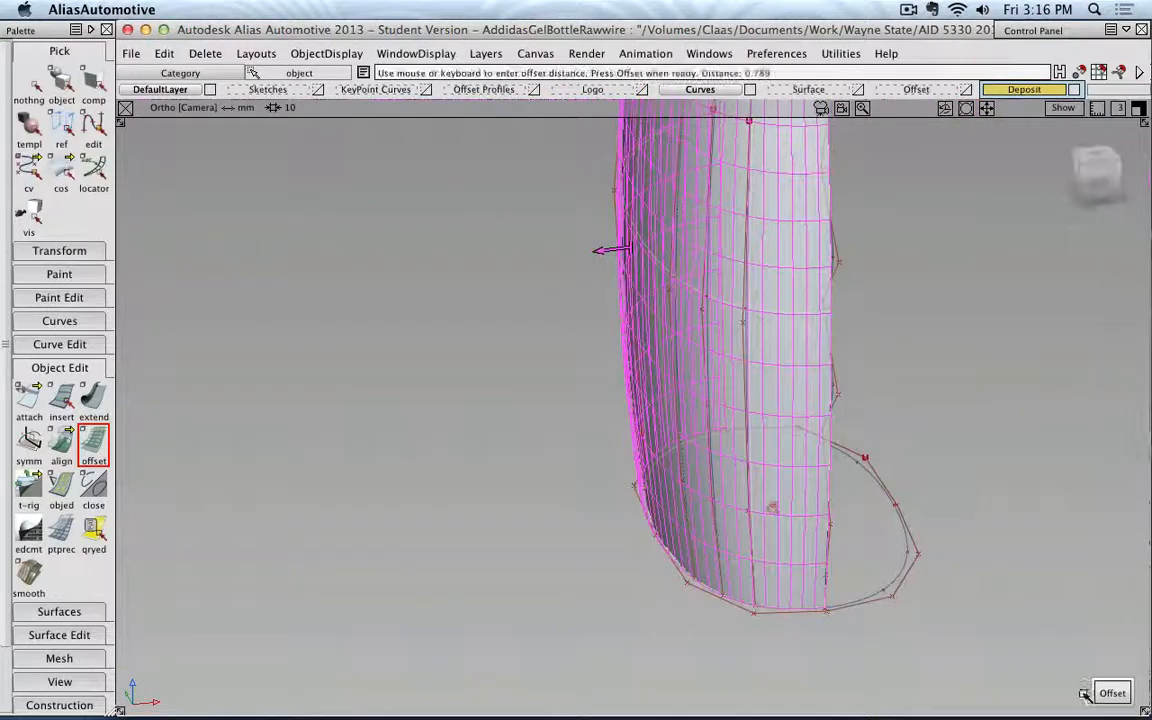
alt+shift+drag(501, 455, 580, 330)
click(62, 82)
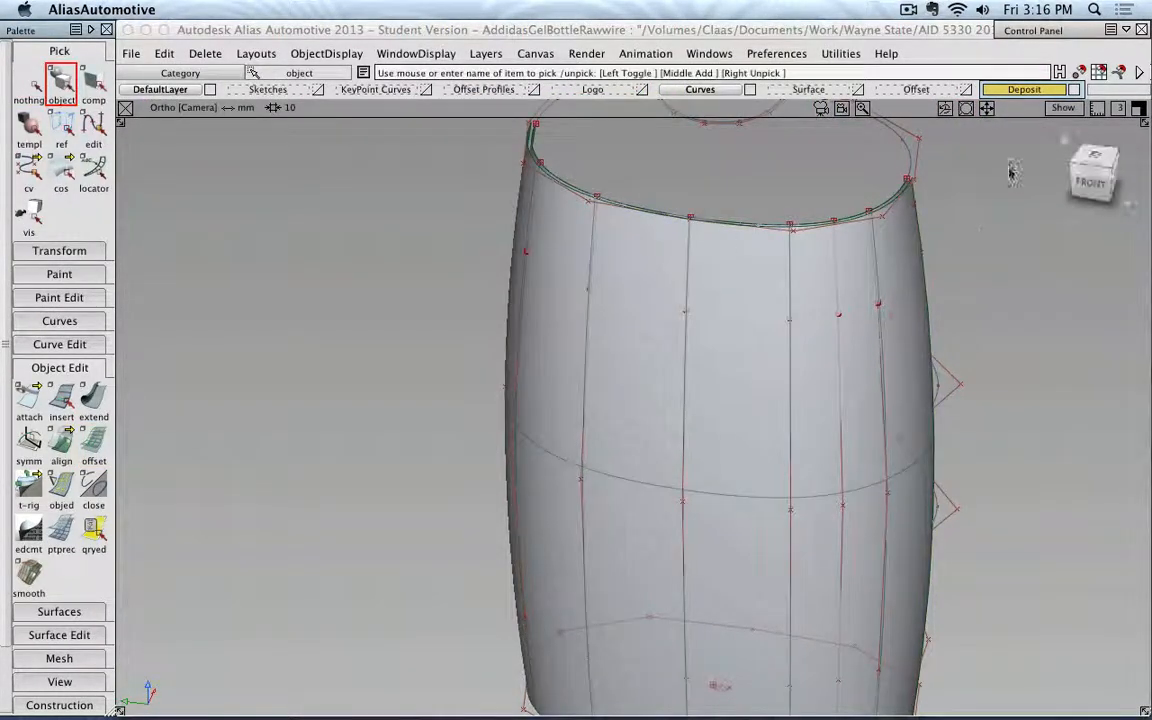
- Create a new layer and name it Logo Surf
alt+shift+drag(915, 155, 784, 150)
click(486, 53)
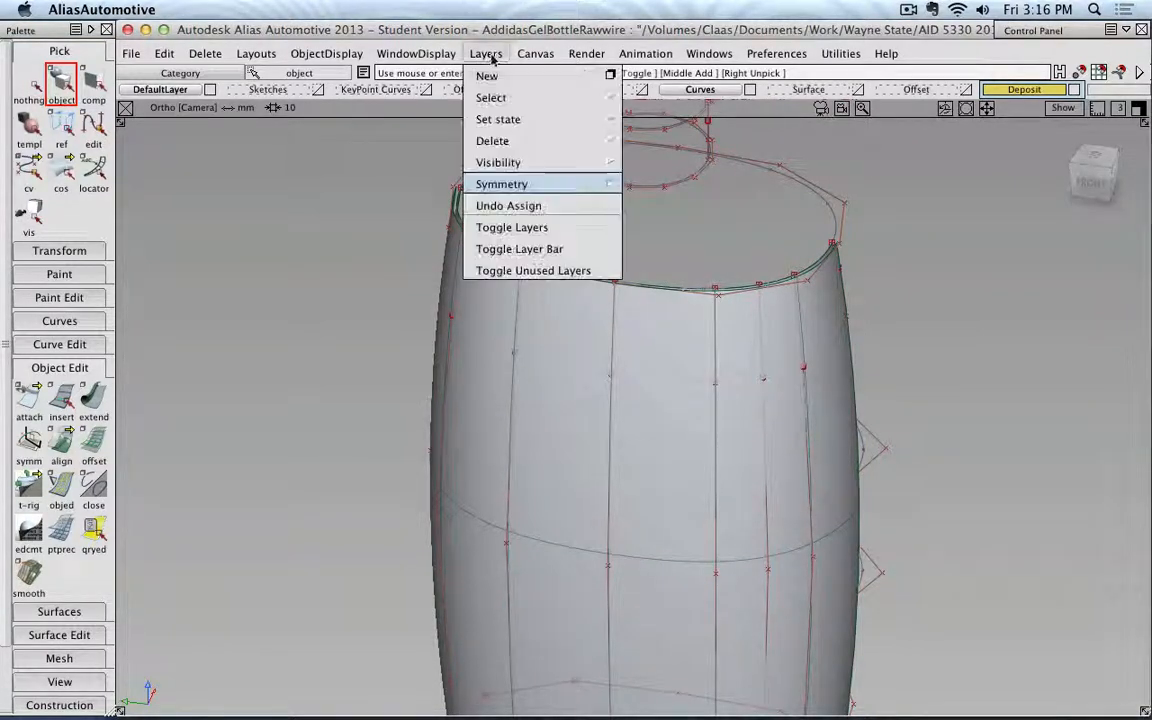
click(484, 72)
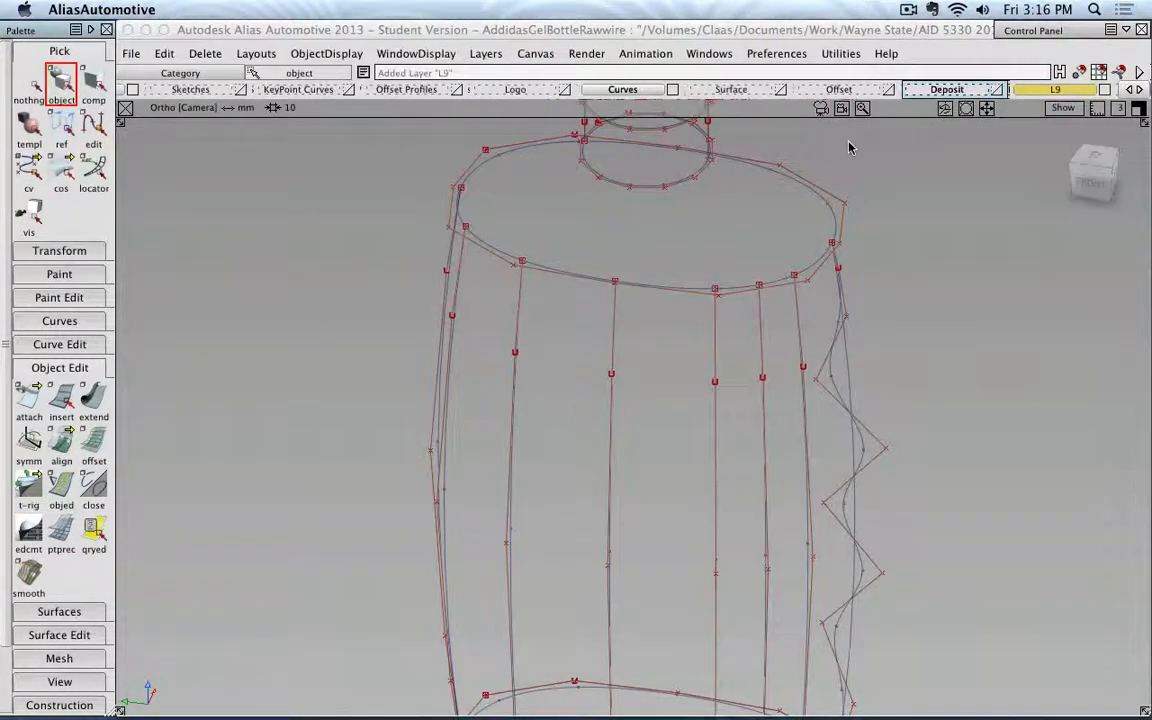
double_click(1055, 90)
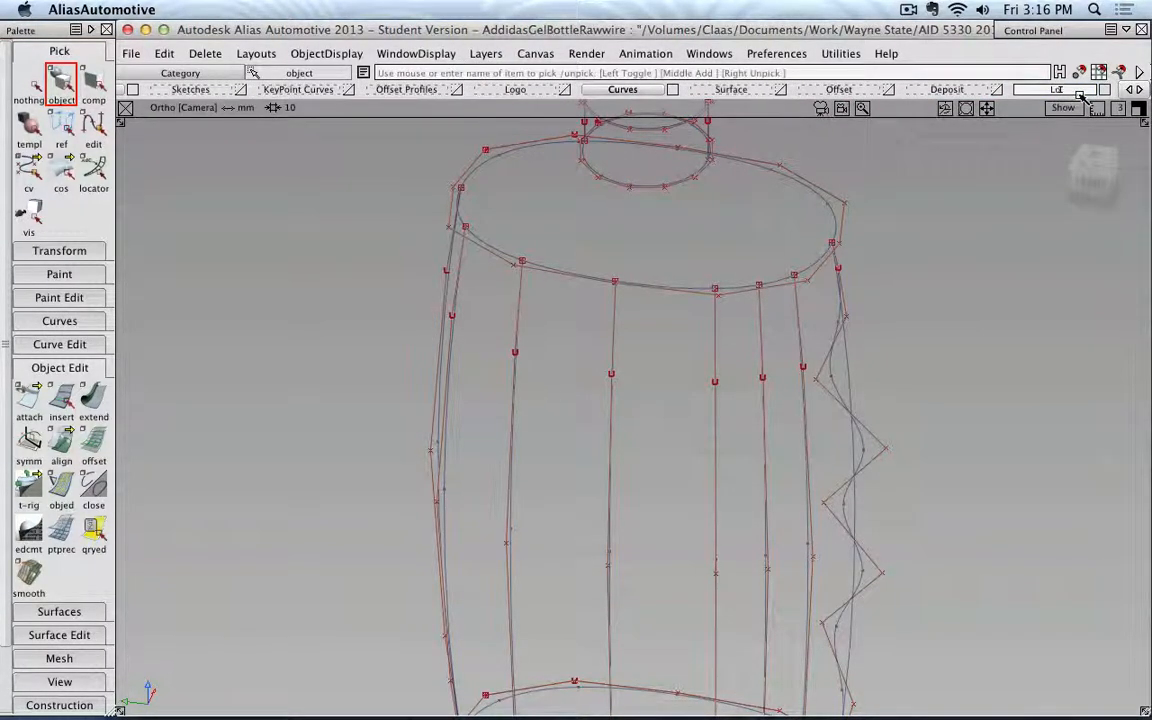
text(Logo Surf)
key(Return)
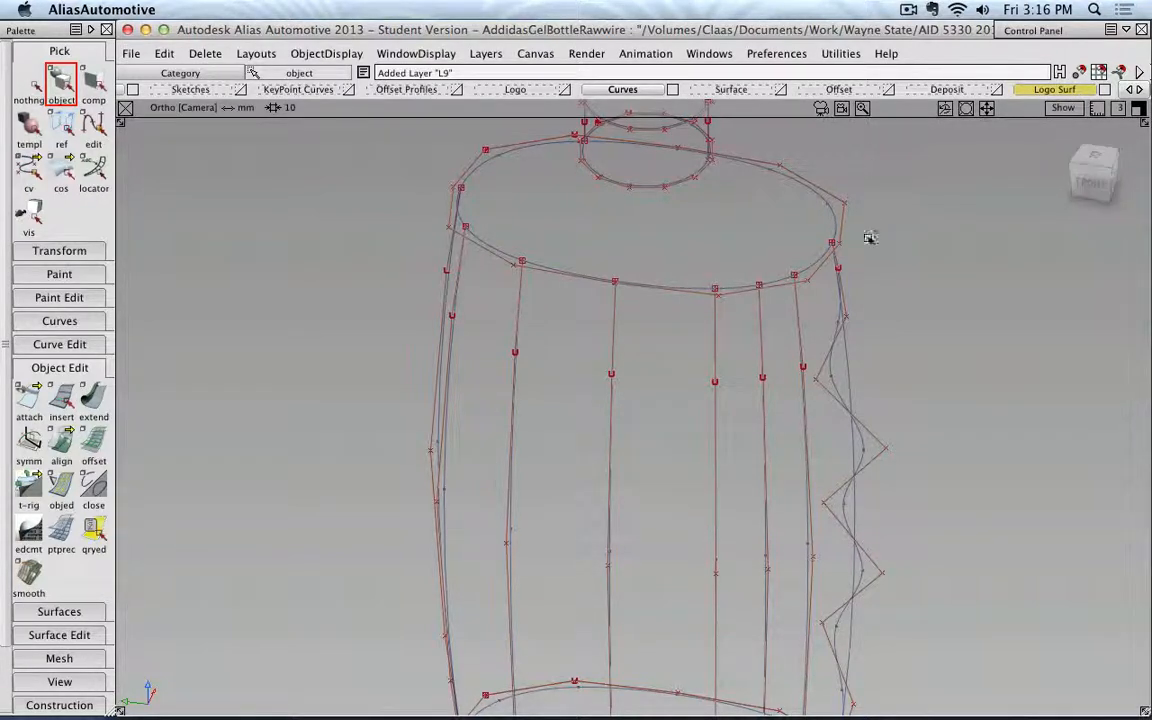
- Assign the outer offset surface from the Deposit layer to the Logo Surf layer and make Logo Surf active with Deposit hidden
click(976, 89)
click(822, 305)
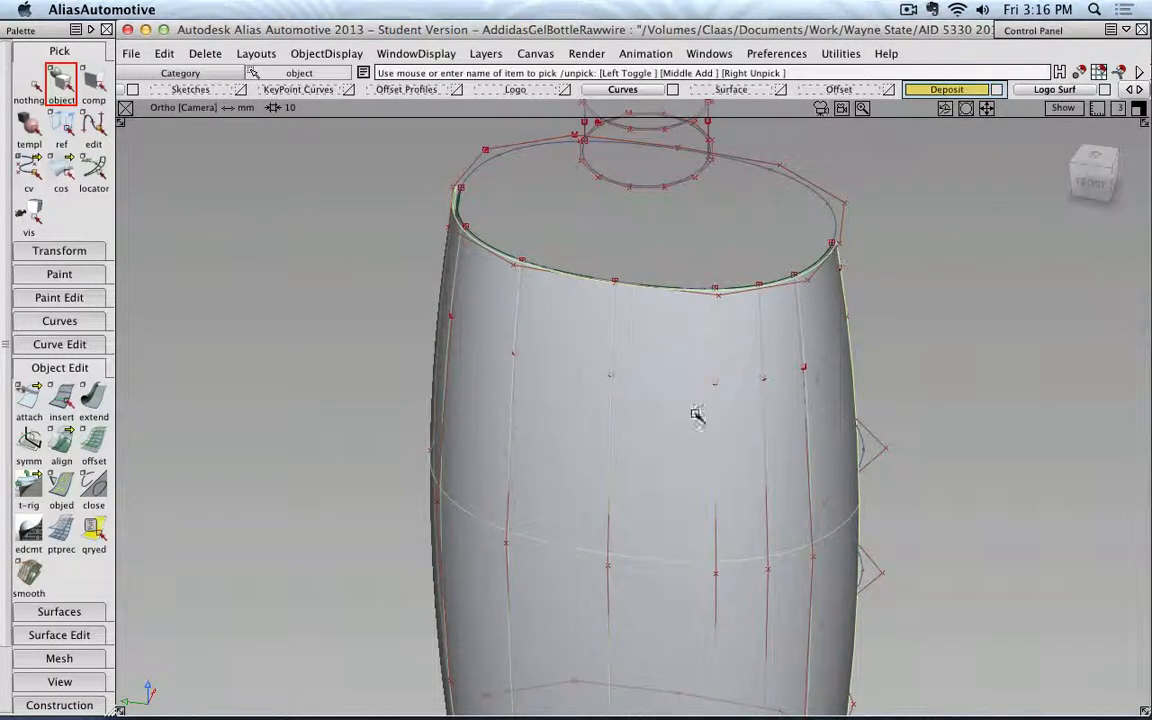
drag(1067, 91, 1065, 175)
click(1065, 92)
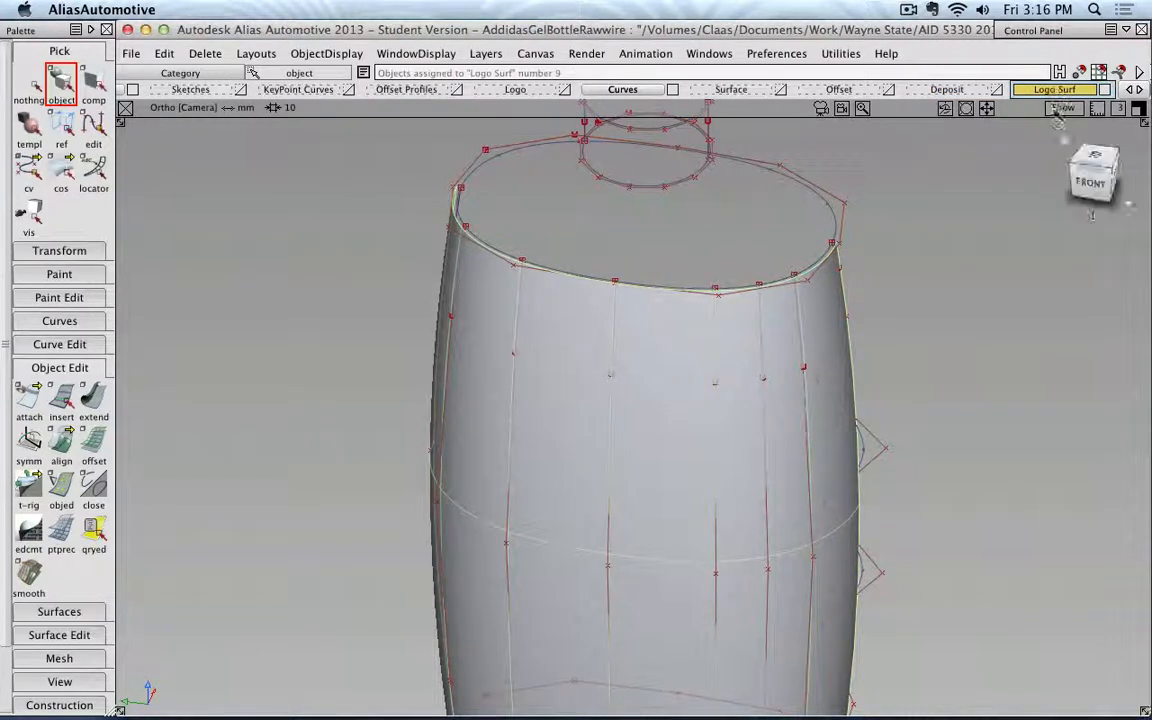
- Show the Logo layer's curves over the offset surface in an unshaded front view
click(1096, 182)
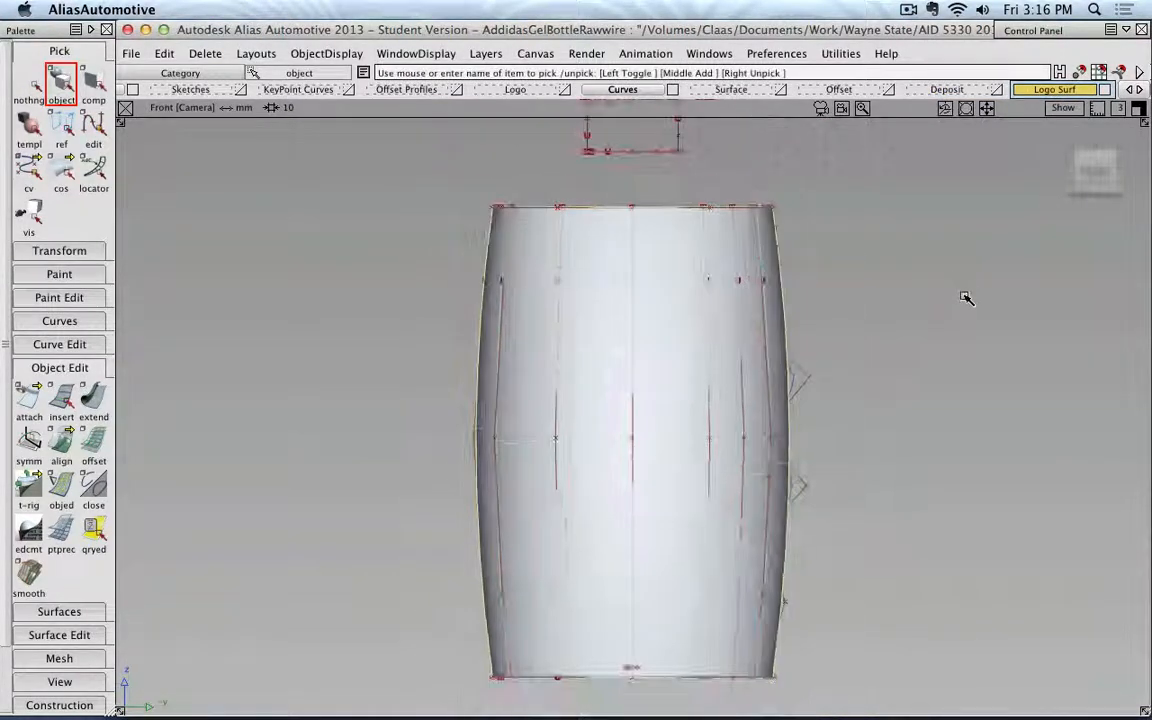
alt+shift+middle_drag(948, 305, 925, 283)
ctrl+shift+drag(869, 295, 951, 296)
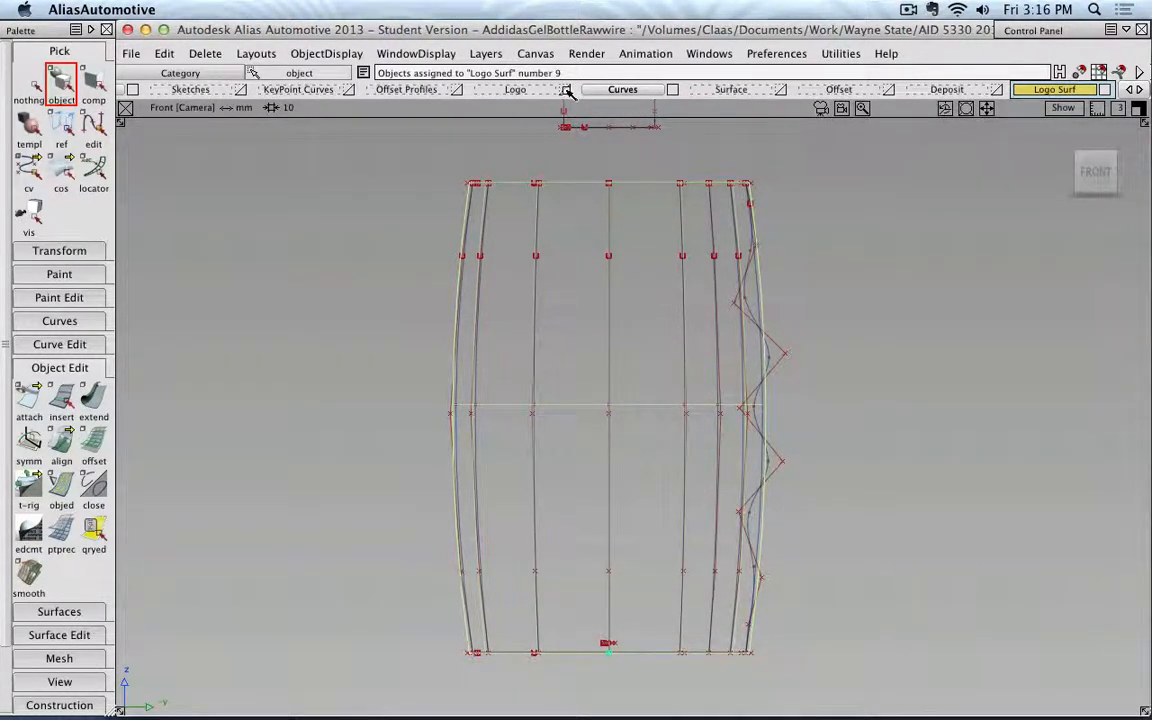
click(567, 90)
scroll(808, 555, up, 4)
alt+shift+middle_drag(805, 535, 795, 373)
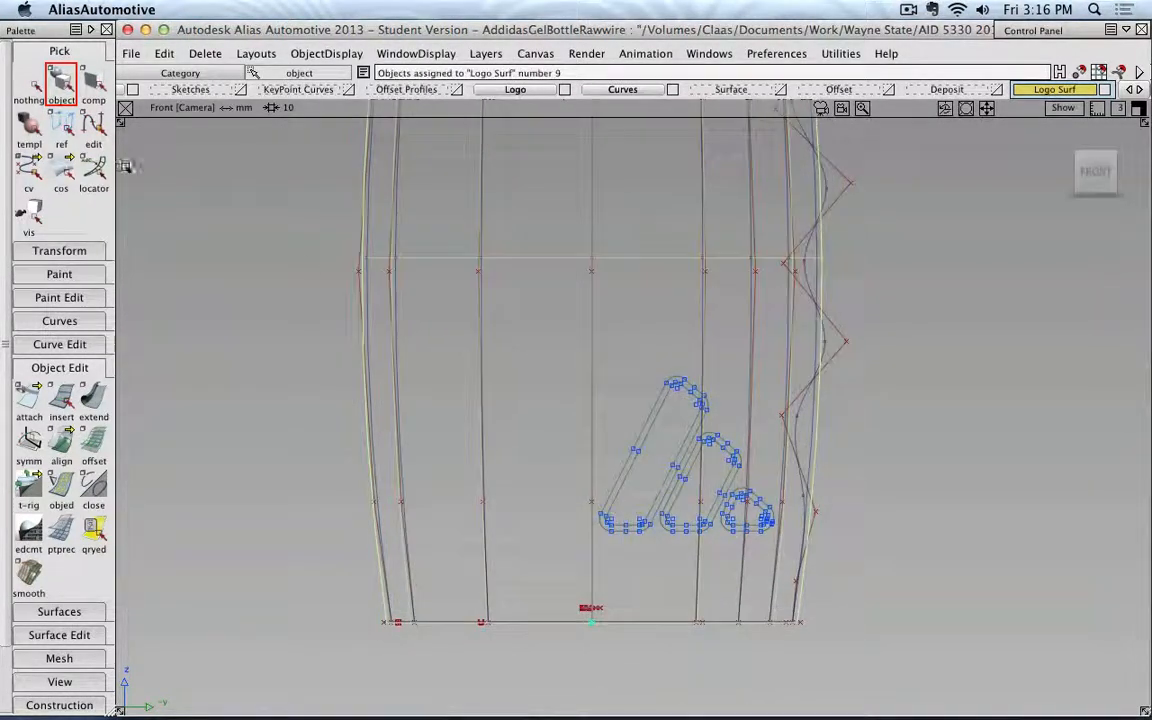
- Start a curve projection with the outer offset surface on the Logo Surf layer accepted as the target
click(33, 85)
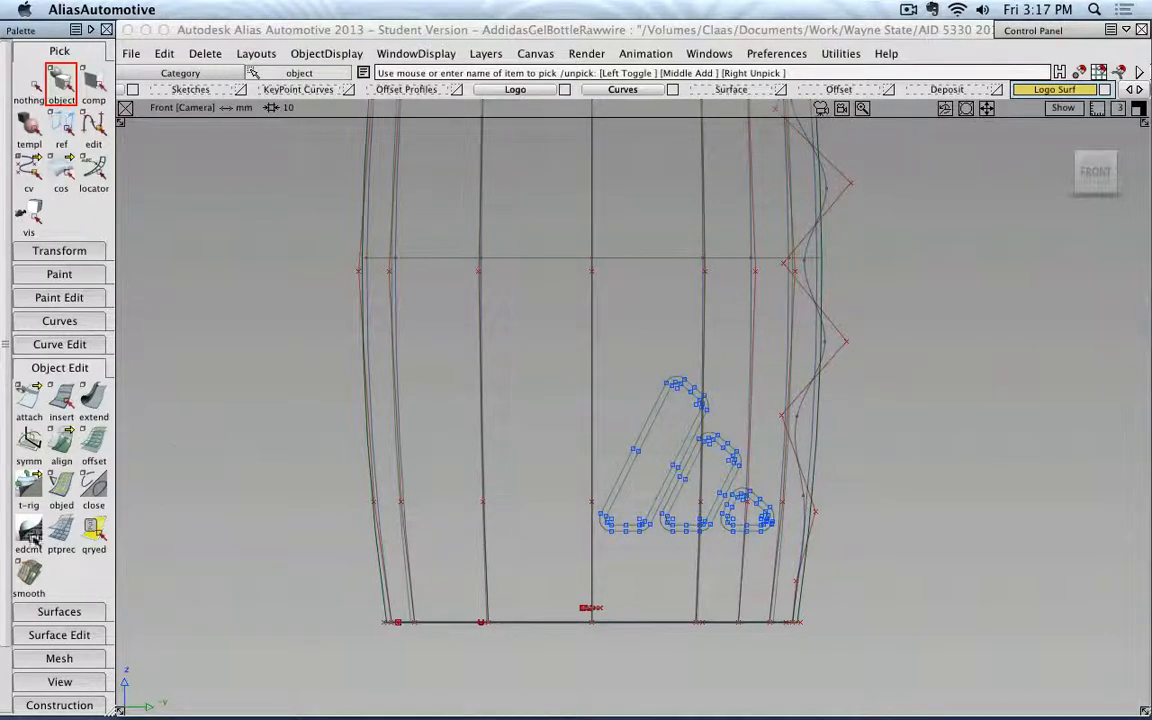
click(55, 368)
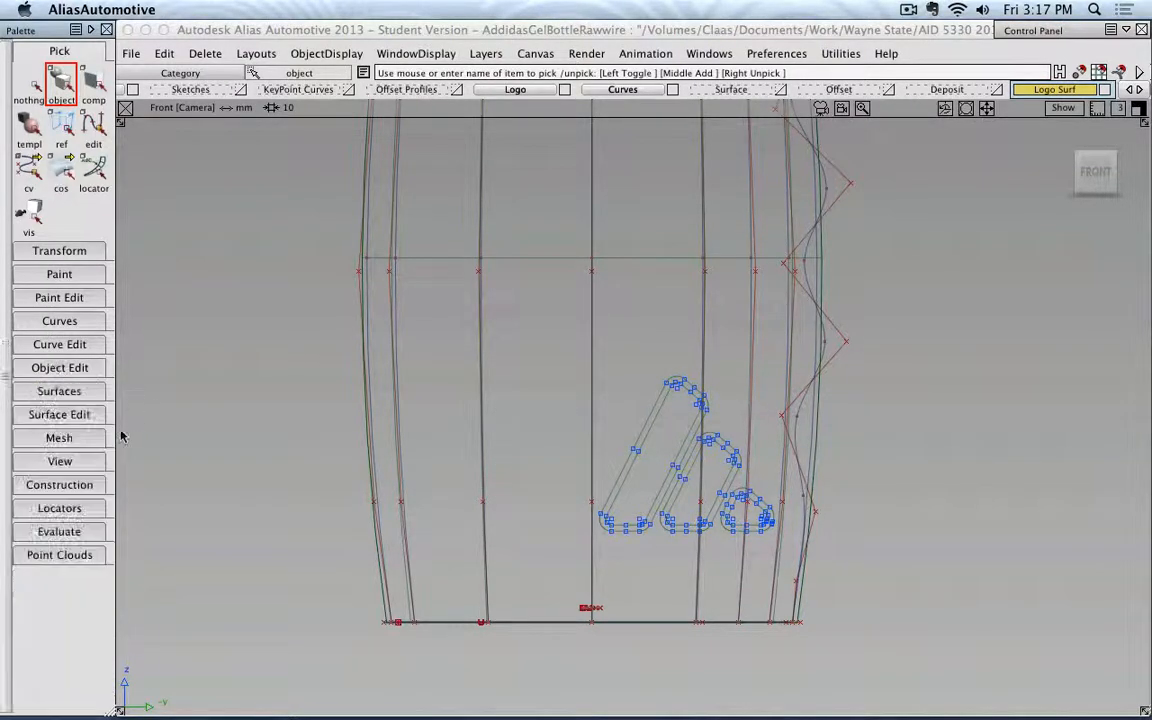
click(50, 413)
click(31, 443)
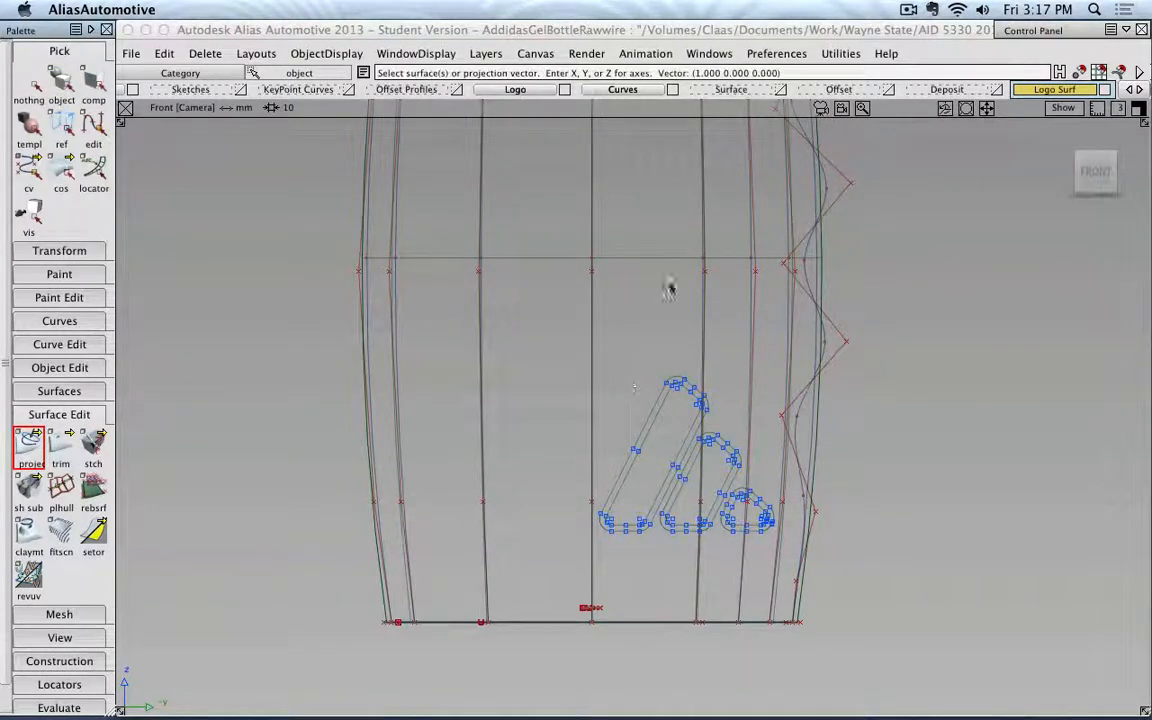
click(703, 463)
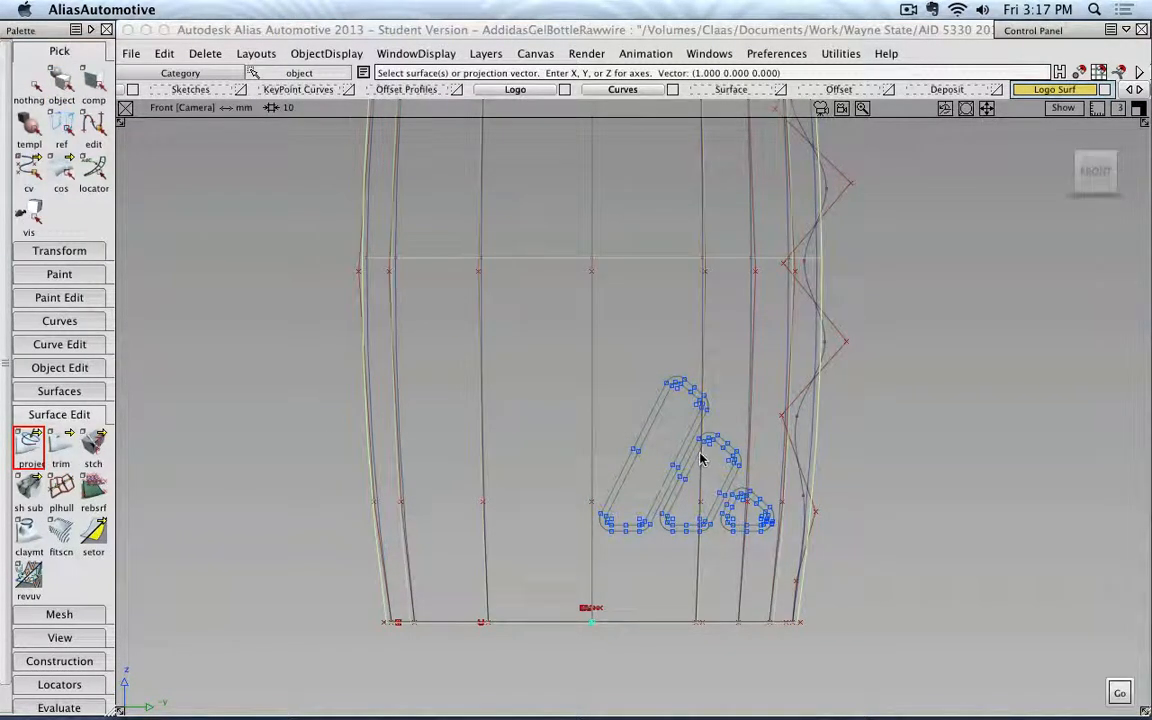
key(space)
- Pick all inner outline curves of the tallest logo stripe as projecting curves, working in the front view
shift+super+right_drag(704, 398, 668, 329)
shift+super+middle_drag(668, 329, 656, 307)
drag(654, 295, 697, 263)
mouse_move(743, 316)
shift+super+mouse_down()
mouse_move(774, 329)
mouse_move(751, 337)
shift+super+mouse_up()
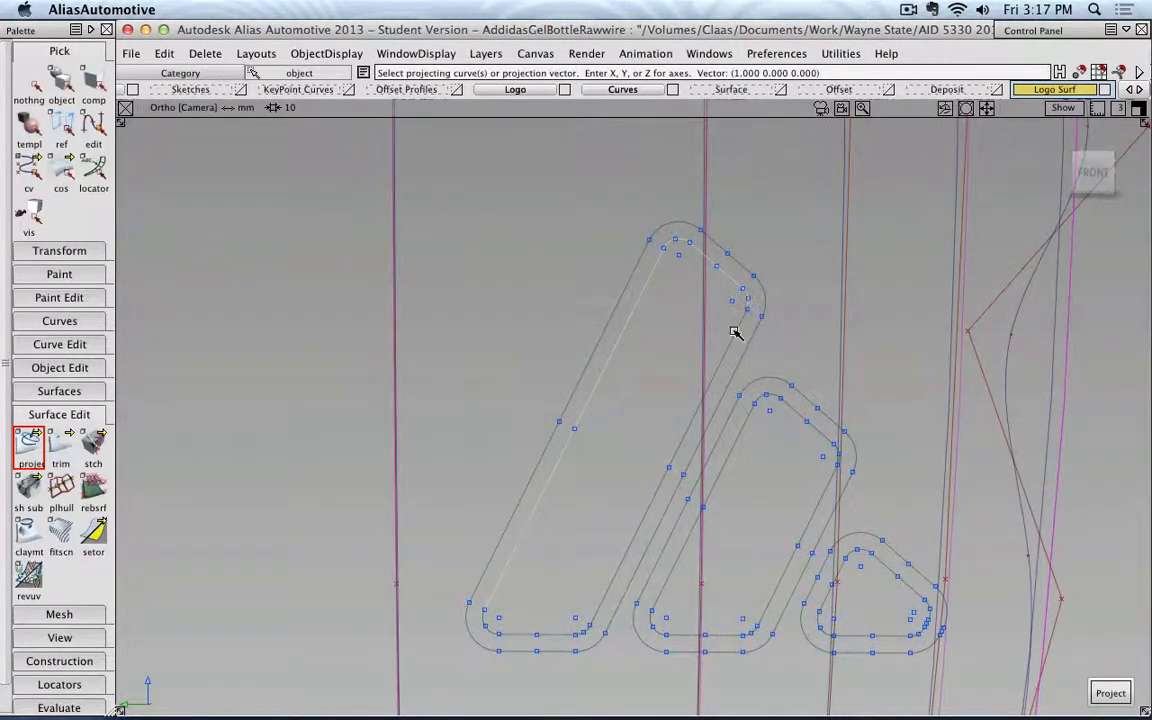
click(1090, 172)
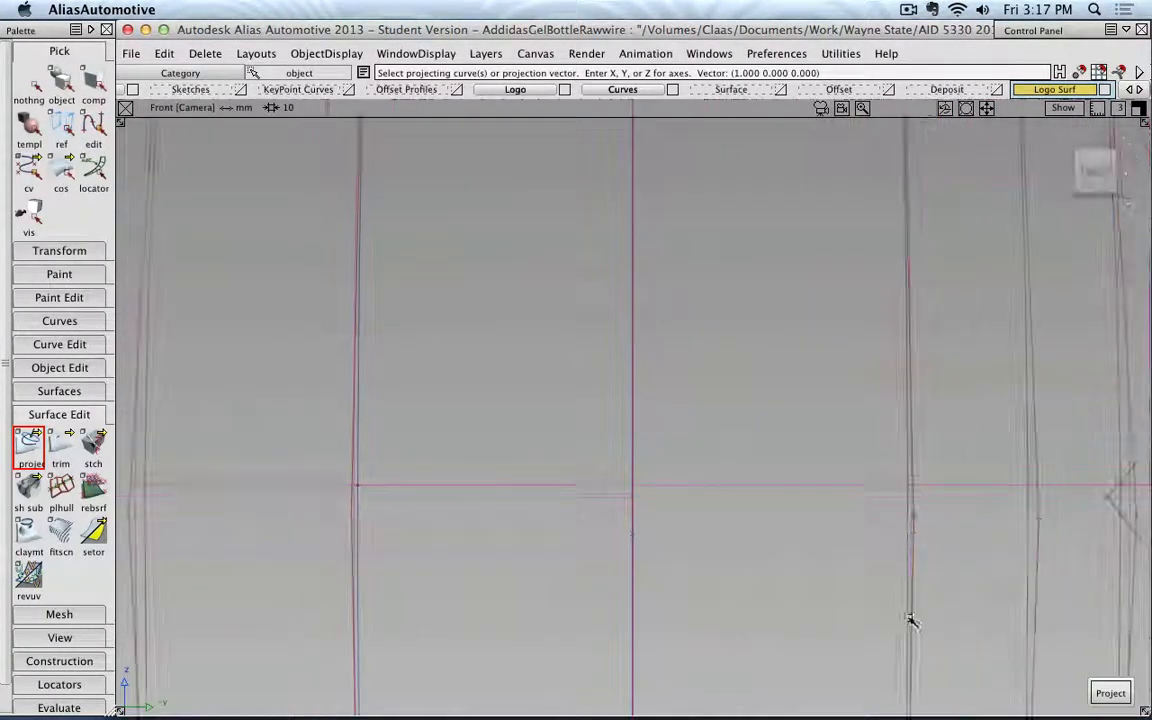
alt+shift+middle_drag(775, 570, 766, 237)
alt+shift+middle_drag(712, 460, 720, 391)
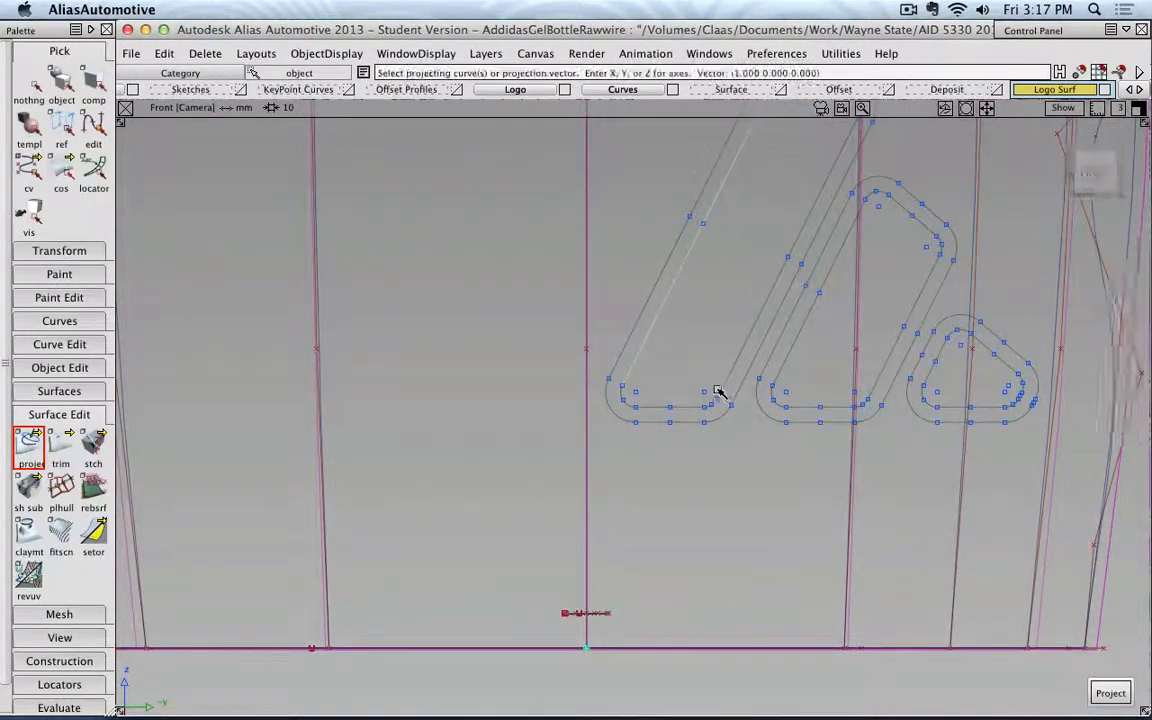
scroll(718, 385, up, 4)
drag(715, 379, 760, 410)
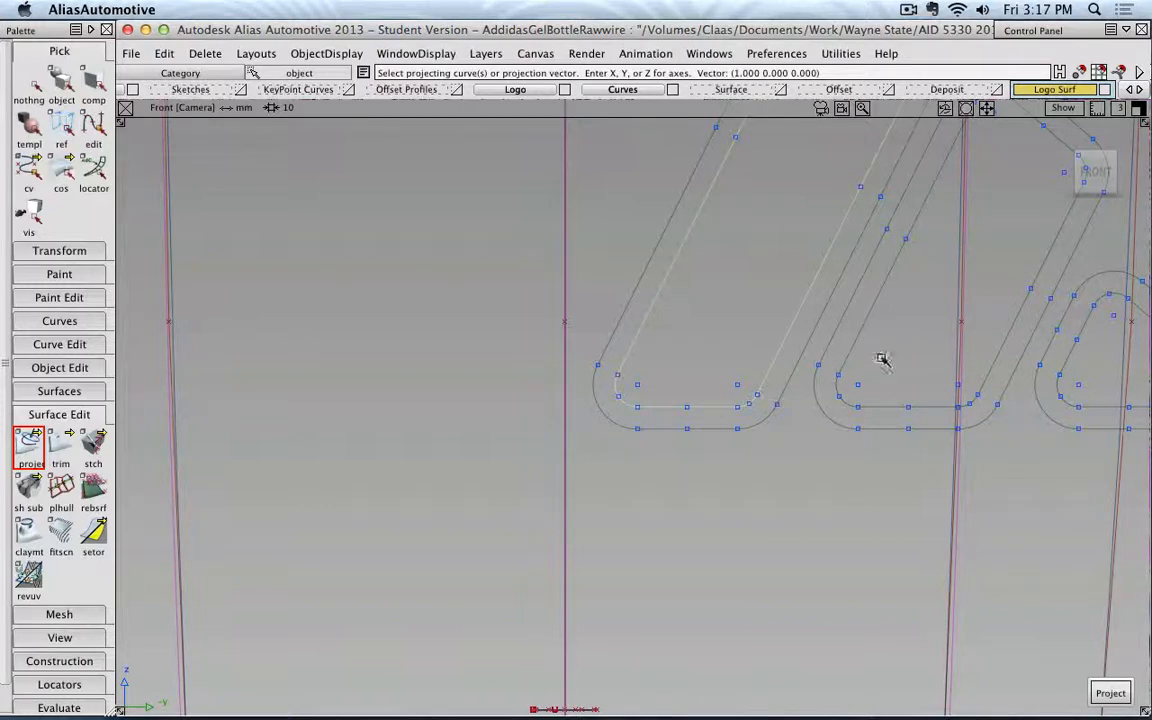
- Add the inner outline curves of the middle and smallest logo stripes to the projecting curves
drag(884, 353, 832, 410)
alt+shift+middle_drag(857, 398, 607, 474)
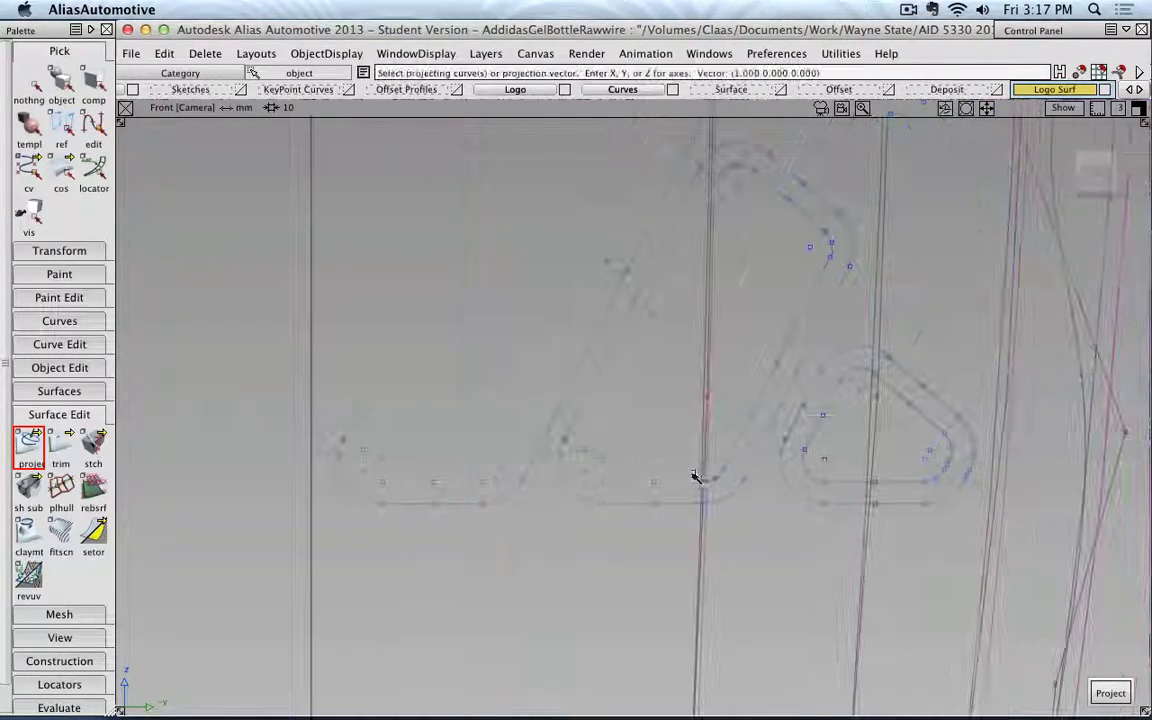
mouse_move(769, 291)
mouse_down()
mouse_move(745, 455)
mouse_move(764, 314)
mouse_up()
drag(815, 221, 827, 237)
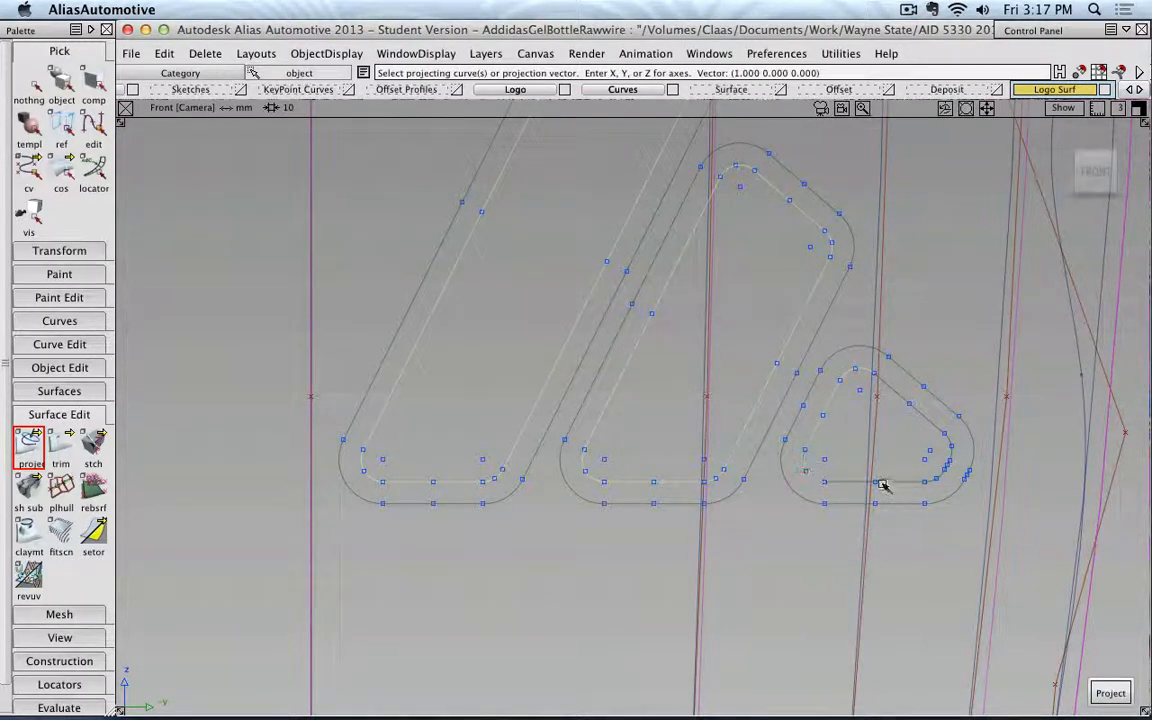
drag(920, 470, 936, 487)
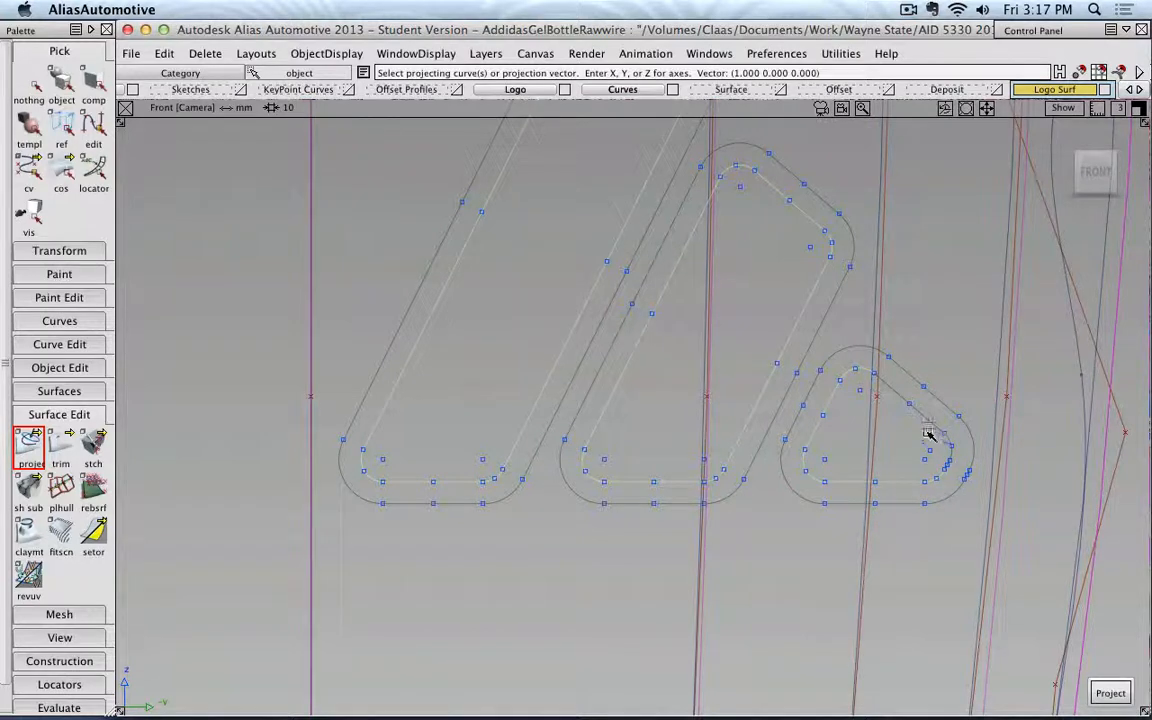
drag(920, 429, 963, 467)
- Project the picked inner outlines along the X vector as curves on the offset surface and close the projection options
alt+shift+right_drag(796, 378, 743, 321)
alt+shift+middle_drag(743, 321, 727, 394)
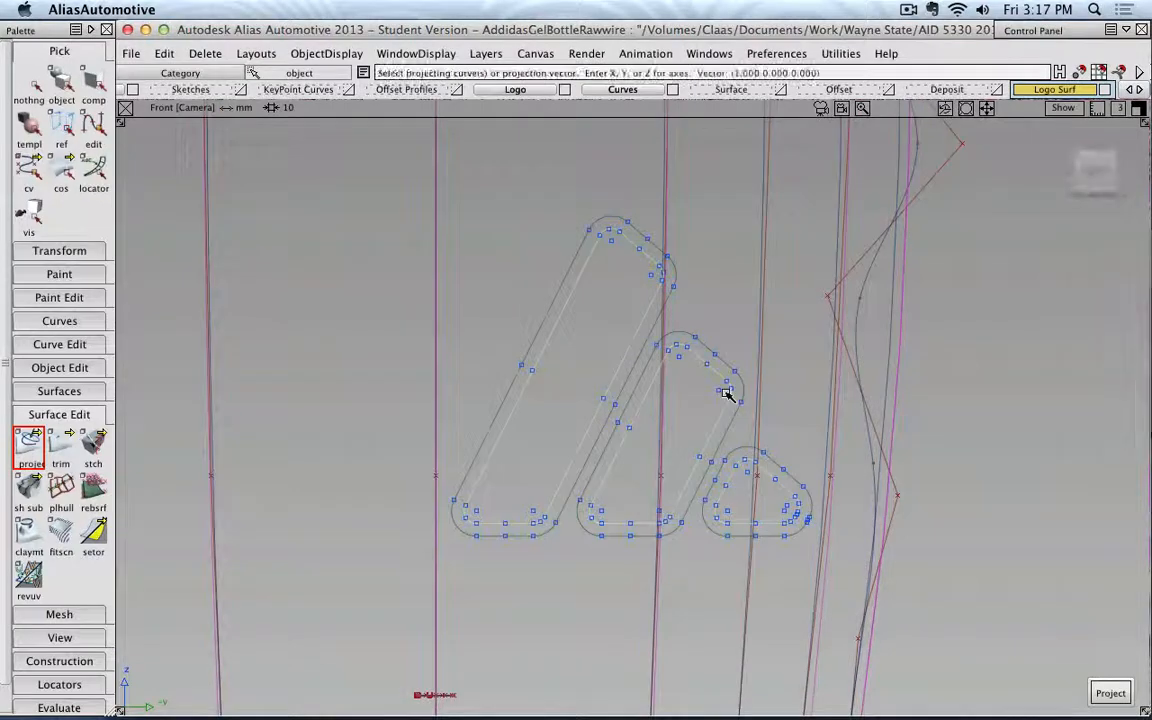
alt+shift+right_drag(727, 394, 728, 386)
double_click(30, 445)
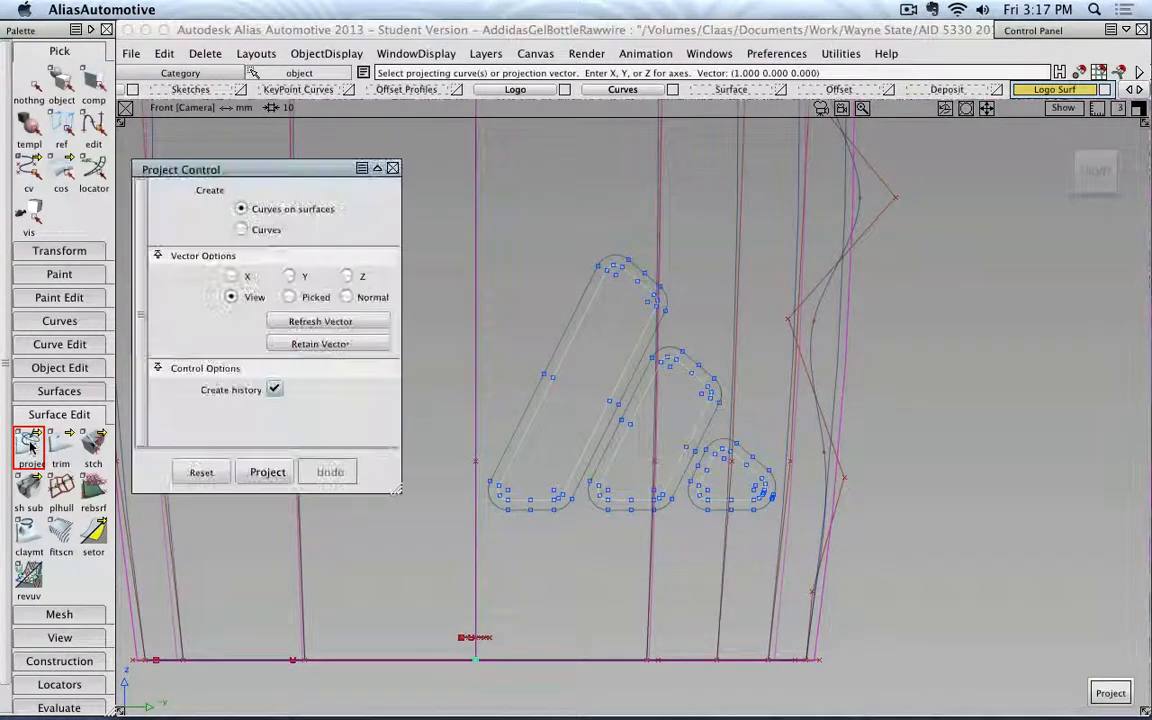
click(231, 276)
alt+shift+middle_drag(553, 373, 573, 388)
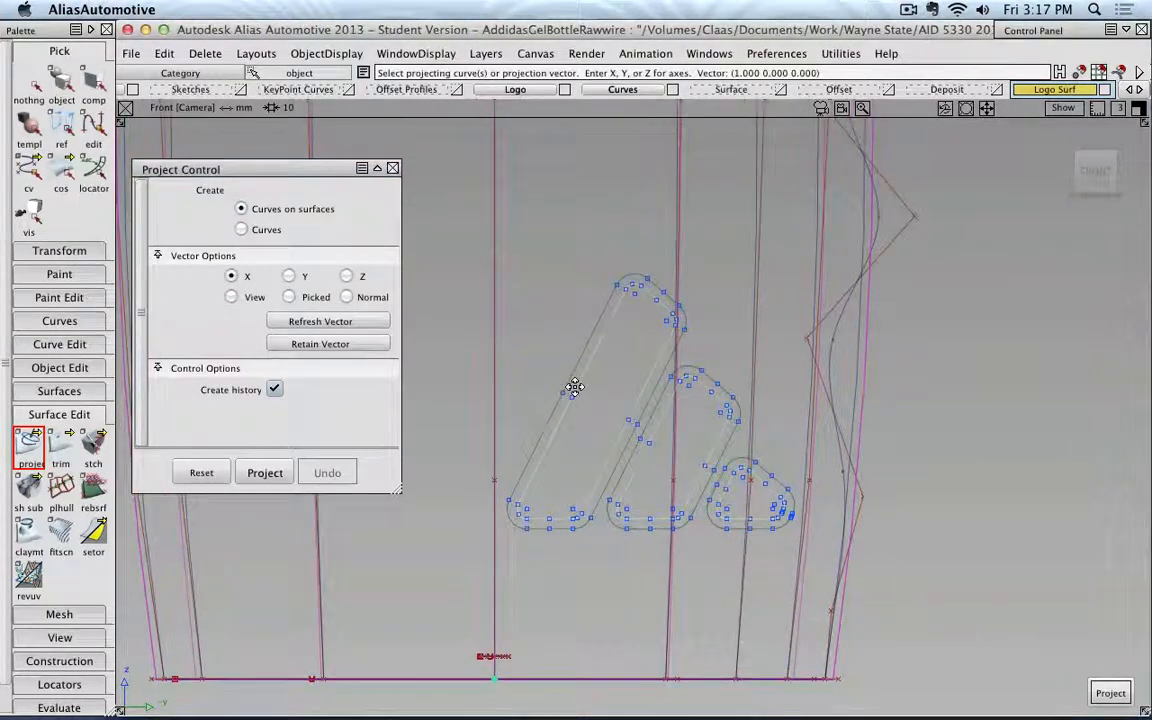
click(1108, 694)
alt+shift+drag(777, 270, 652, 343)
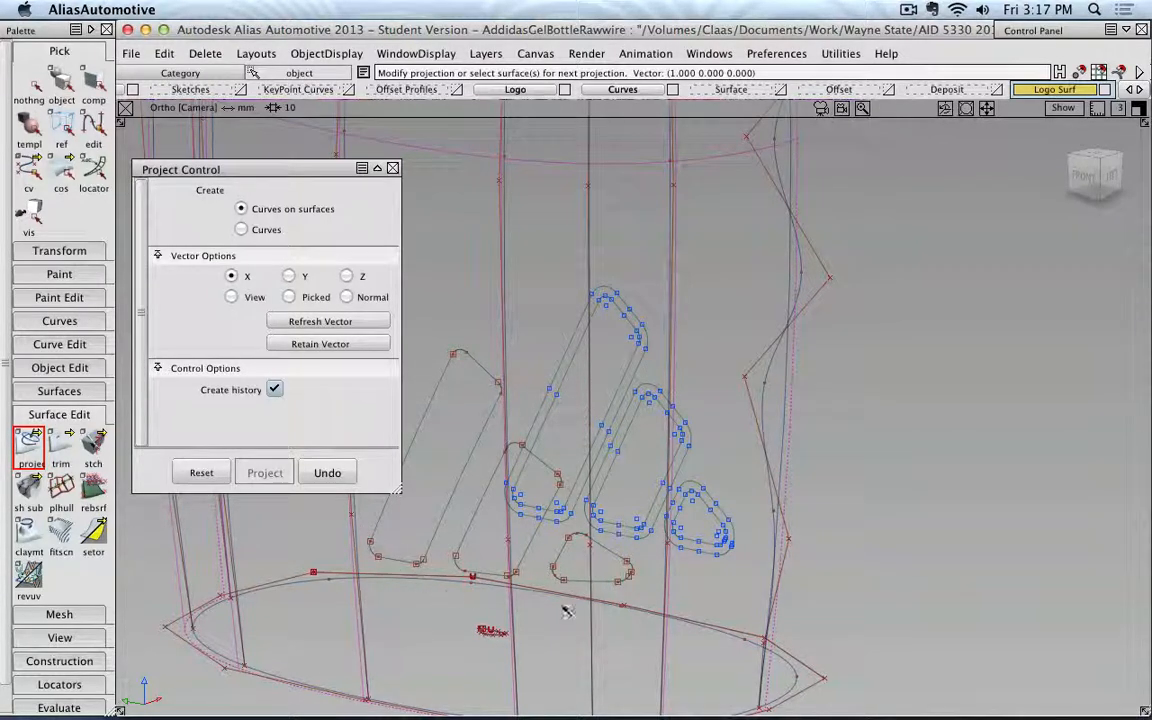
click(392, 168)
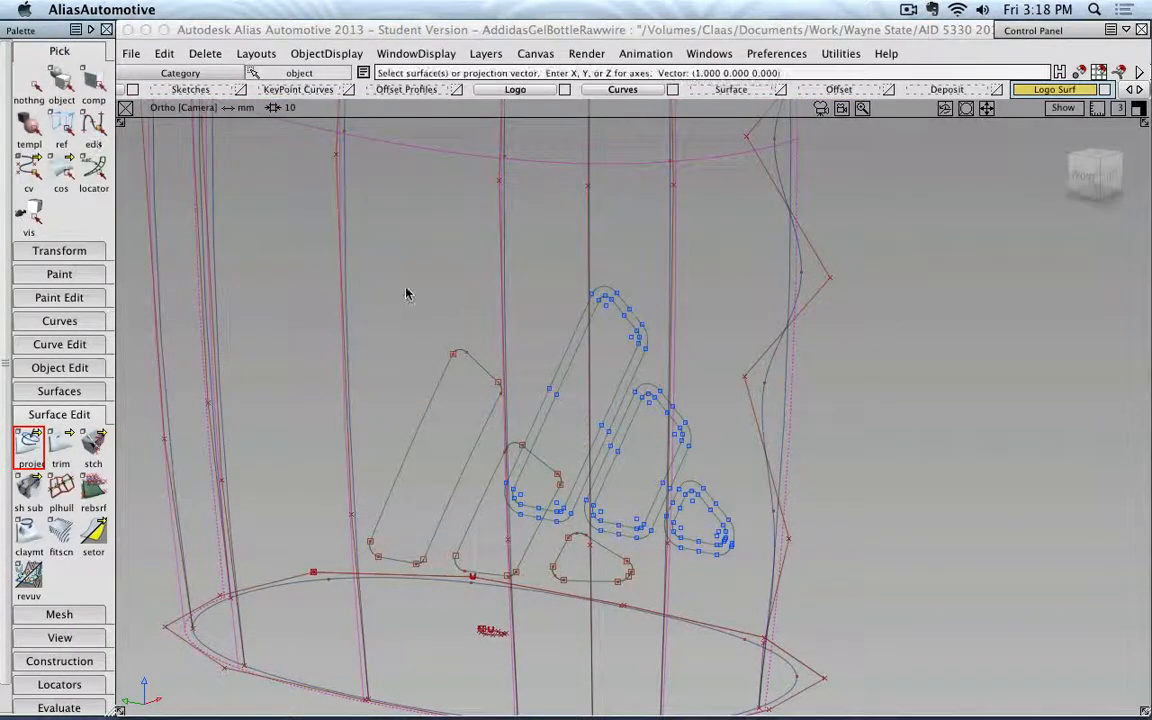
- Shade the offset surface and trim it, keeping only the three regions inside the projected stripe outlines
ctrl+shift+drag(406, 293, 474, 310)
scroll(503, 360, down, 3)
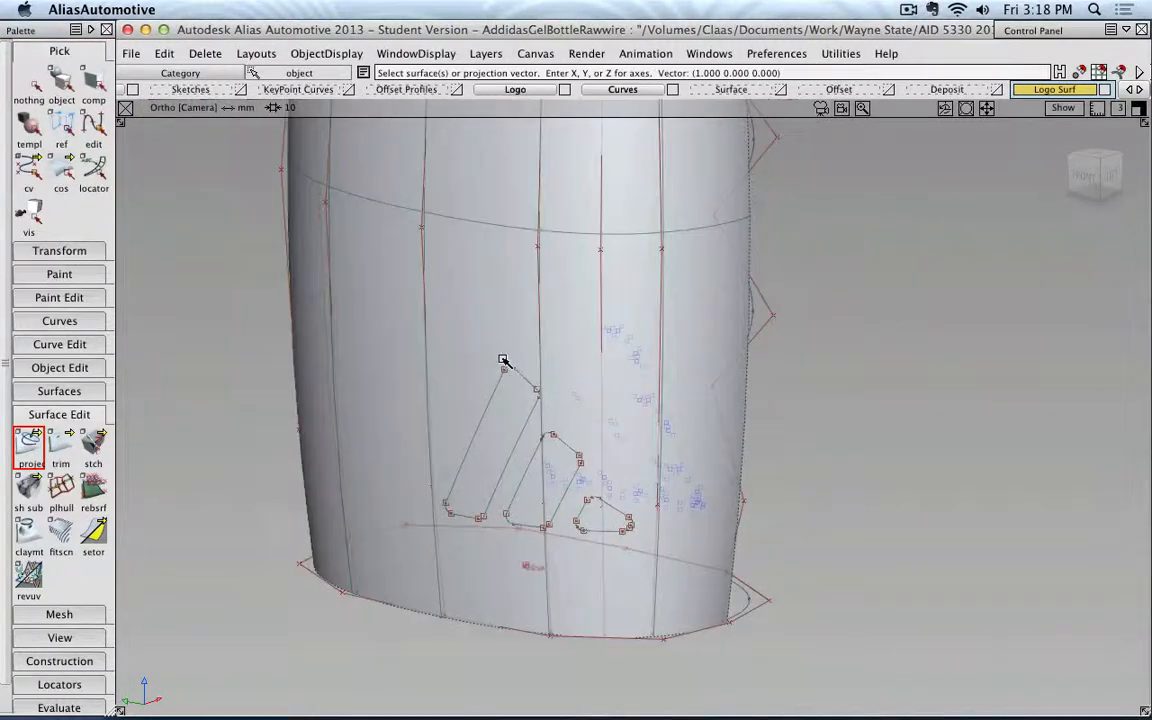
mouse_move(471, 355)
alt+shift+mouse_down()
mouse_move(517, 360)
mouse_move(447, 379)
alt+shift+mouse_up()
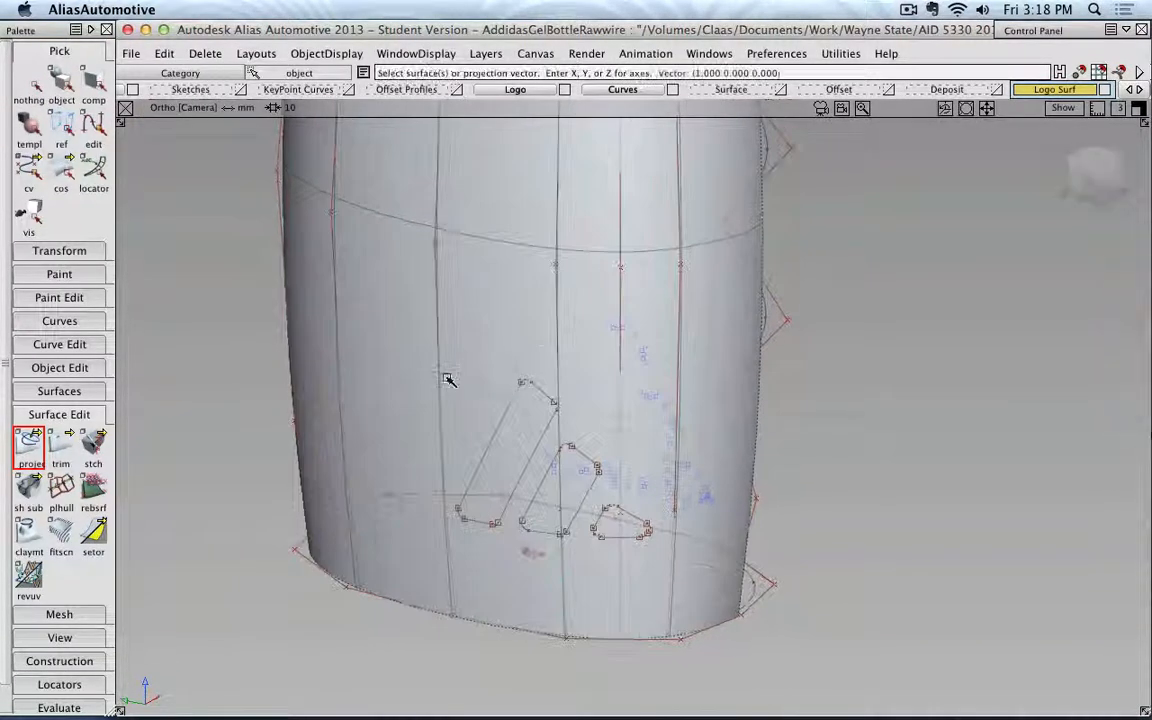
click(61, 447)
click(516, 467)
click(510, 448)
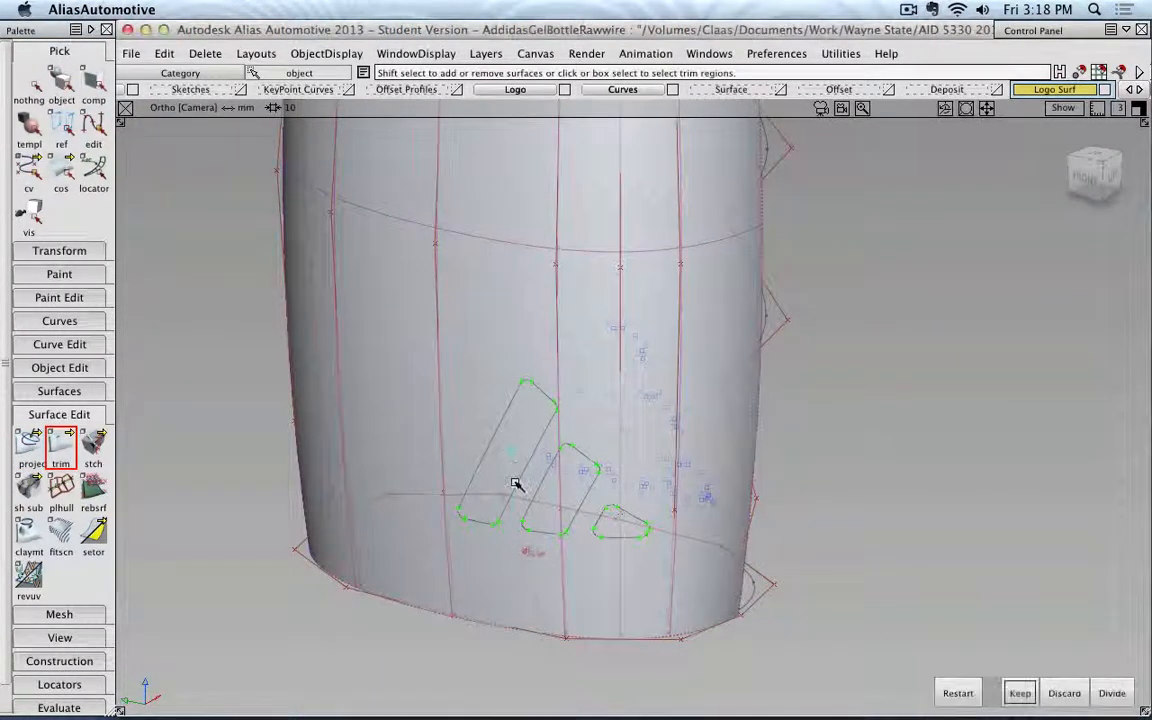
mouse_move(614, 527)
alt+shift+mouse_down()
mouse_move(738, 507)
mouse_move(820, 515)
mouse_move(617, 509)
alt+shift+mouse_up()
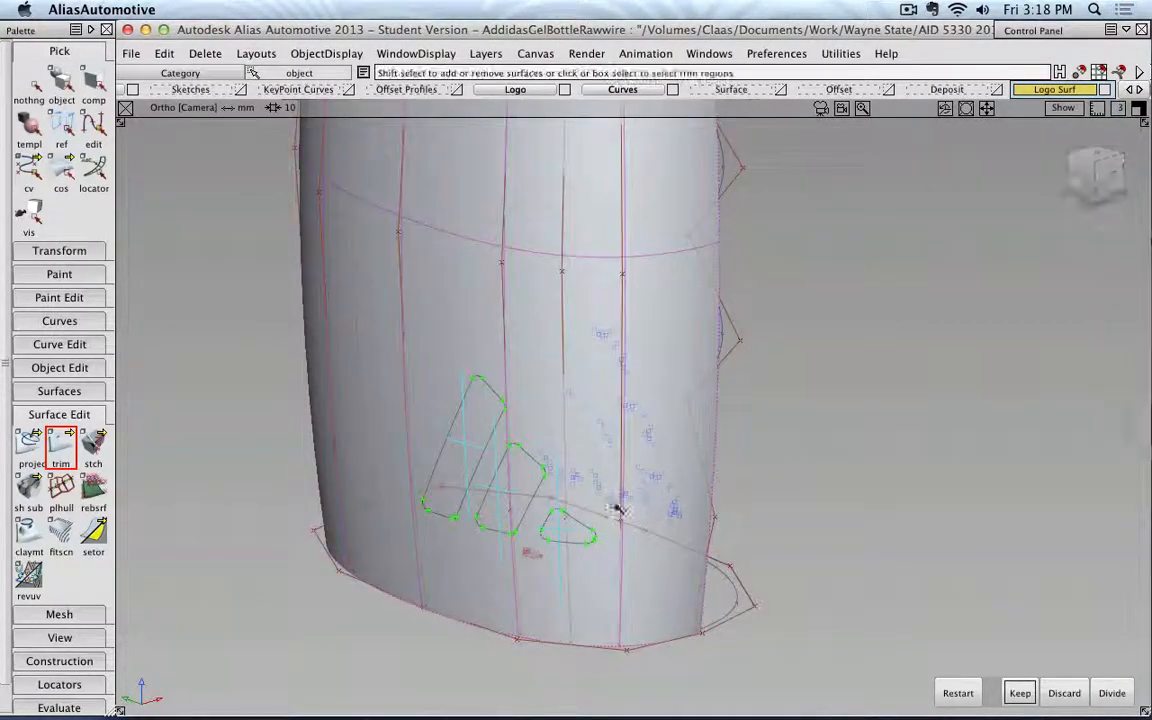
click(1019, 692)
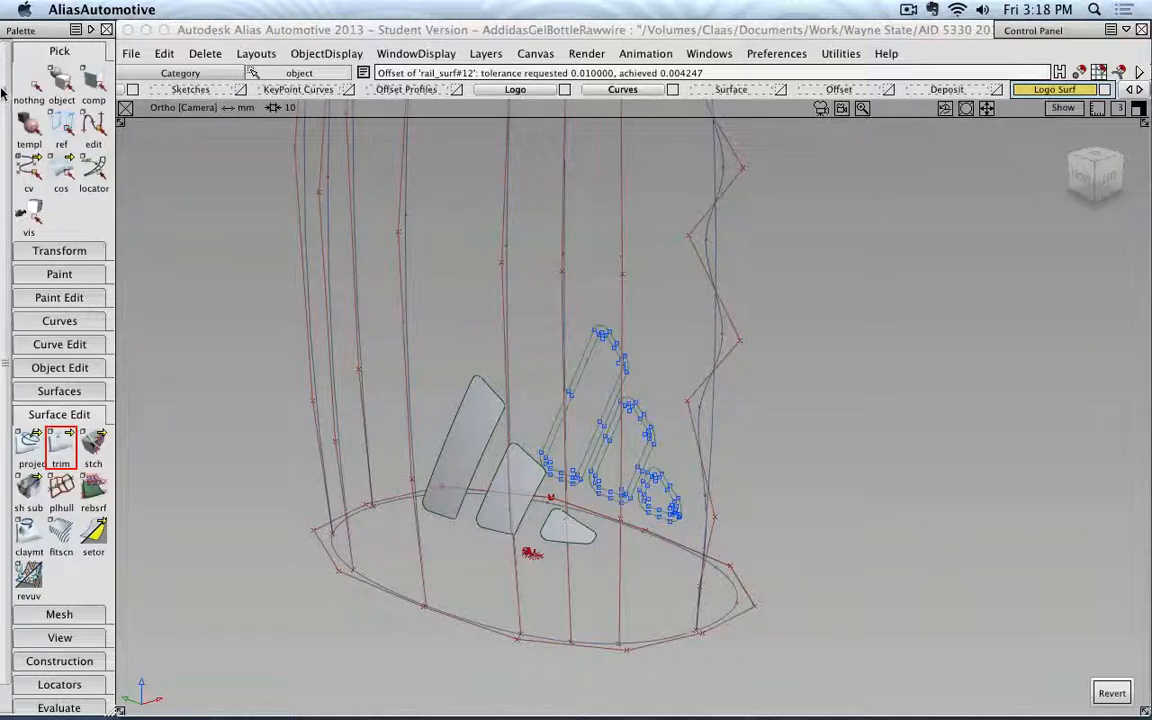
- Show and activate the Surface layer, and frame the logo area in an unshaded front view
key(ctrl+shift+o)
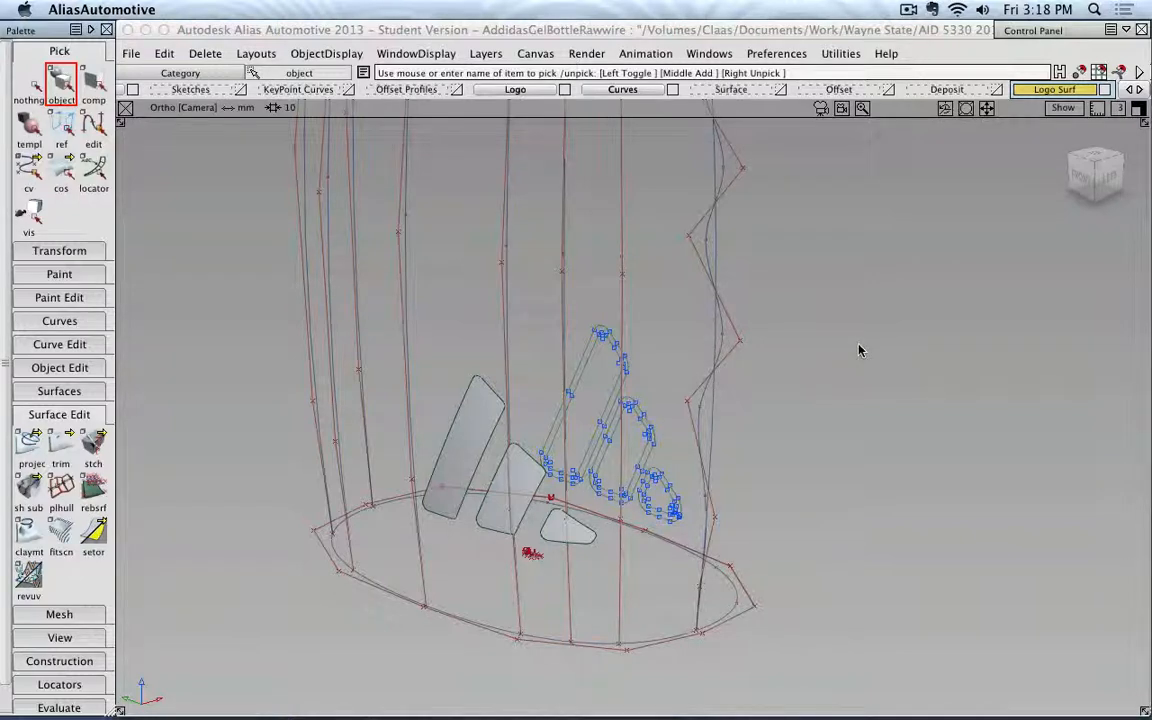
alt+shift+drag(810, 338, 951, 288)
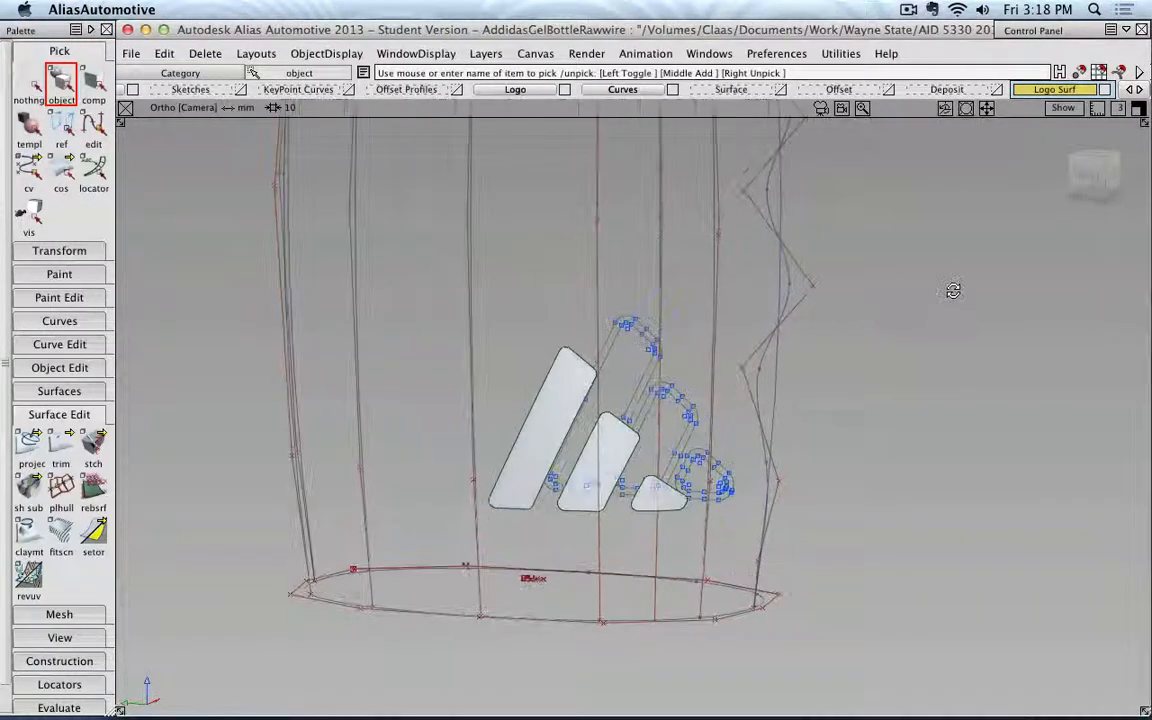
click(673, 90)
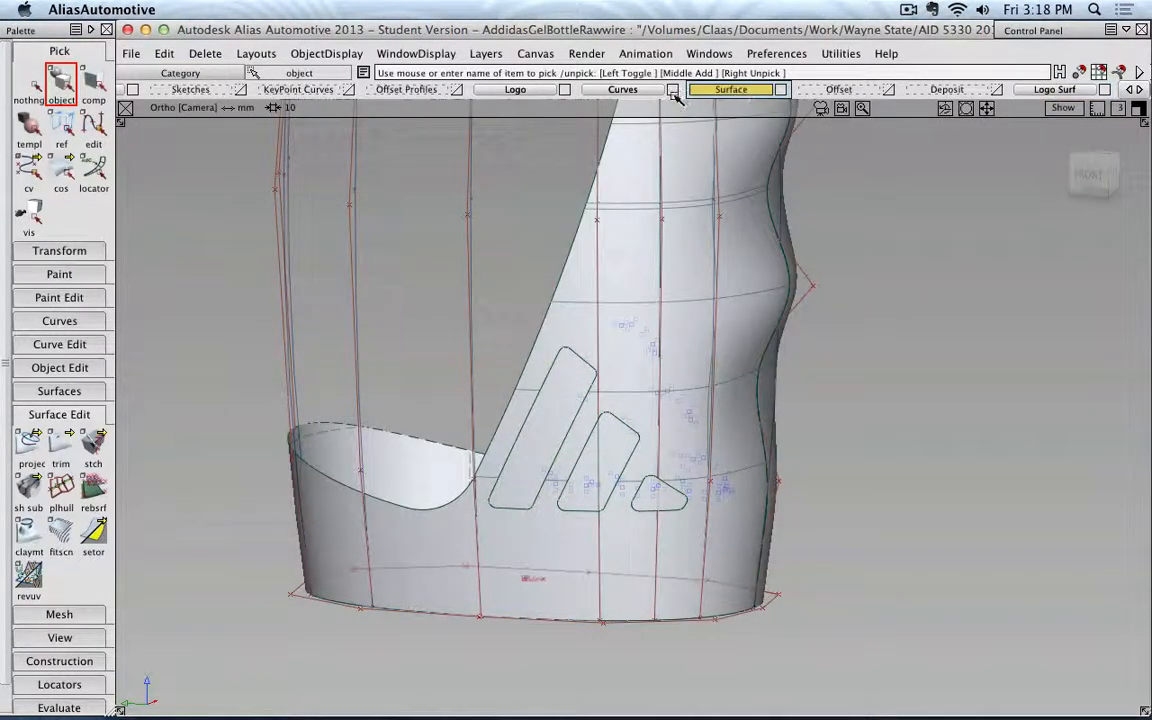
click(988, 158)
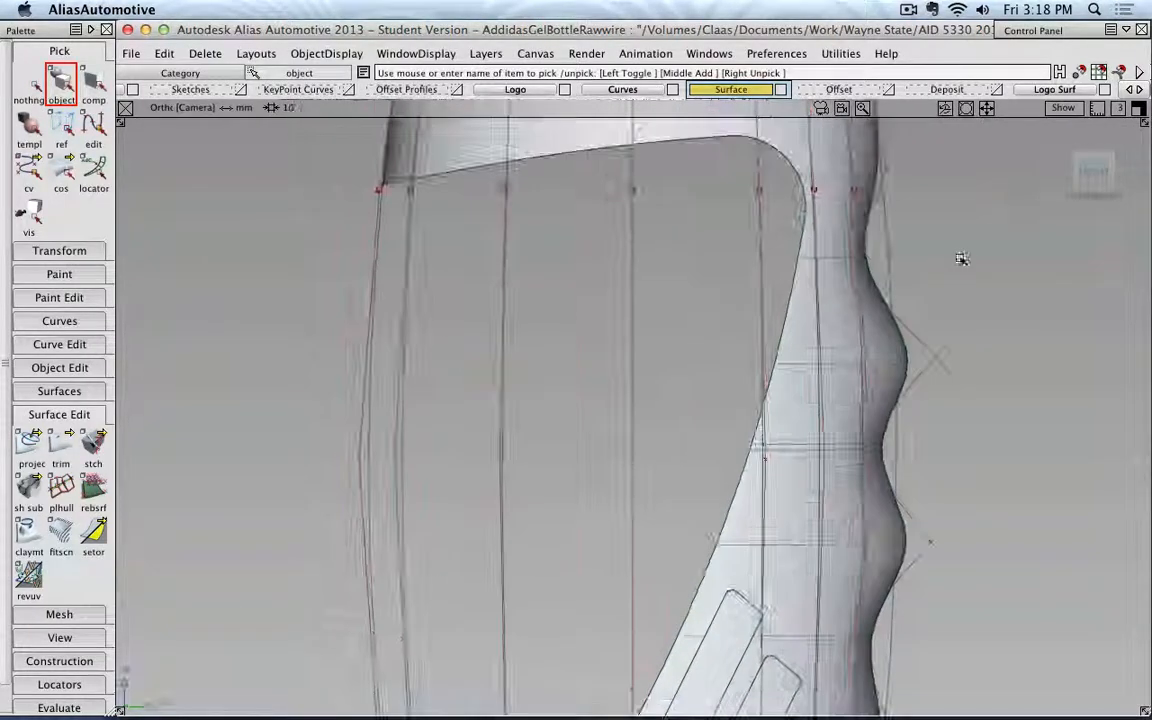
alt+shift+middle_drag(1010, 296, 868, 422)
ctrl+shift+drag(868, 422, 955, 419)
alt+shift+right_drag(779, 397, 733, 303)
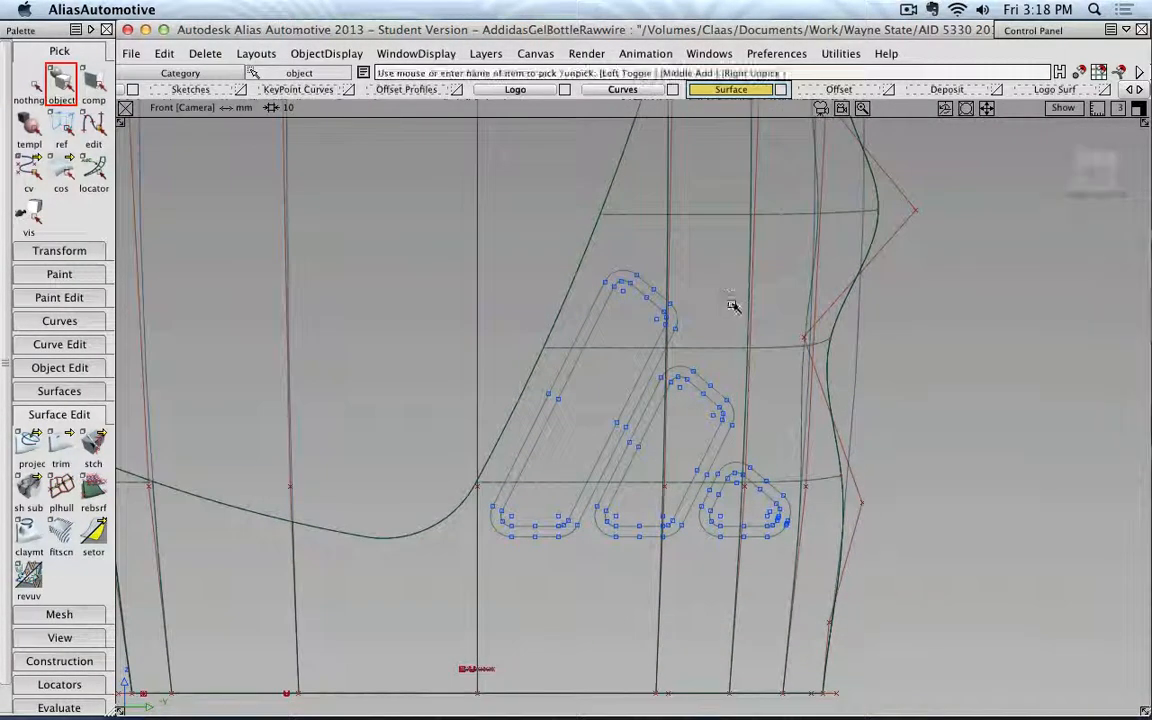
- Start a curve projection with the trimmed bottle body surface on the Surface layer accepted as the target
click(45, 451)
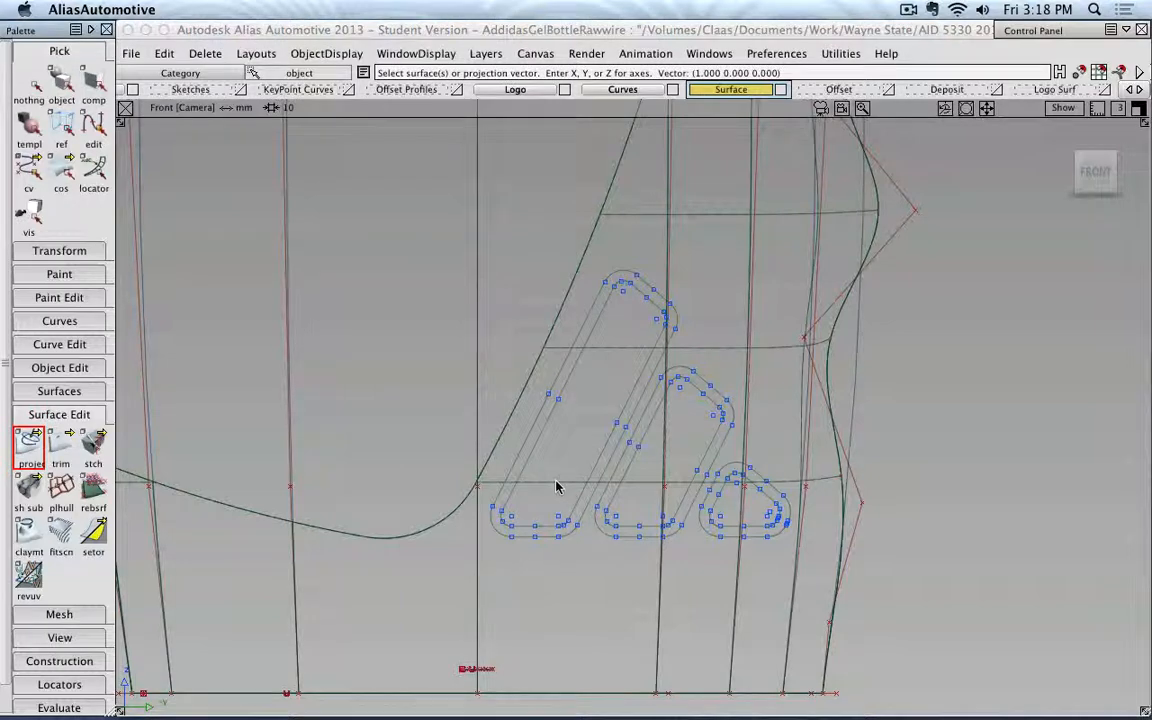
click(613, 354)
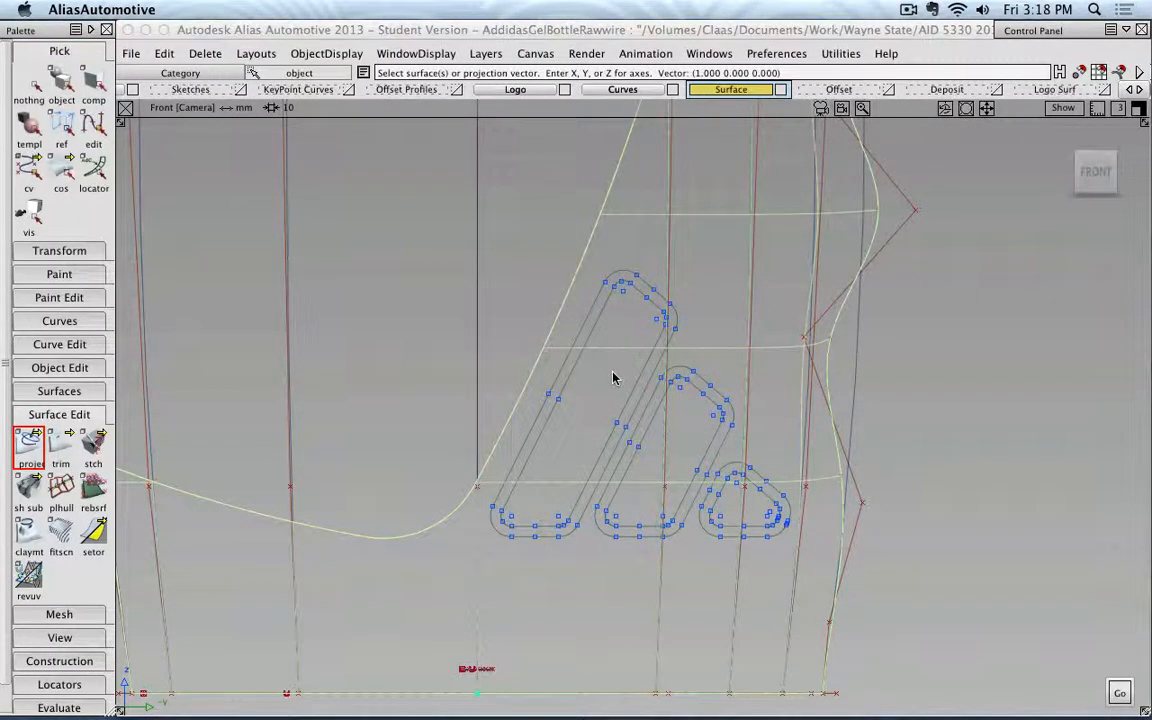
scroll(667, 378, down, 2)
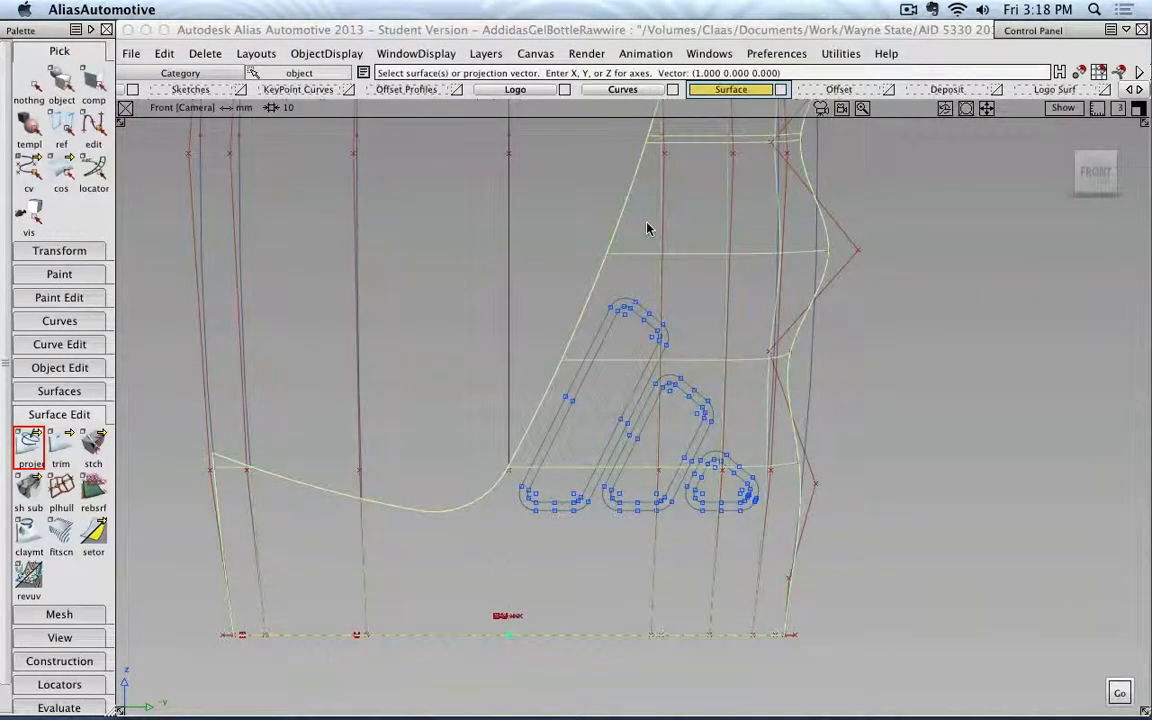
key(Return)
scroll(647, 228, up, 2)
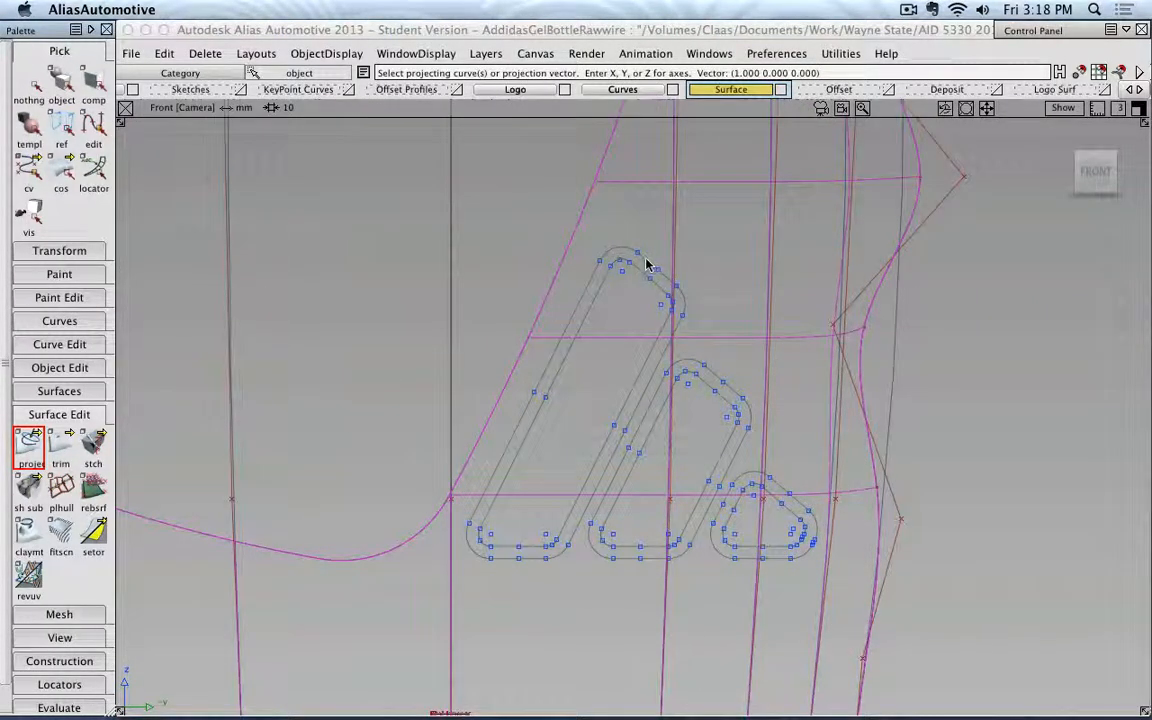
- Pick the outer outline curves of the tallest logo stripe as projecting curves
click(645, 264)
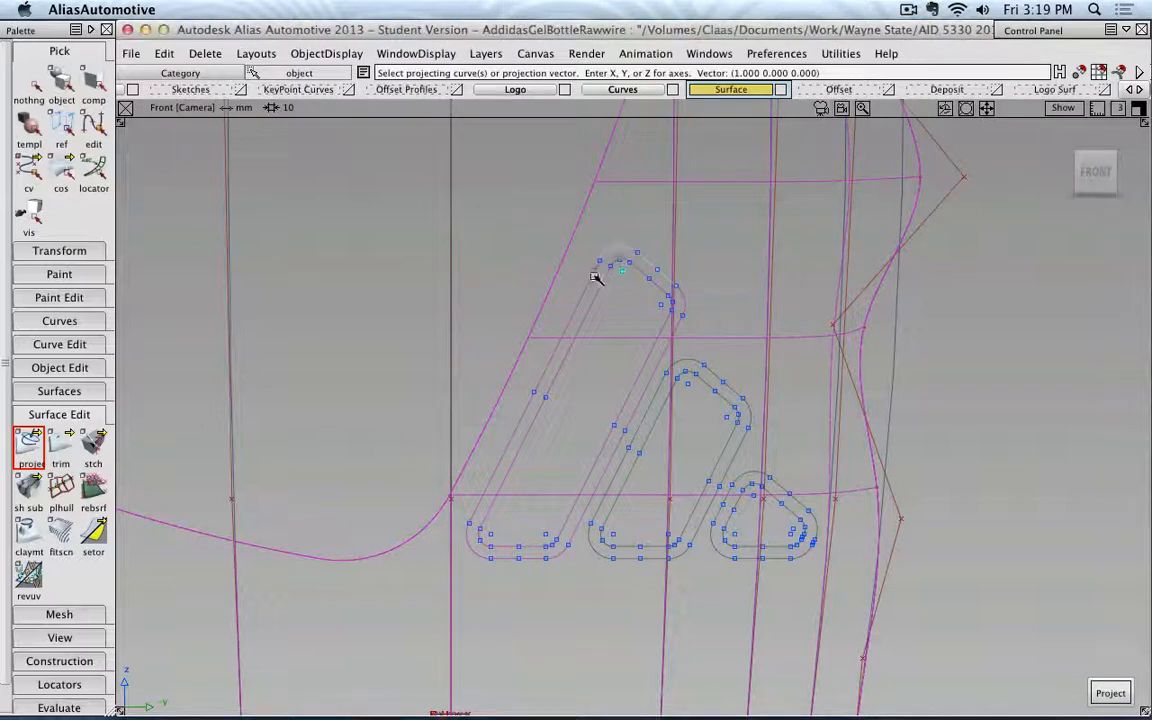
click(568, 373)
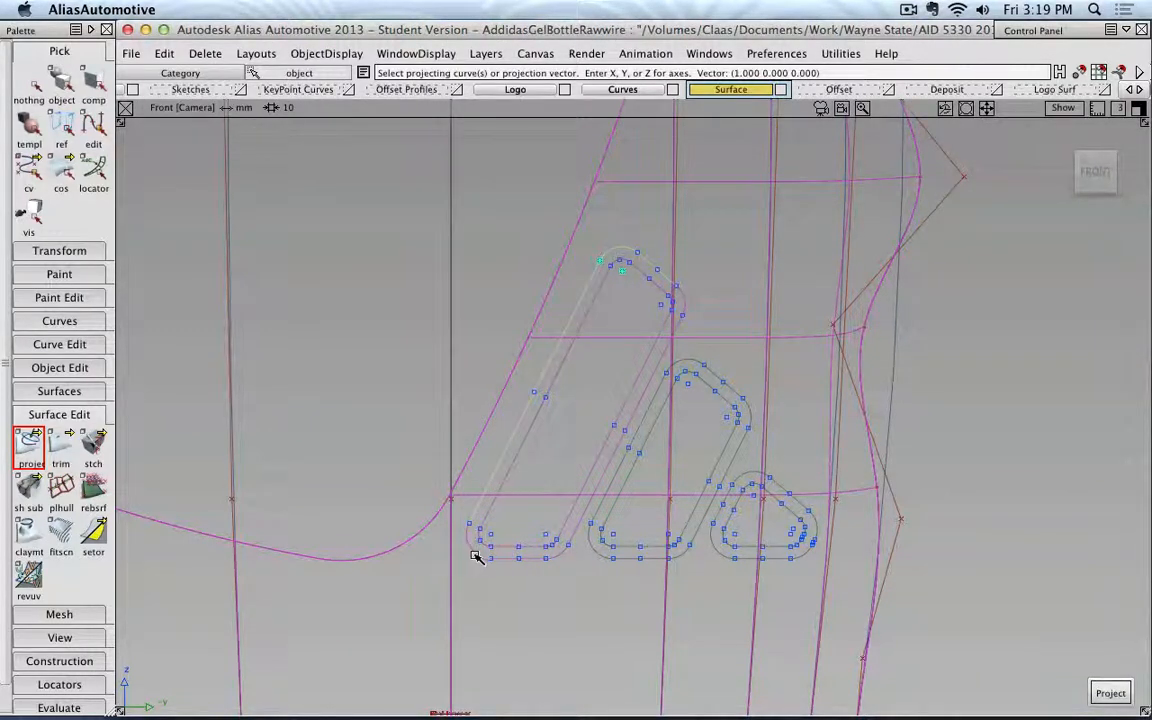
click(558, 560)
click(681, 310)
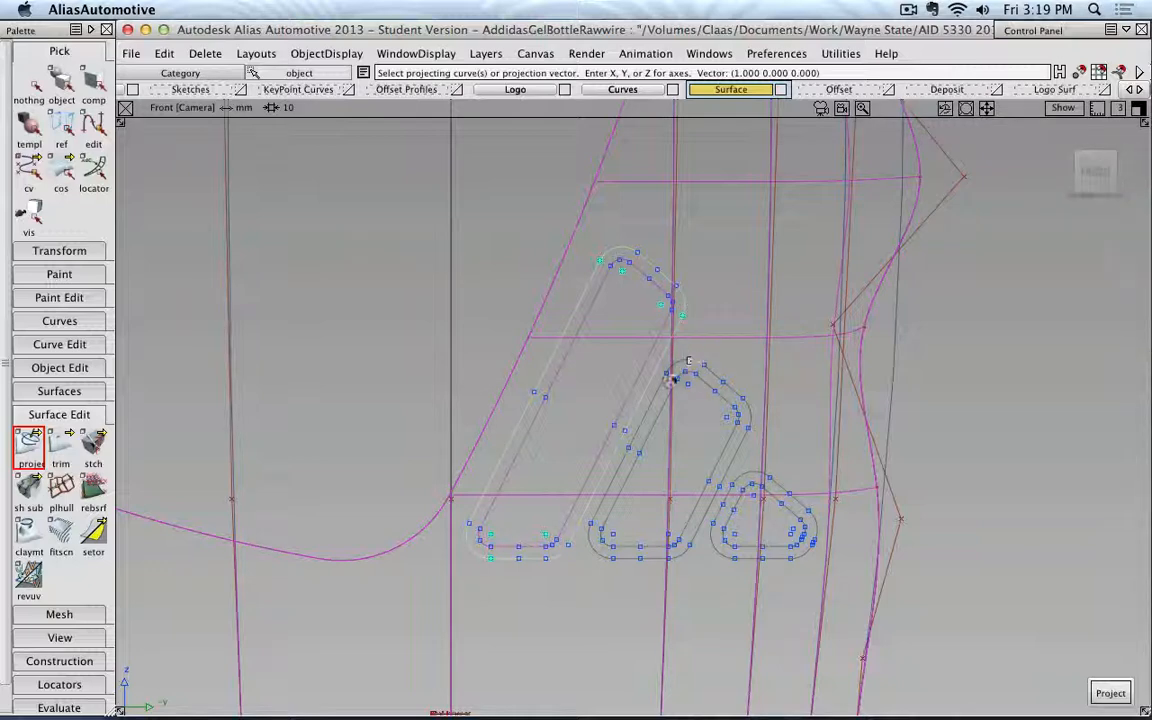
- Add the outer outline curves of the middle logo stripe to the projecting curves
click(673, 378)
click(610, 558)
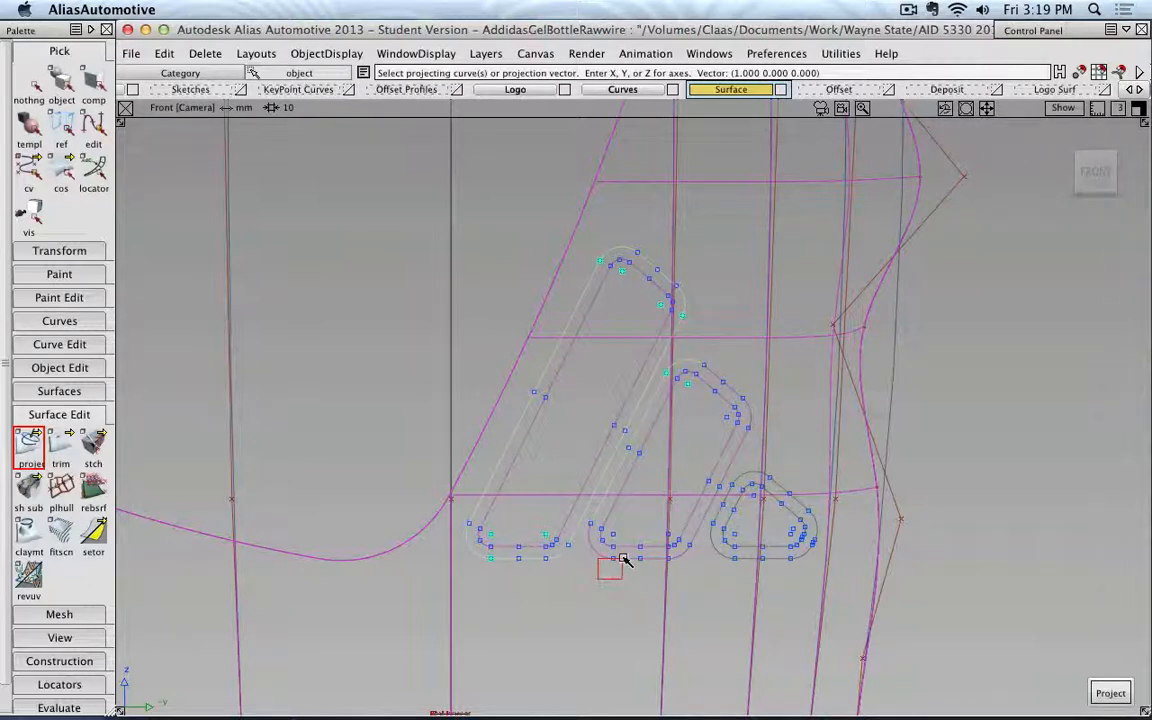
click(688, 559)
drag(743, 376, 743, 405)
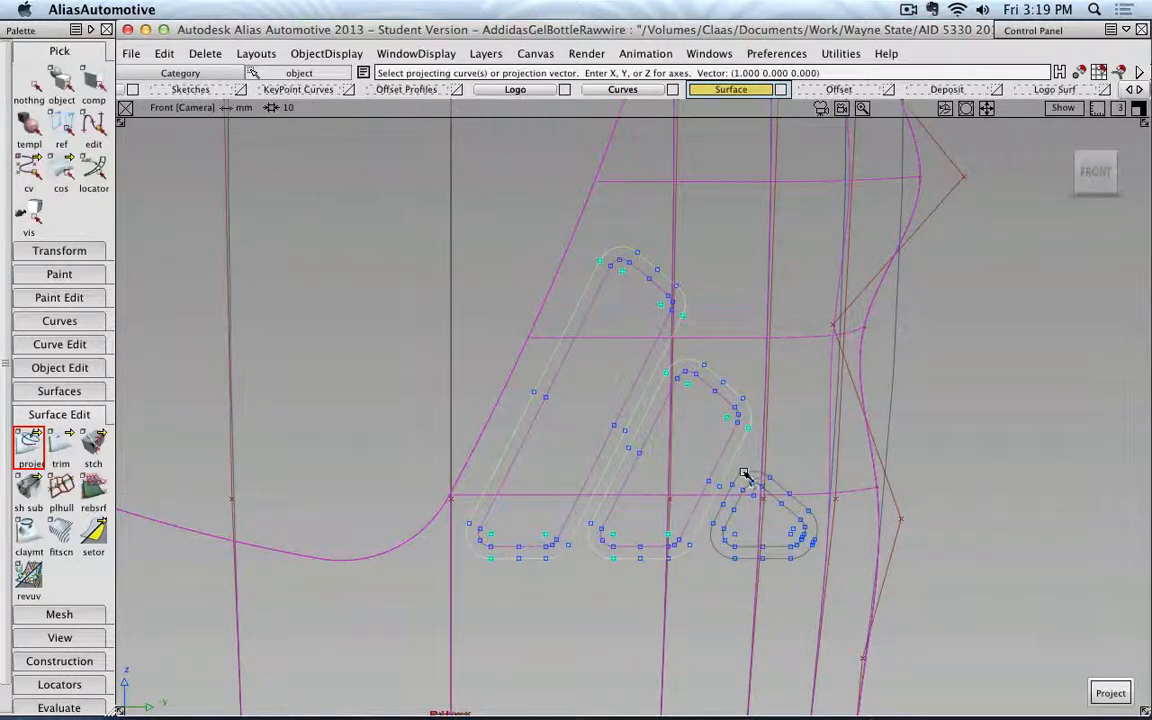
- Add the outer outline curves of the smallest logo stripe, including its short corner segments, to the projecting curves
scroll(780, 484, up, 3)
alt+shift+middle_drag(778, 474, 687, 402)
scroll(692, 436, up, 5)
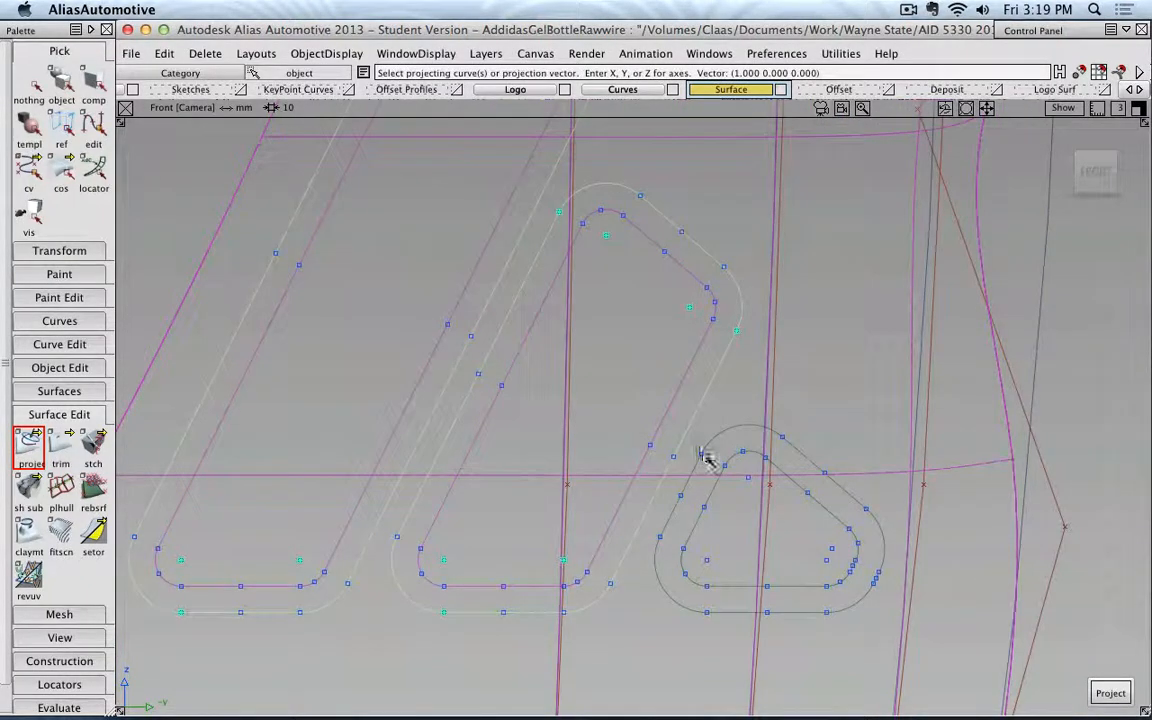
drag(701, 450, 709, 461)
drag(689, 617, 716, 606)
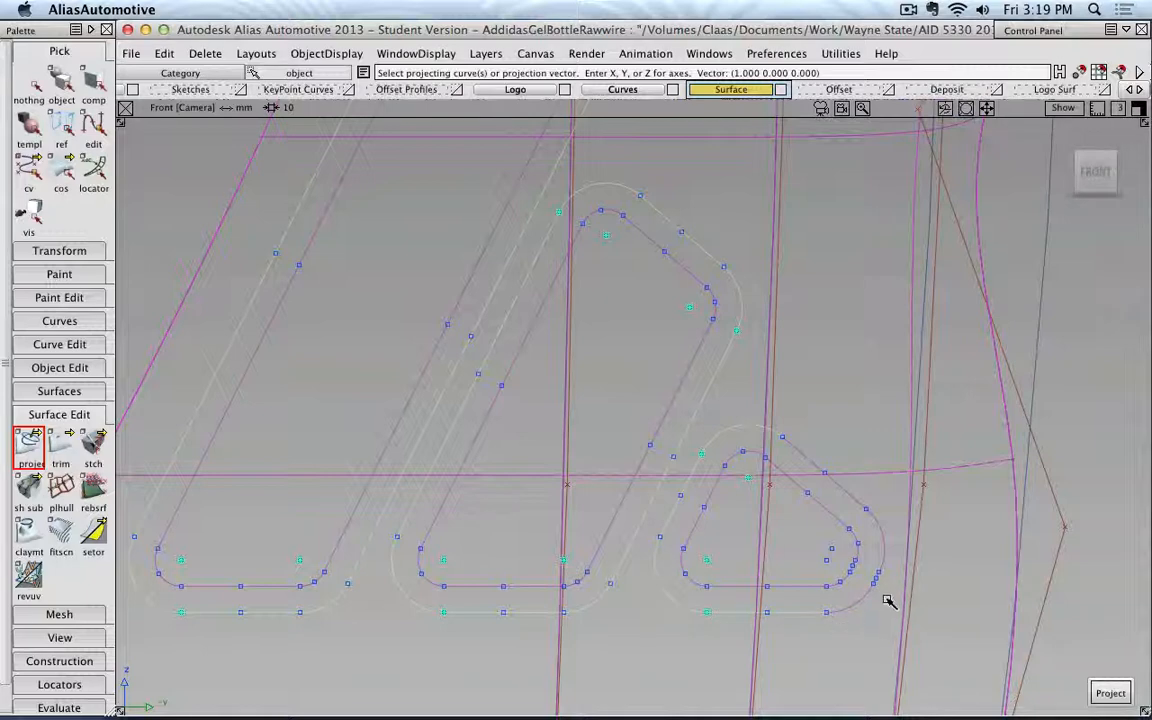
scroll(893, 603, up, 2)
alt+shift+middle_drag(888, 598, 720, 450)
scroll(782, 481, up, 6)
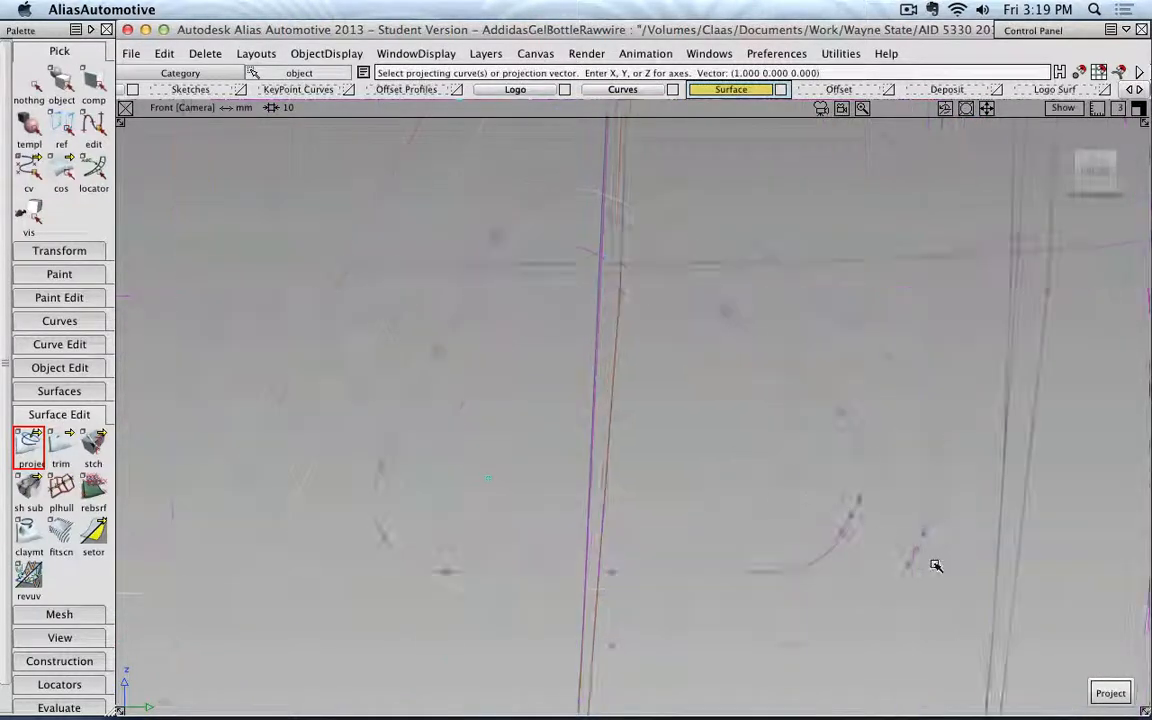
drag(943, 520, 894, 587)
scroll(777, 260, down, 3)
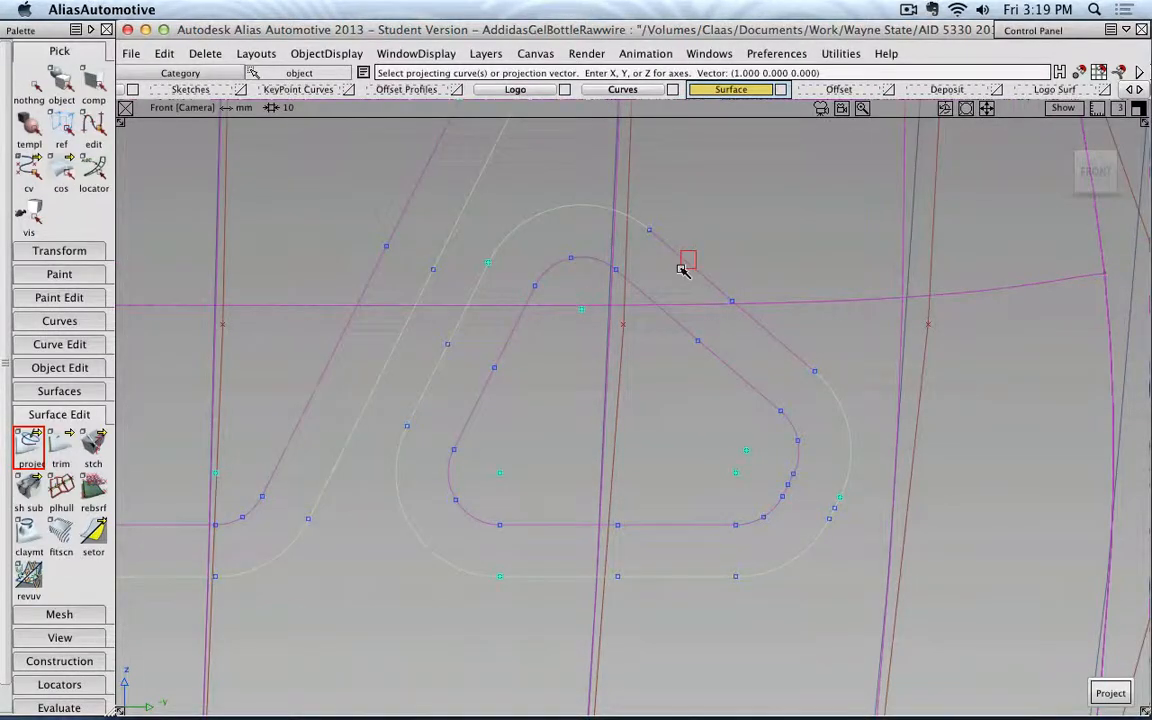
- Project the outer outlines of all three stripes onto the bottle body surface and return to a shaded perspective view
scroll(730, 260, down, 5)
alt+shift+middle_drag(645, 218, 712, 262)
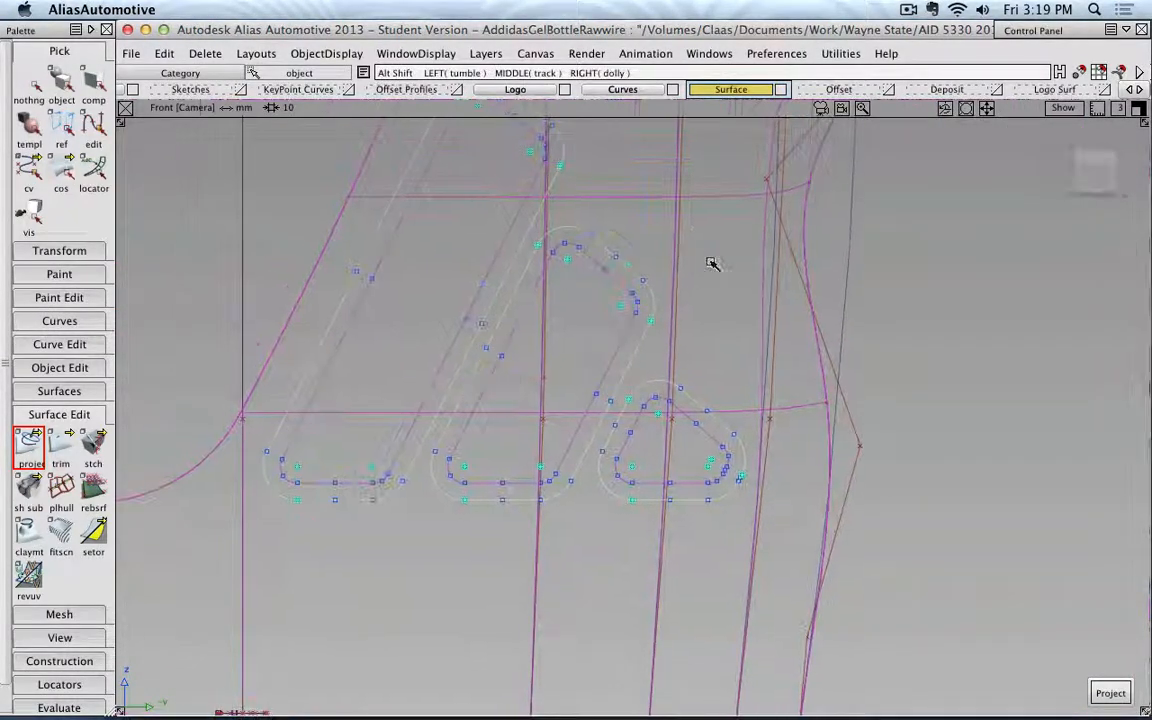
alt+shift+right_drag(712, 265, 689, 252)
alt+shift+middle_drag(689, 252, 724, 299)
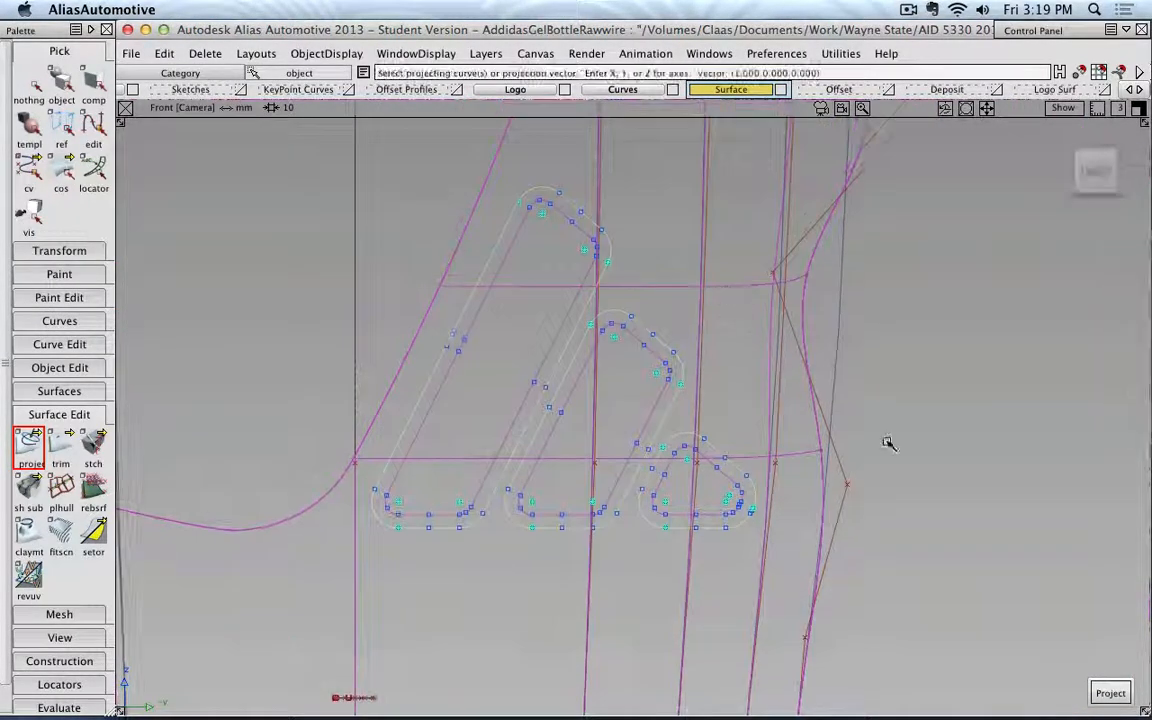
click(1122, 696)
alt+shift+right_drag(741, 327, 674, 287)
alt+shift+drag(800, 292, 860, 247)
ctrl+shift+right_drag(860, 247, 948, 281)
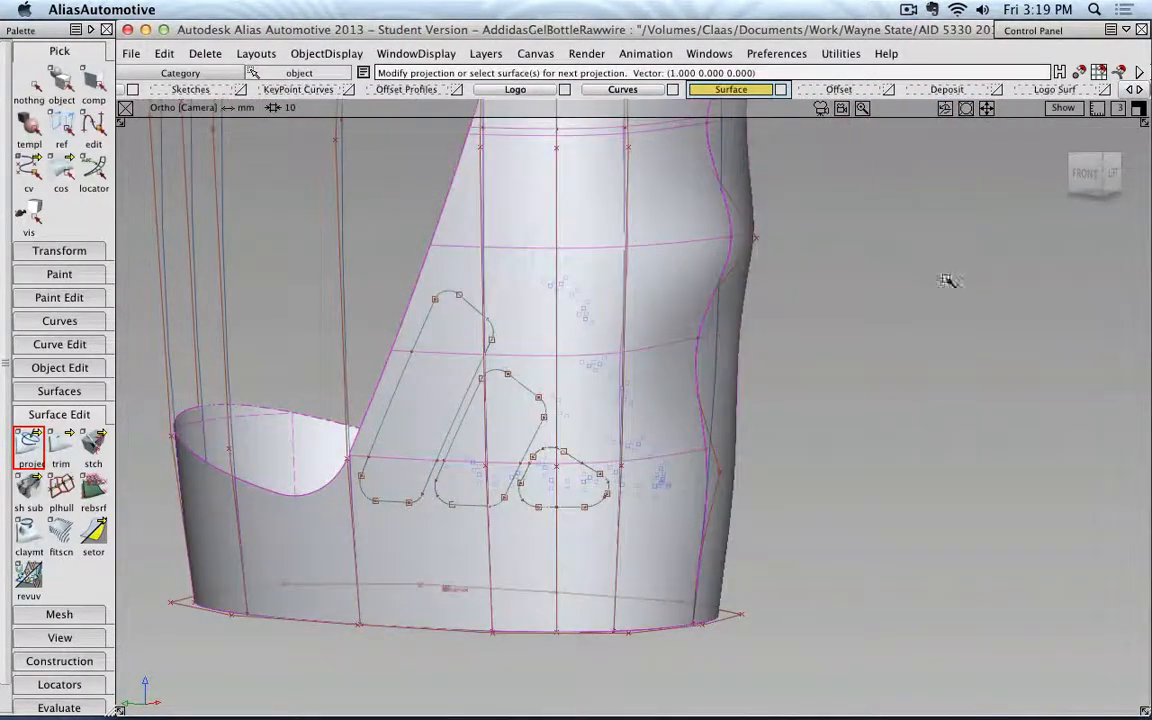
- Trim the bottle body with the projected outlines, discarding the three stripe-shaped regions
click(52, 450)
click(440, 420)
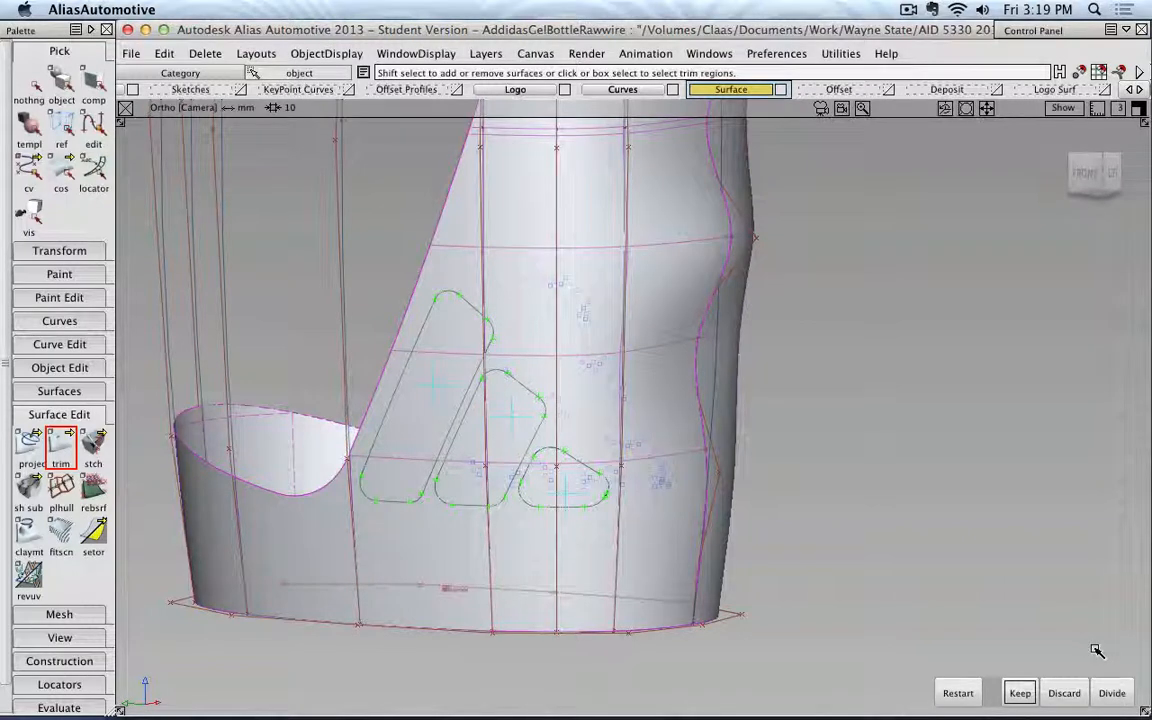
click(1065, 694)
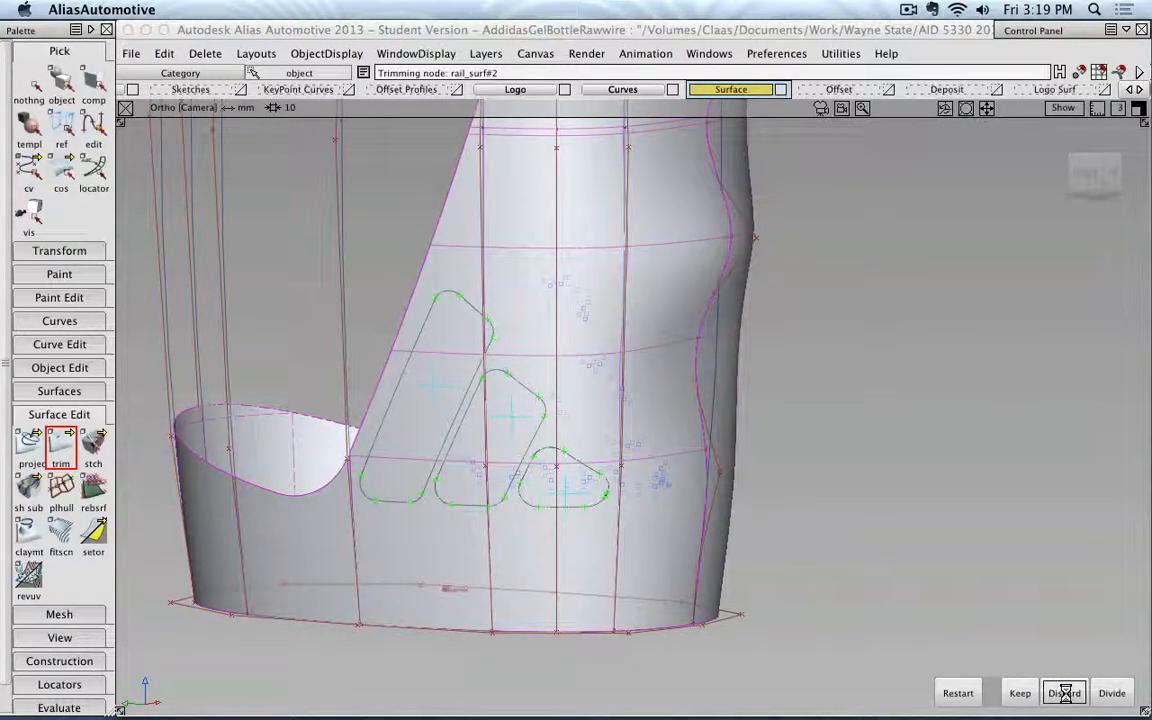
click(37, 91)
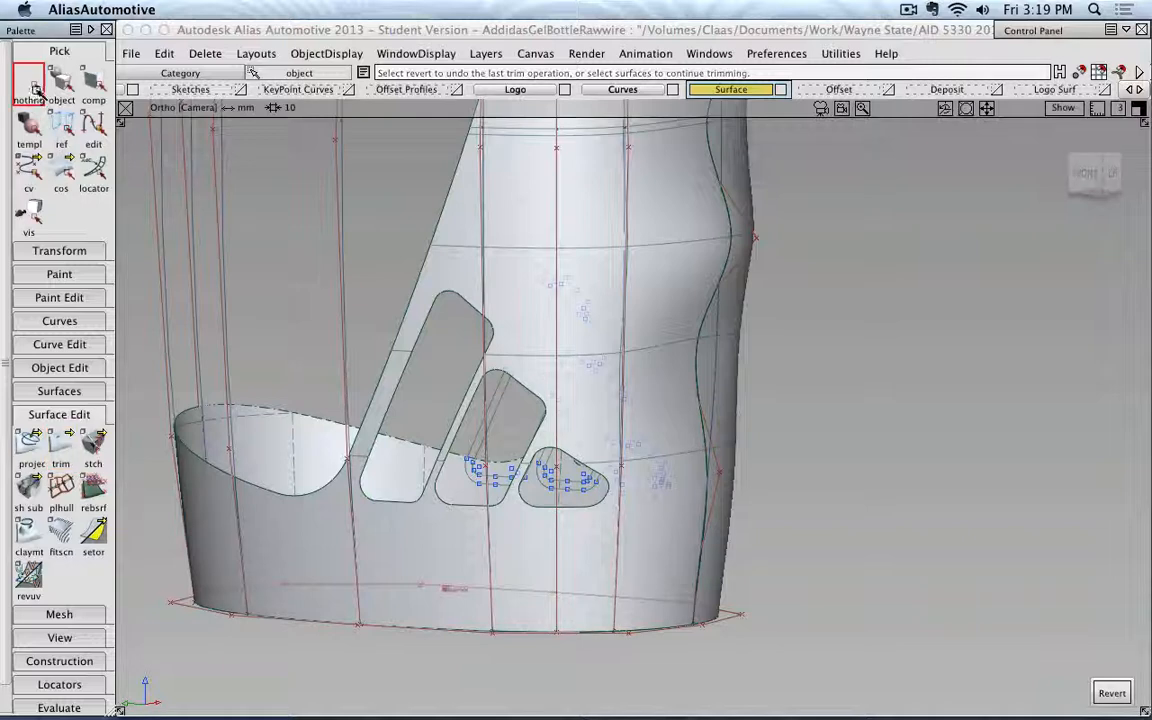
- Hide the Logo and Curves layers so only the trimmed body remains displayed
click(61, 86)
alt+shift+right_drag(480, 338, 443, 360)
alt+shift+drag(443, 360, 481, 249)
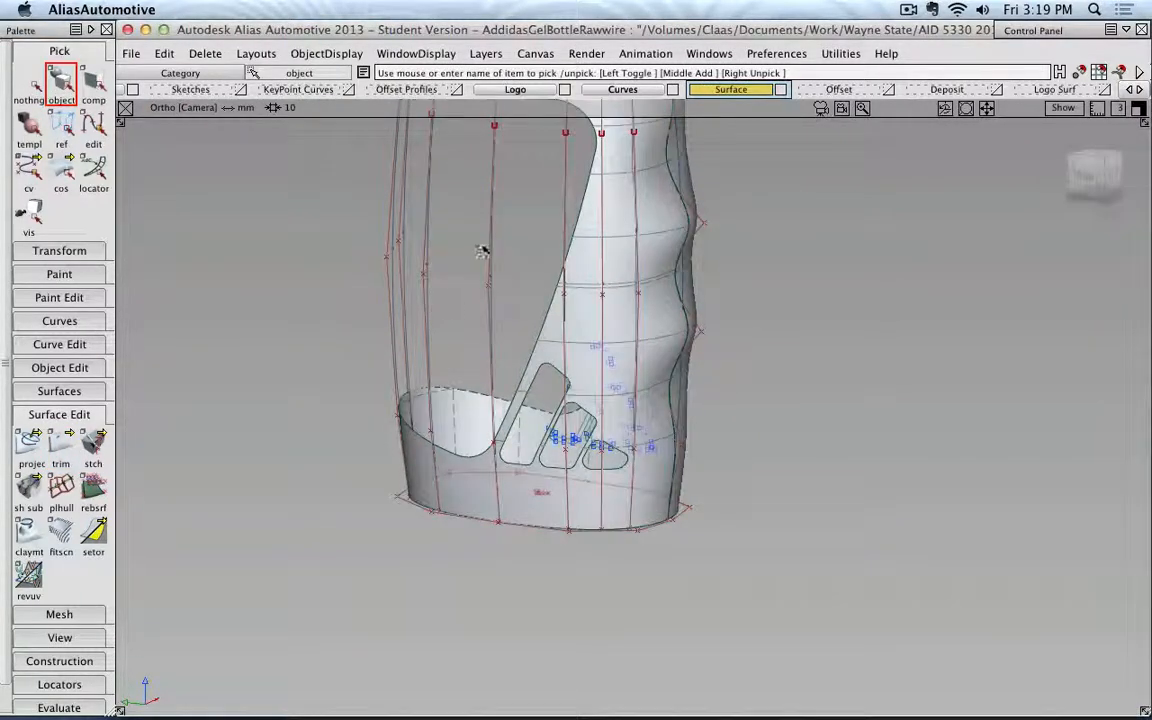
click(564, 91)
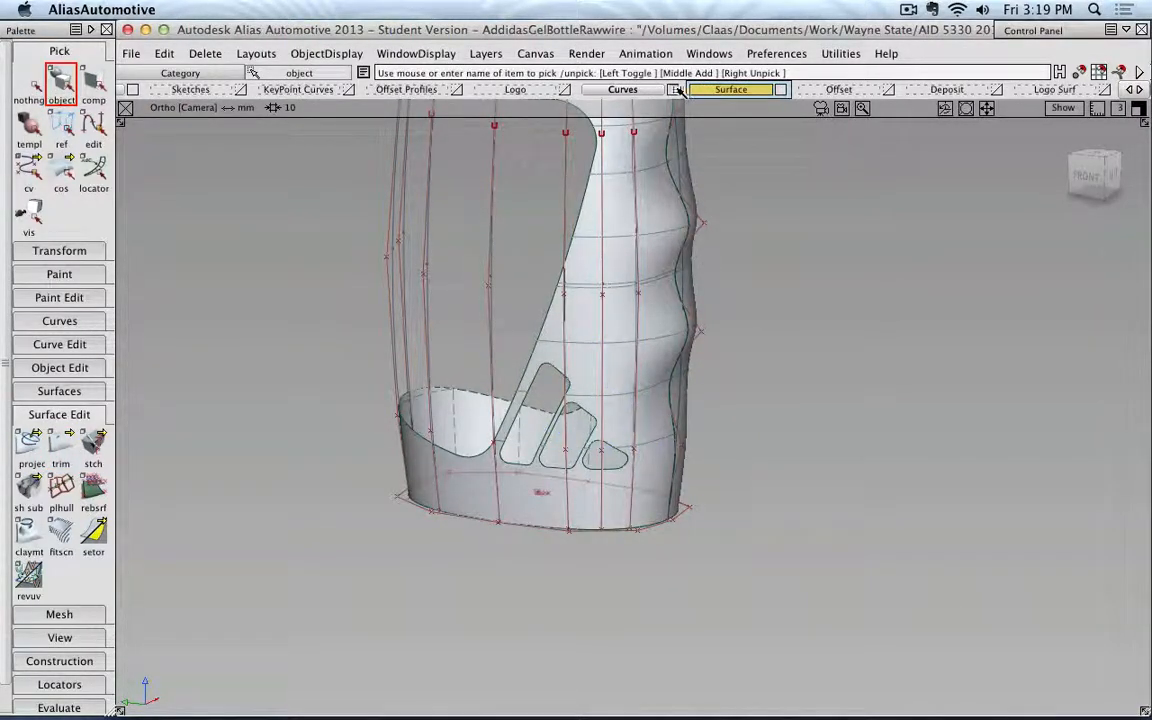
click(673, 91)
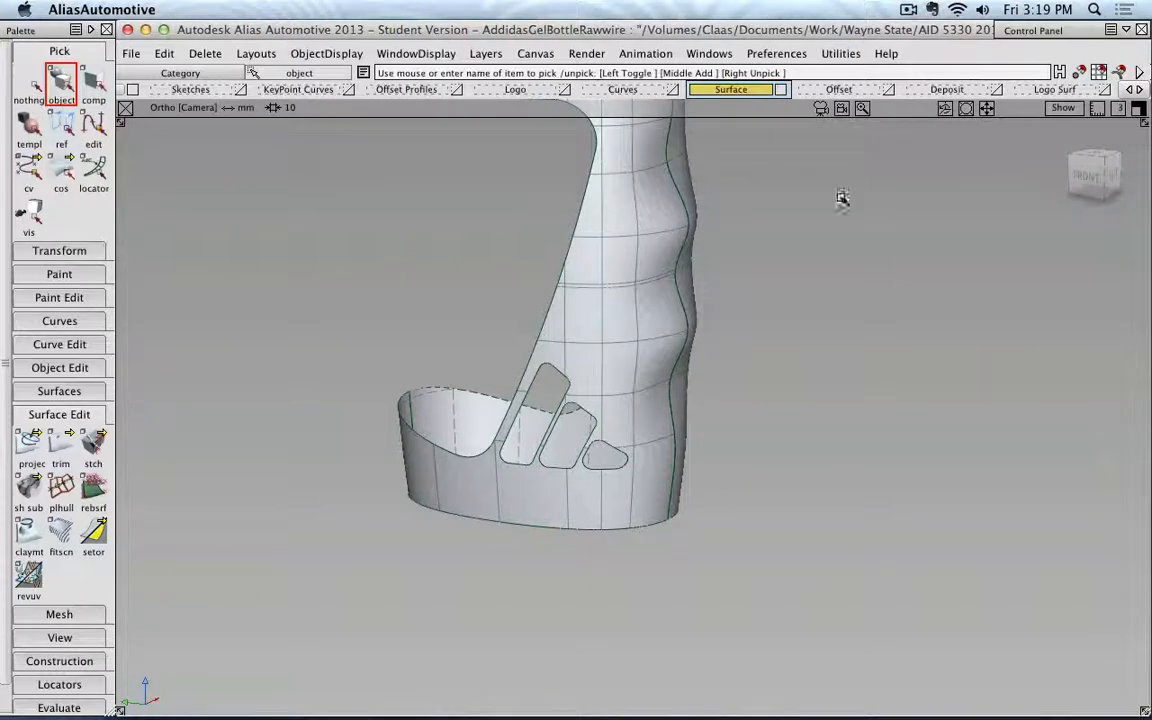
- Show the Logo Surf layer containing the raised stripe patches and save the file
click(1105, 90)
alt+shift+drag(832, 244, 779, 177)
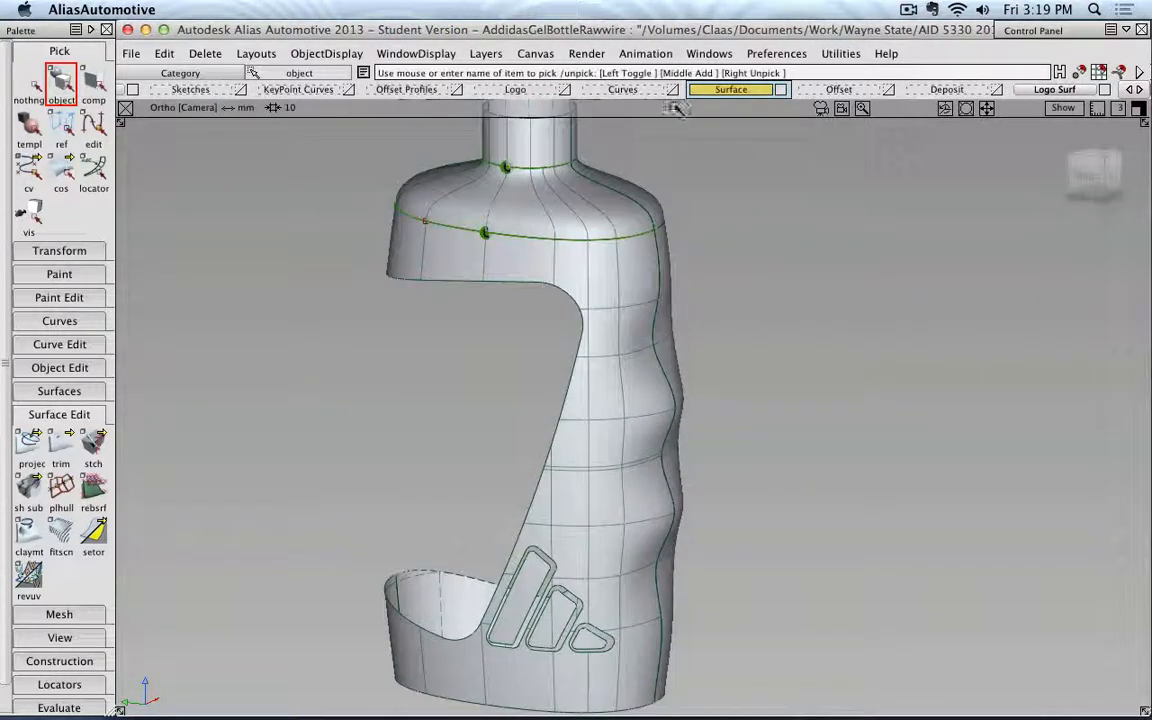
alt+shift+drag(704, 442, 655, 447)
alt+shift+middle_drag(655, 447, 663, 365)
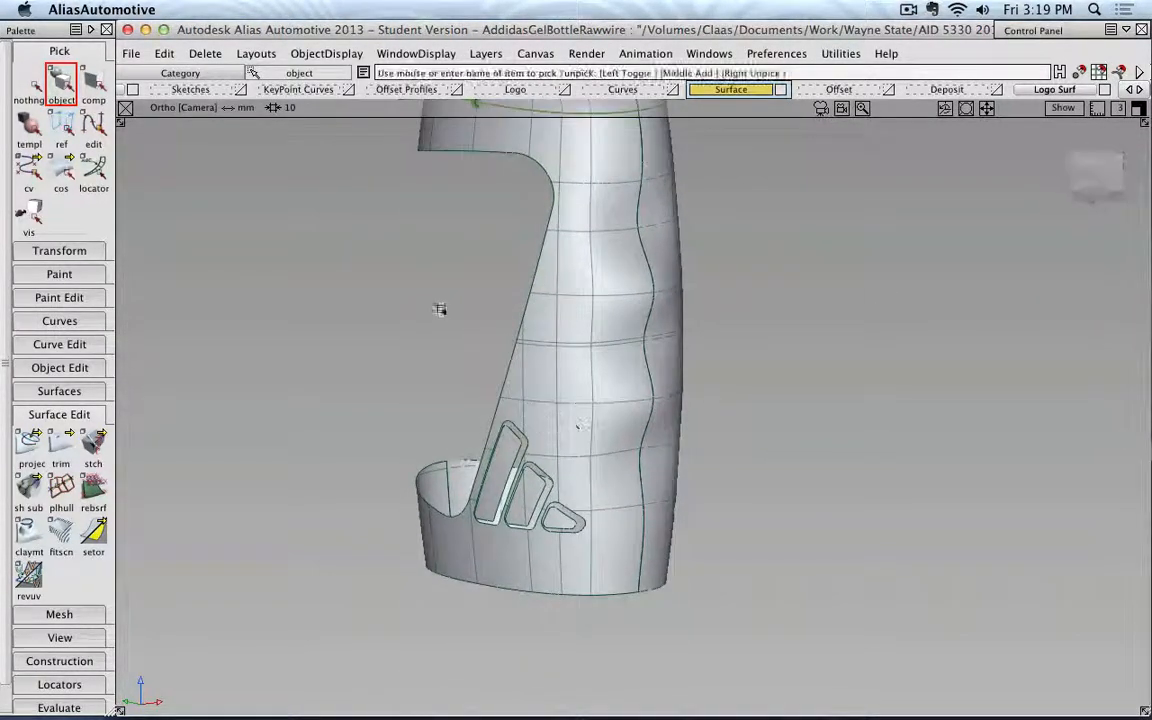
click(131, 55)
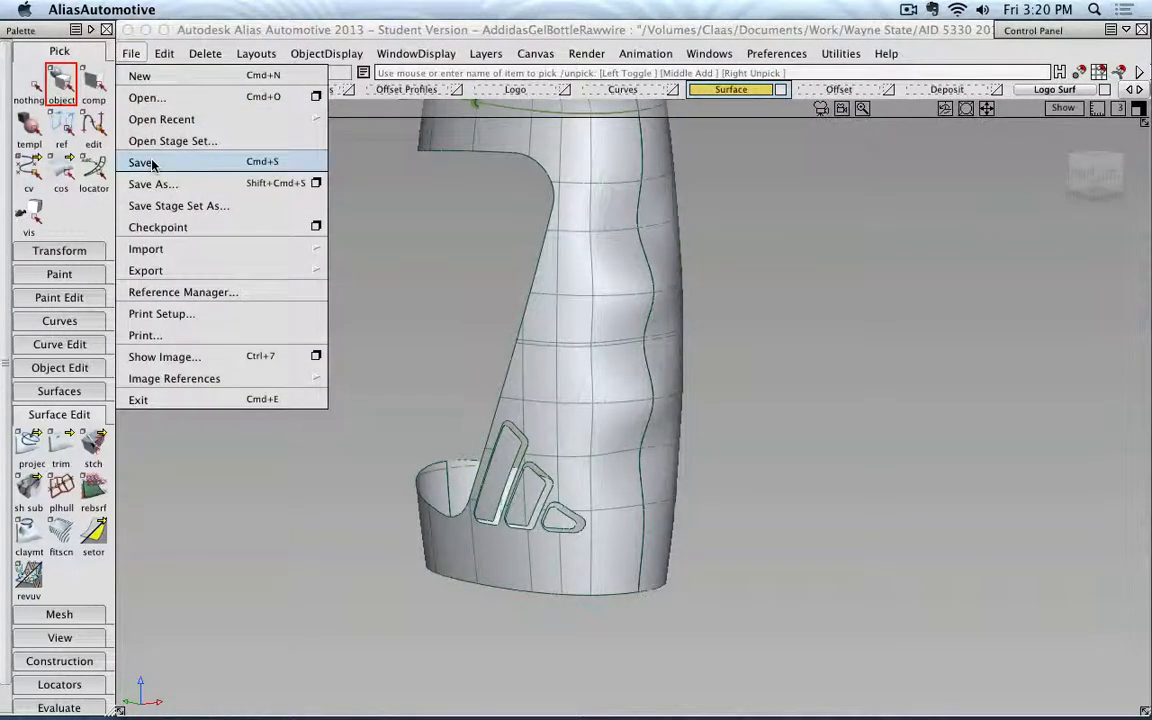
click(202, 162)
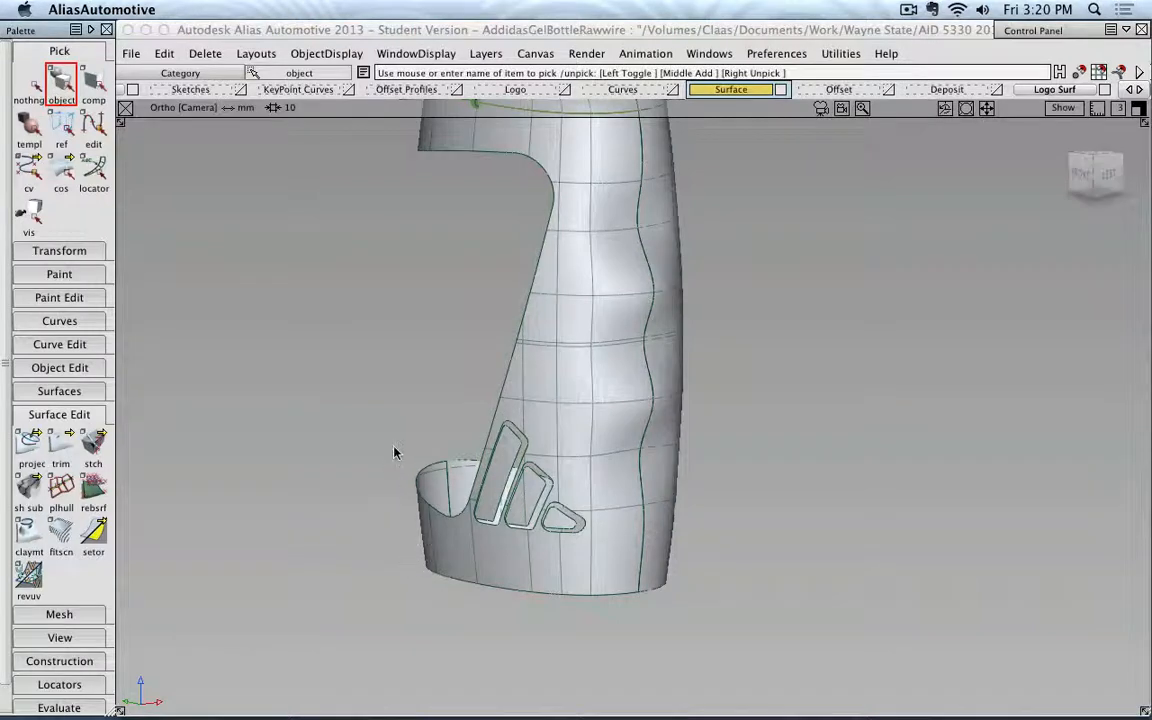
- Show the Offset layer with the recessed body and transition surfaces beside the logo
alt+shift+right_drag(466, 537, 342, 500)
alt+shift+drag(342, 500, 519, 496)
alt+shift+middle_drag(519, 496, 530, 311)
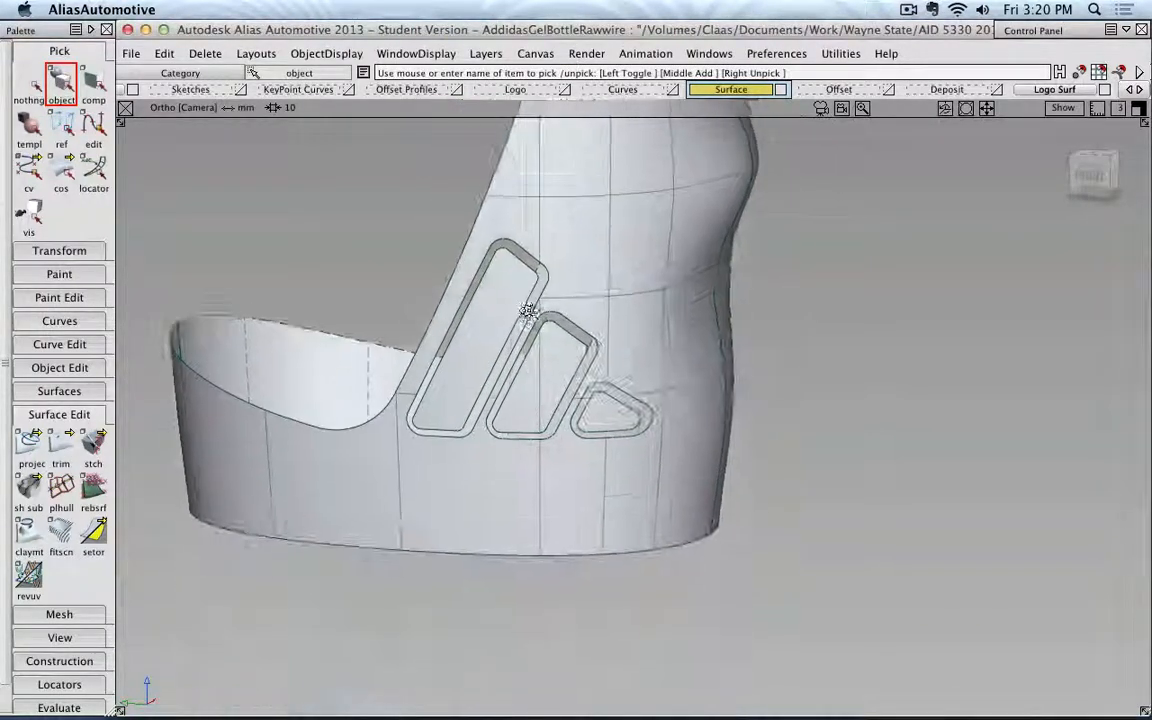
alt+shift+drag(312, 281, 433, 324)
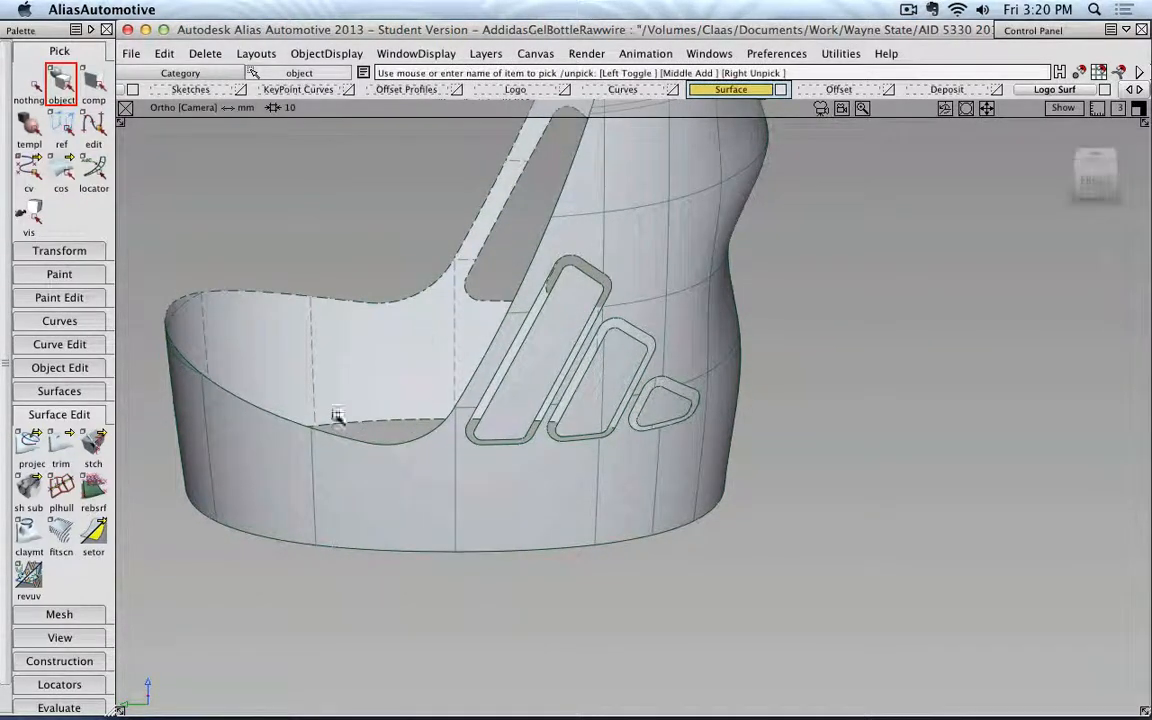
click(78, 414)
click(85, 391)
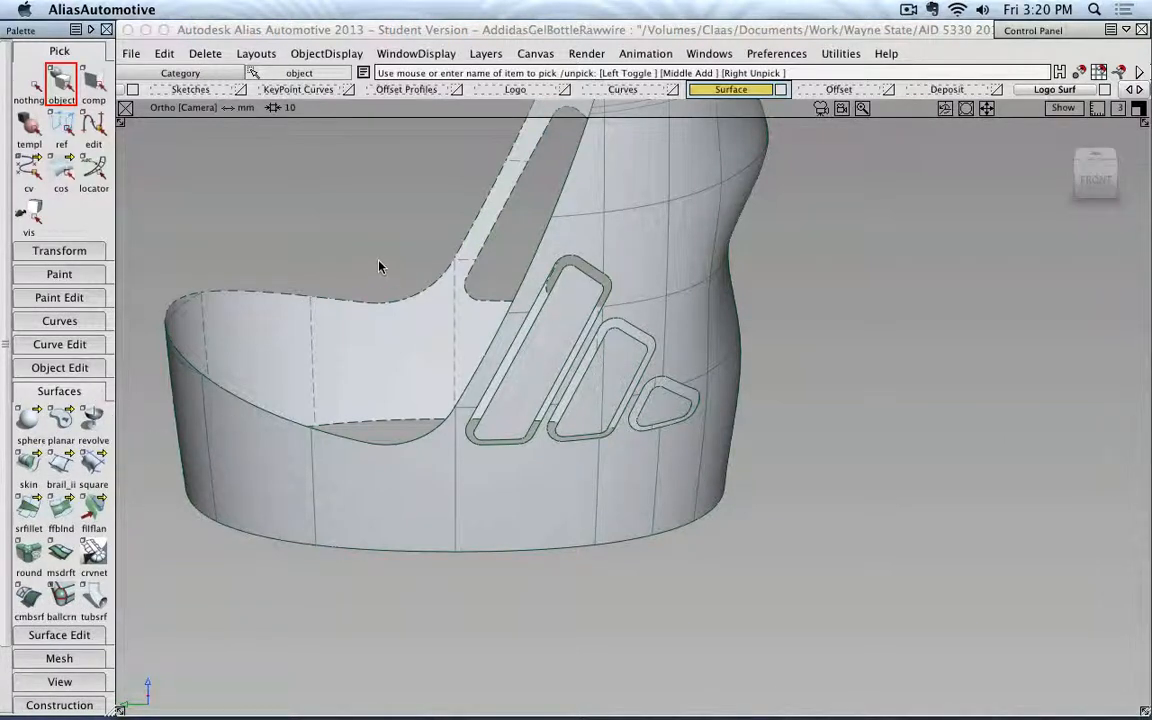
click(887, 90)
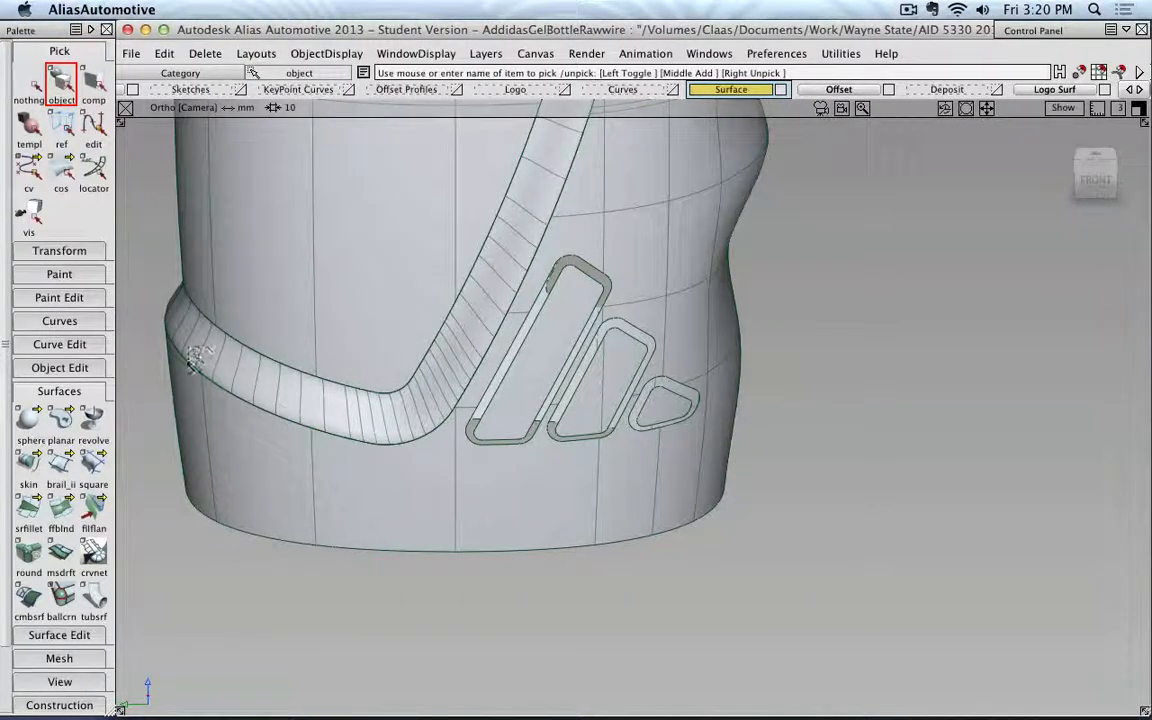
- Start a Freeform Blend and set both Side 1 and Side 2 continuity to G0 Position
click(61, 512)
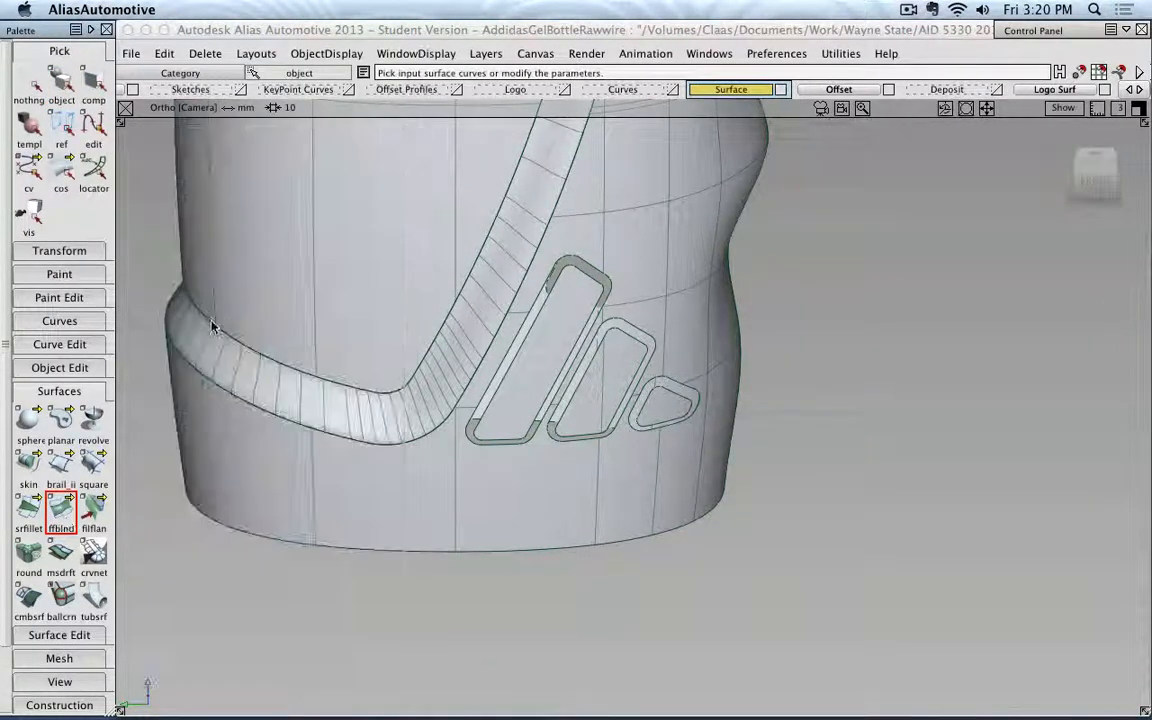
double_click(61, 512)
click(330, 157)
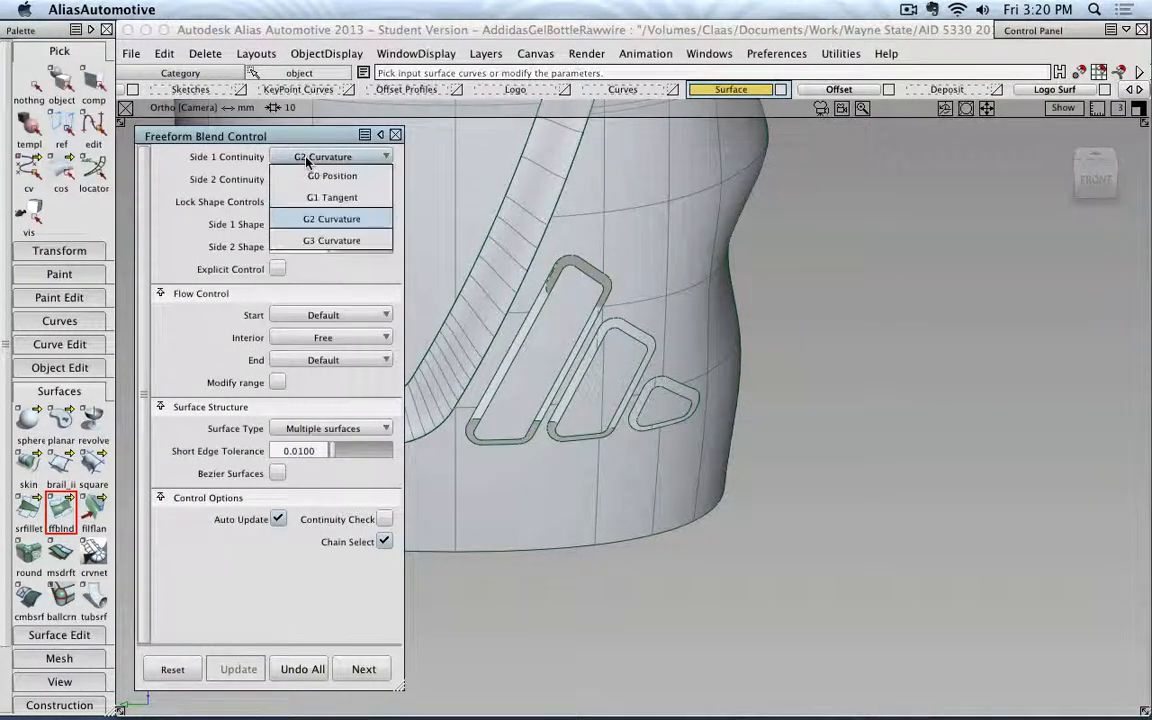
click(323, 168)
click(320, 181)
click(323, 195)
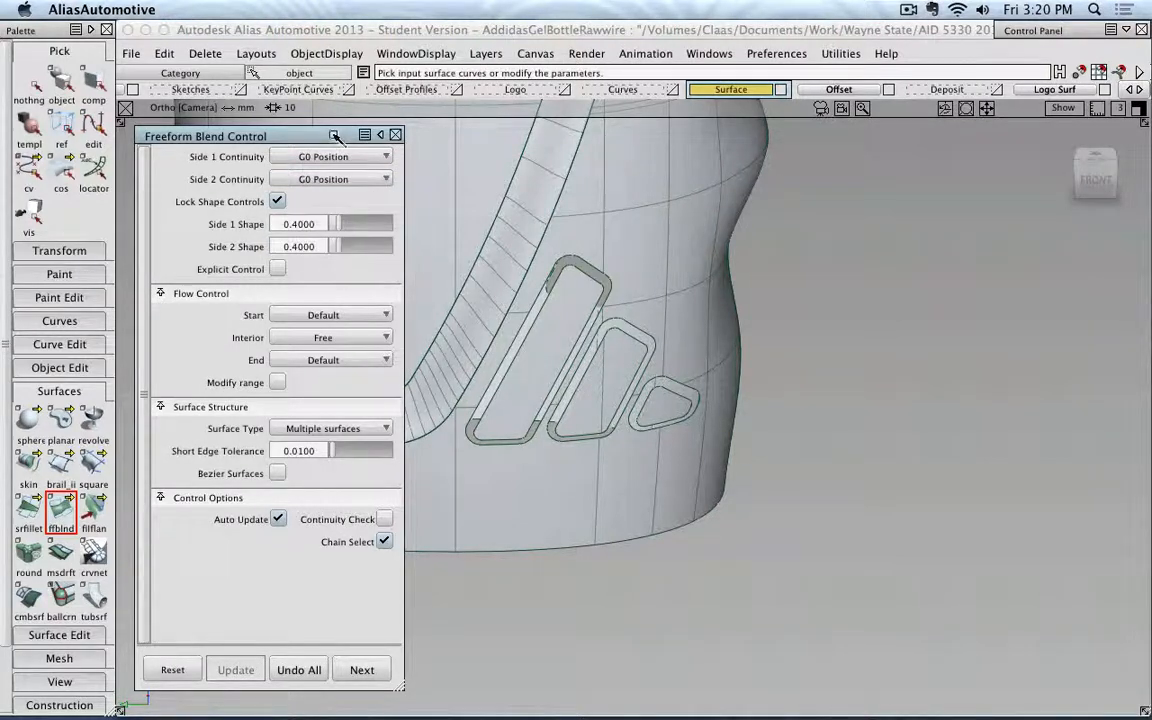
drag(328, 136, 287, 136)
click(233, 203)
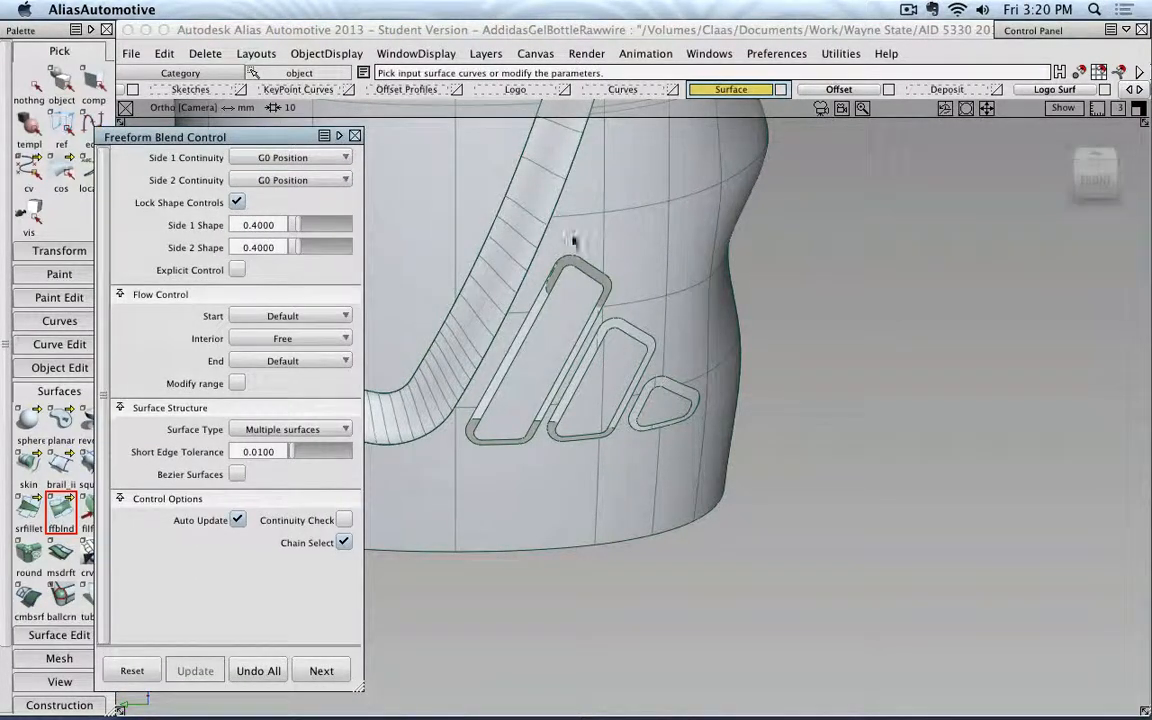
- Blend the tallest stripe's raised patch edge to the surrounding opening in the body, acknowledging the maximum spans warning
alt+shift+right_drag(573, 239, 627, 260)
alt+shift+middle_drag(627, 260, 732, 352)
alt+shift+right_drag(679, 316, 702, 285)
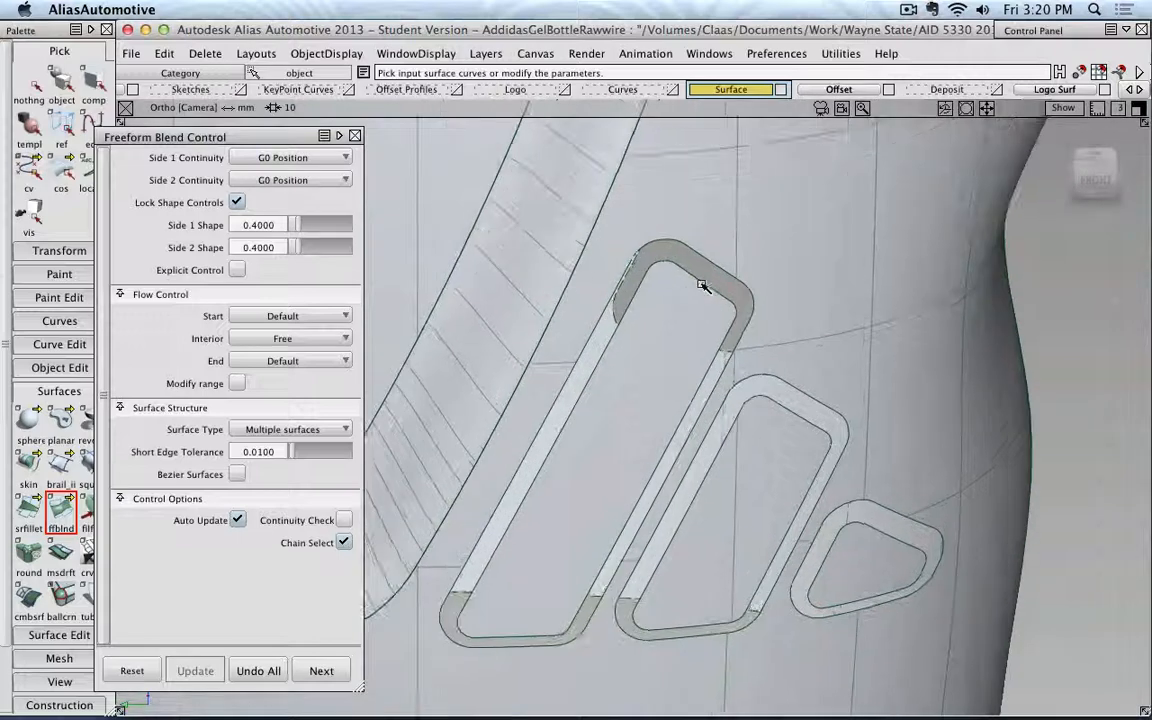
click(712, 300)
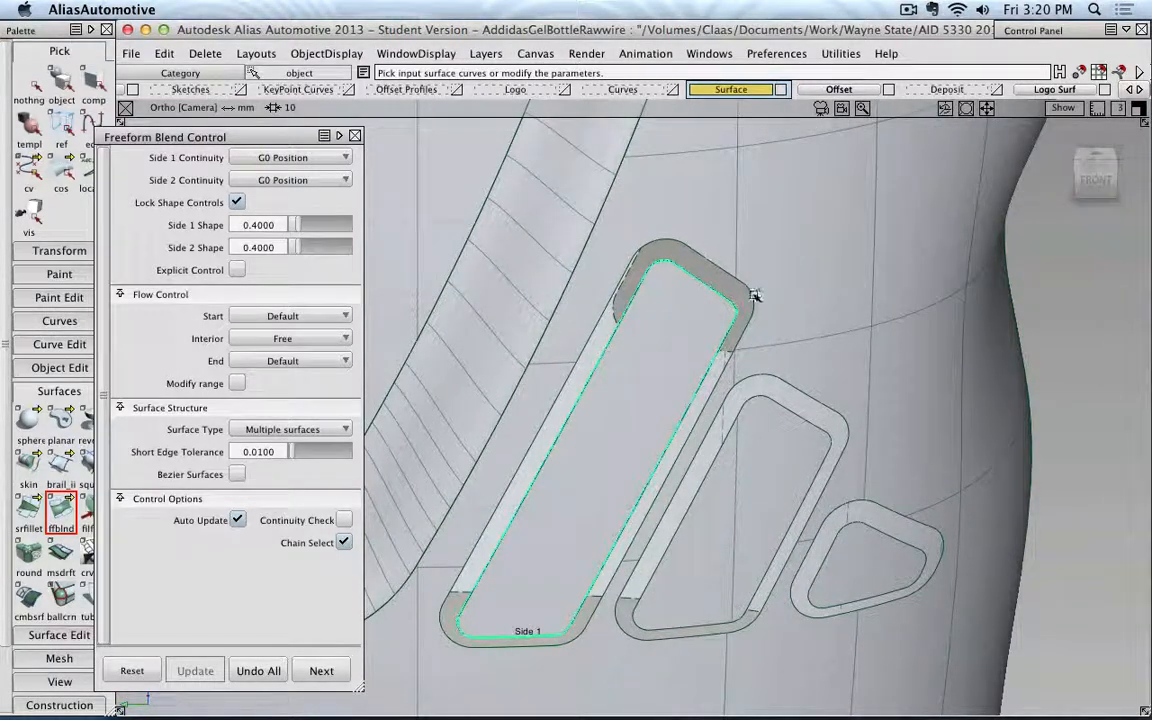
click(667, 245)
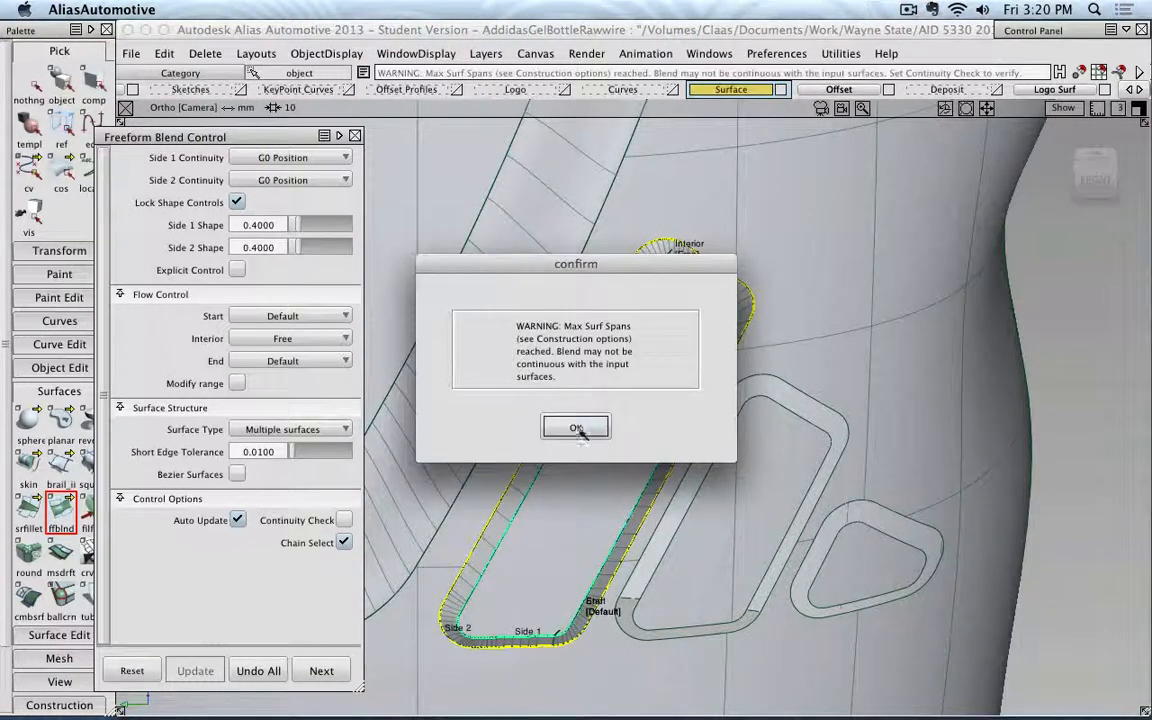
click(578, 430)
- Set both sides of the tallest stripe's blend to G1 Tangent and accept it, ready for another blend
click(323, 160)
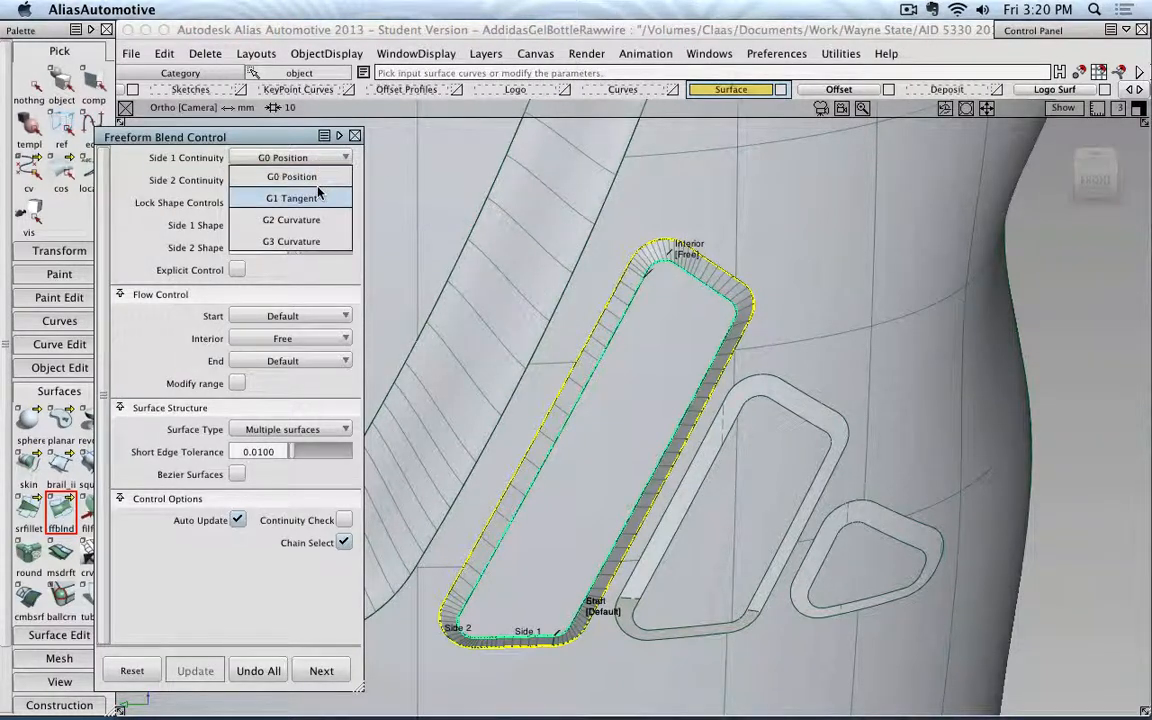
click(327, 188)
click(576, 424)
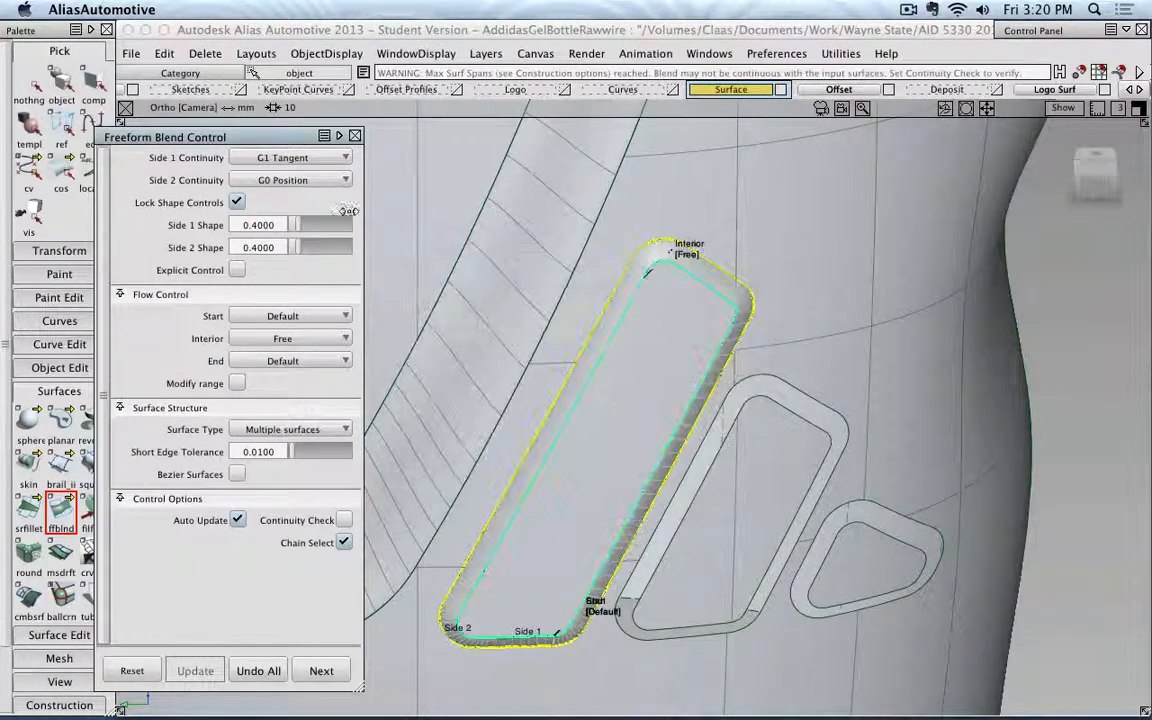
click(323, 181)
click(322, 208)
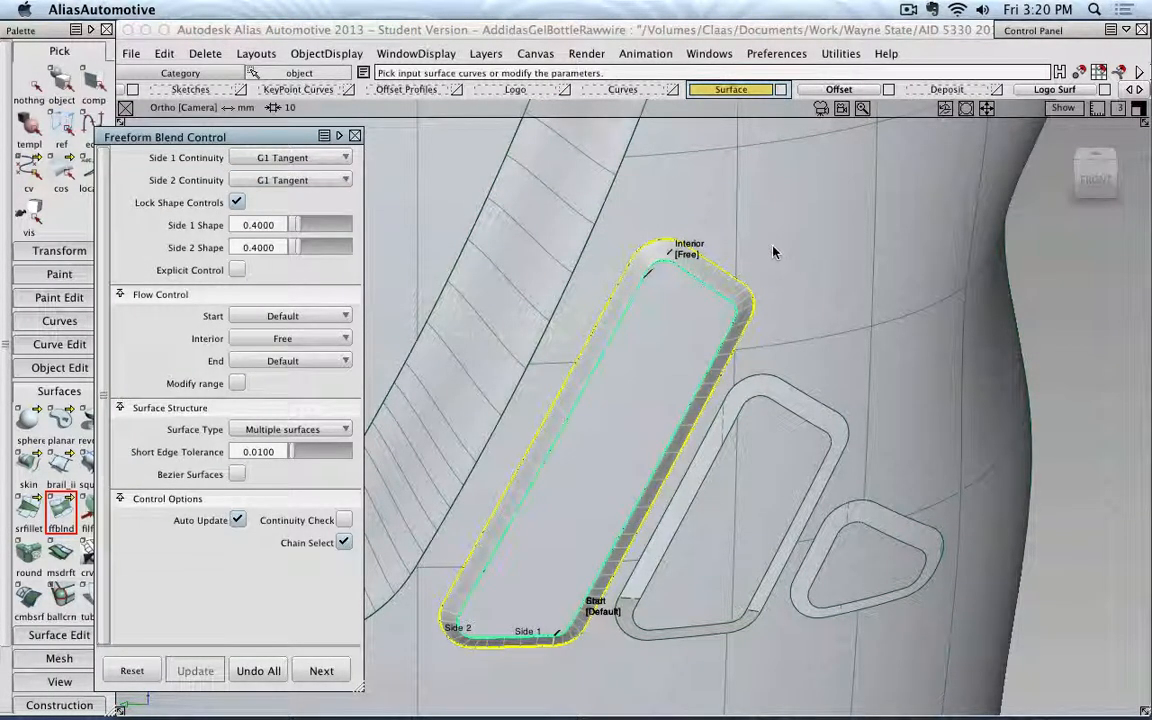
click(321, 670)
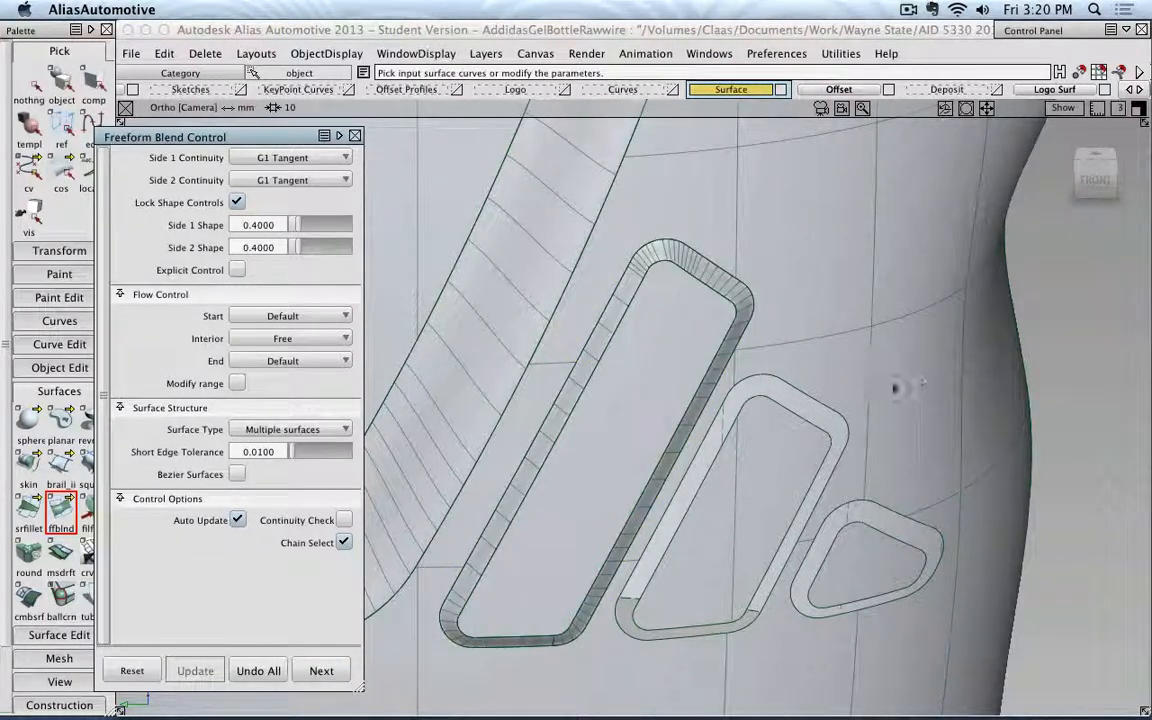
- Create G1 Tangent blends between the body openings and the raised patches of the middle and smallest stripes
click(797, 395)
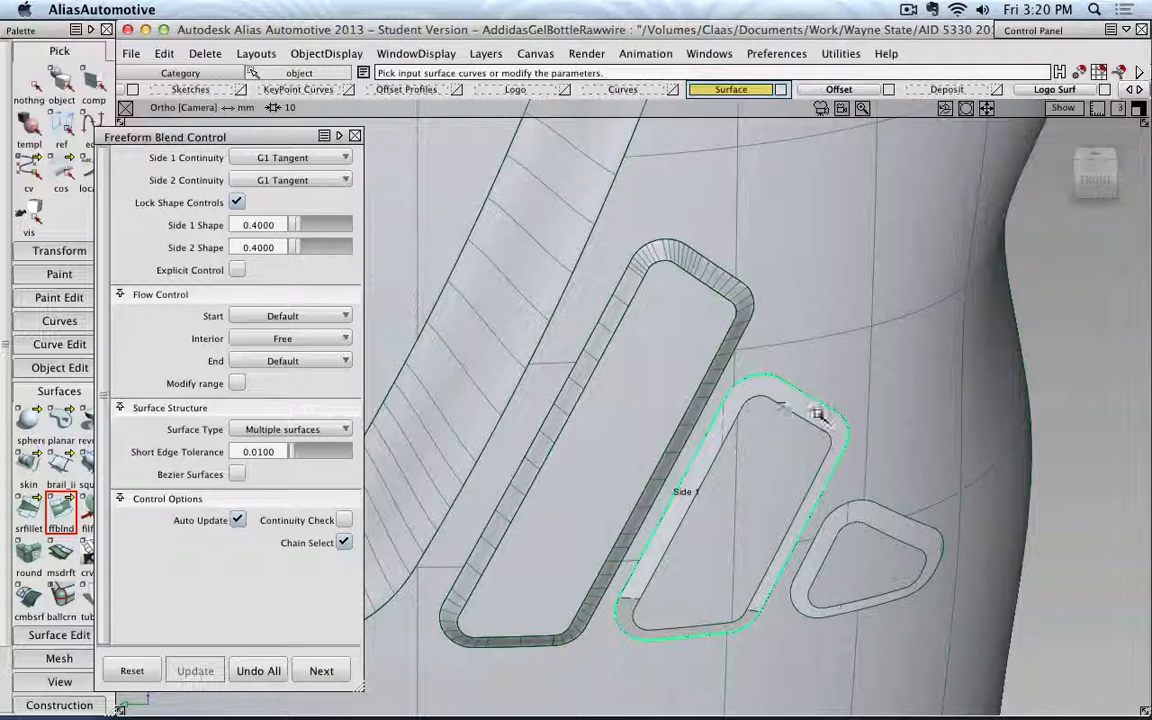
click(820, 414)
click(331, 678)
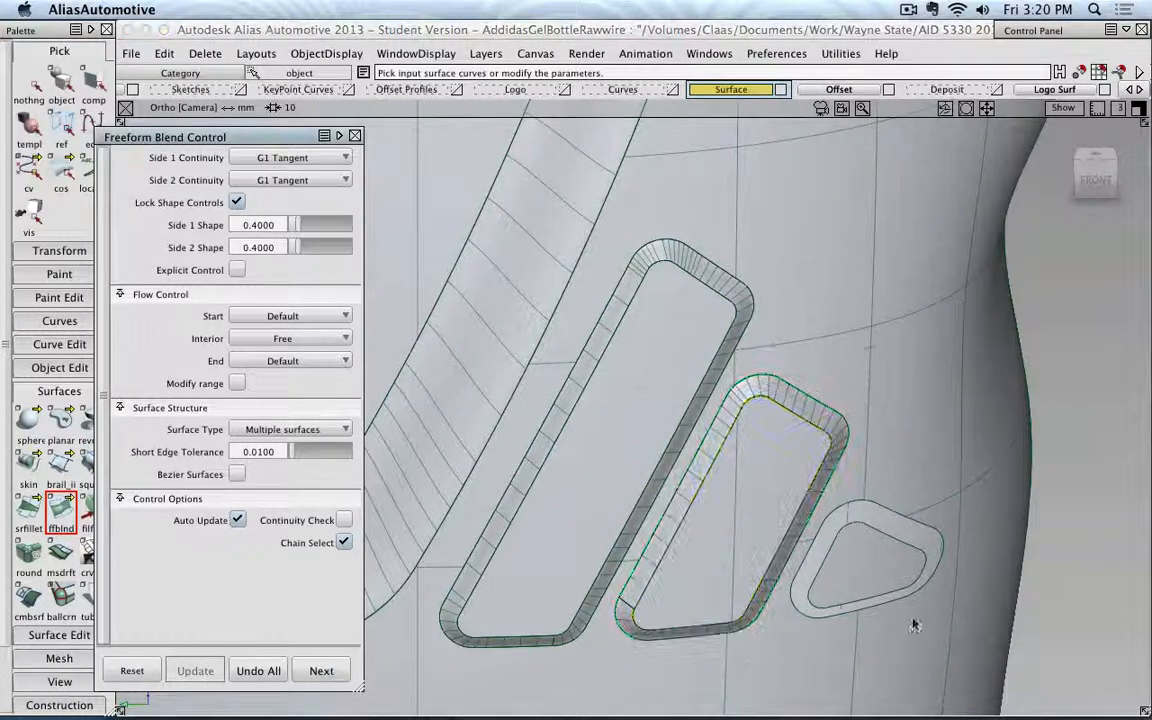
click(897, 538)
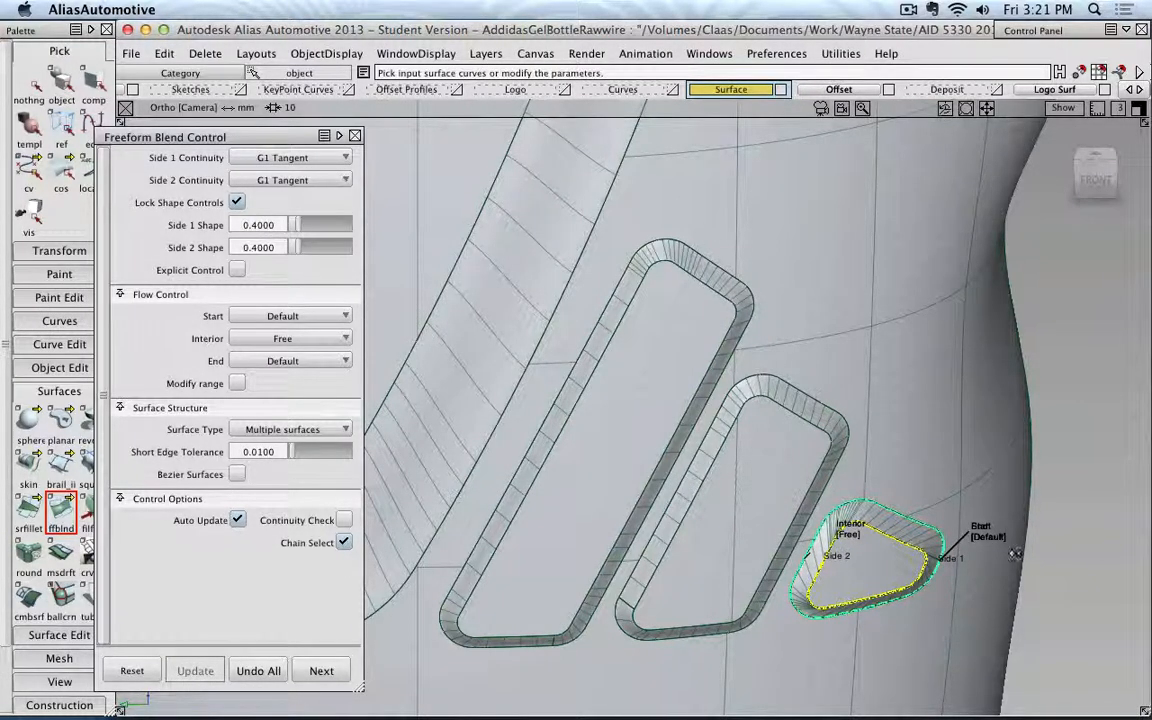
- Examine the smallest stripe's blend up close from the front and the side, with the surface lines hidden
alt+shift+drag(1015, 553, 841, 489)
scroll(842, 489, up, 5)
alt+shift+middle_drag(920, 518, 888, 490)
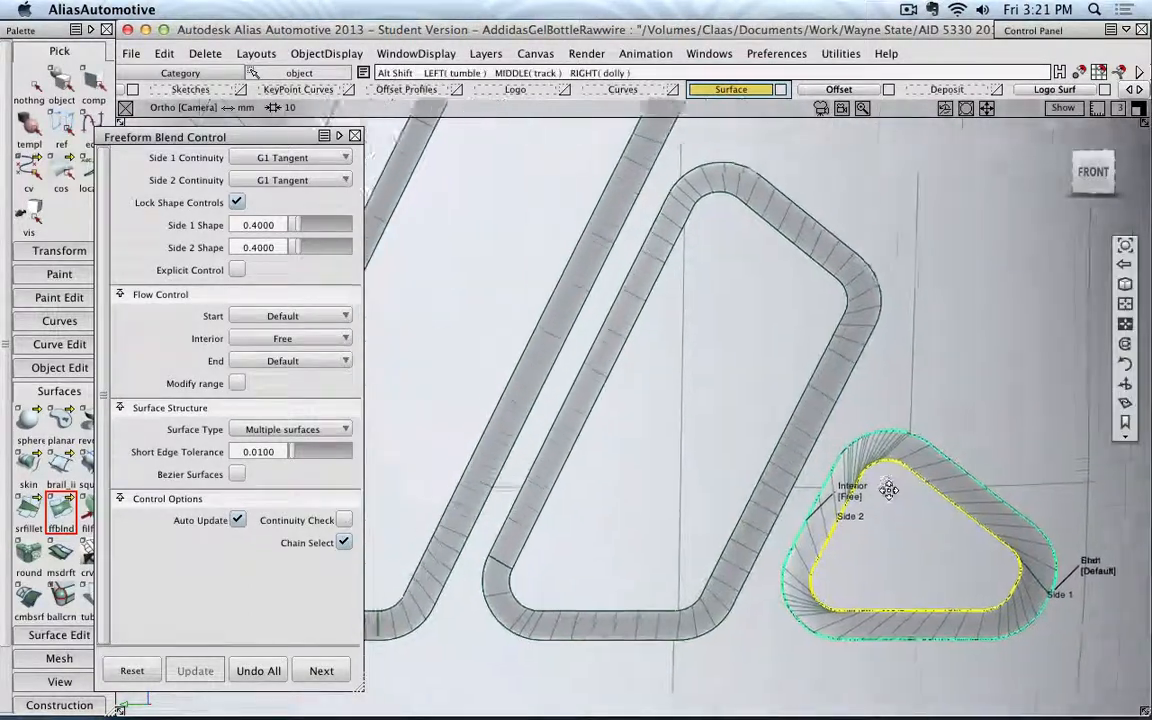
scroll(888, 490, up, 5)
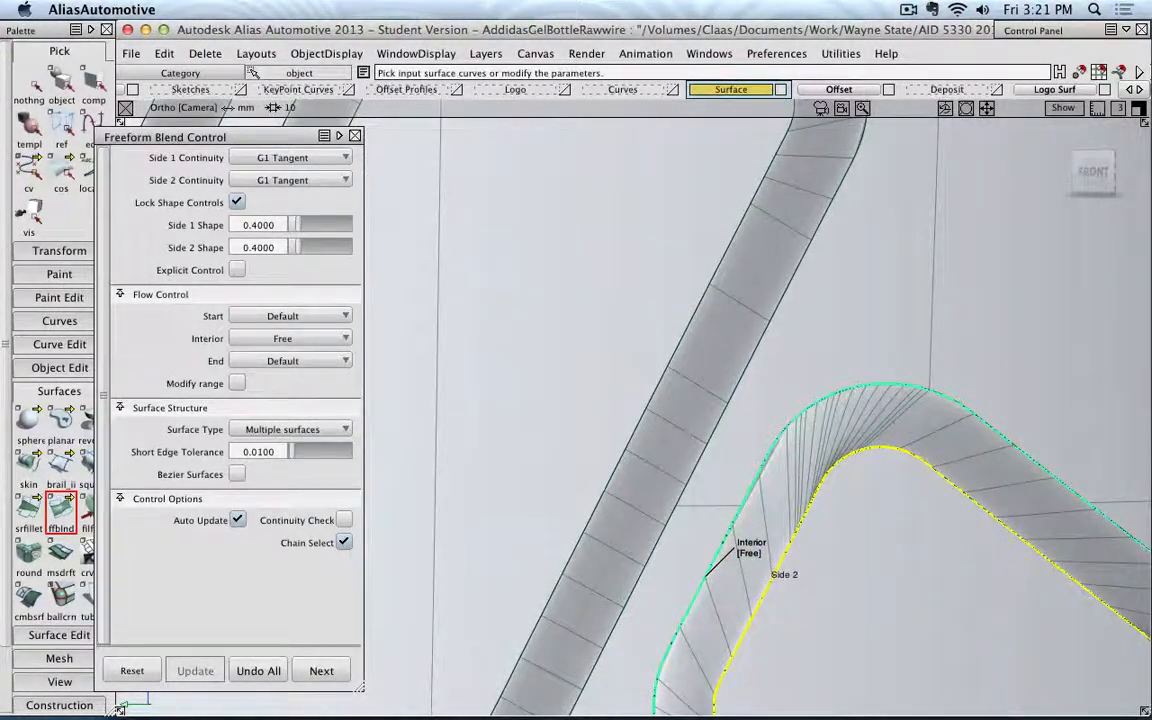
scroll(843, 441, down, 6)
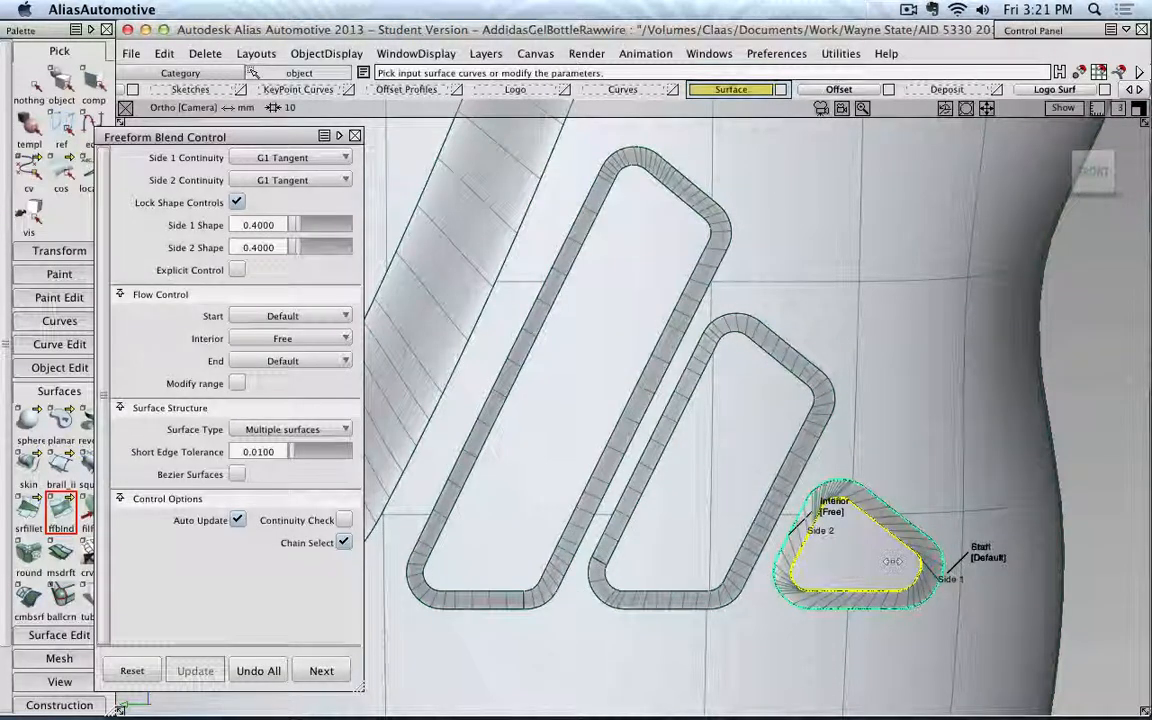
scroll(908, 481, up, 5)
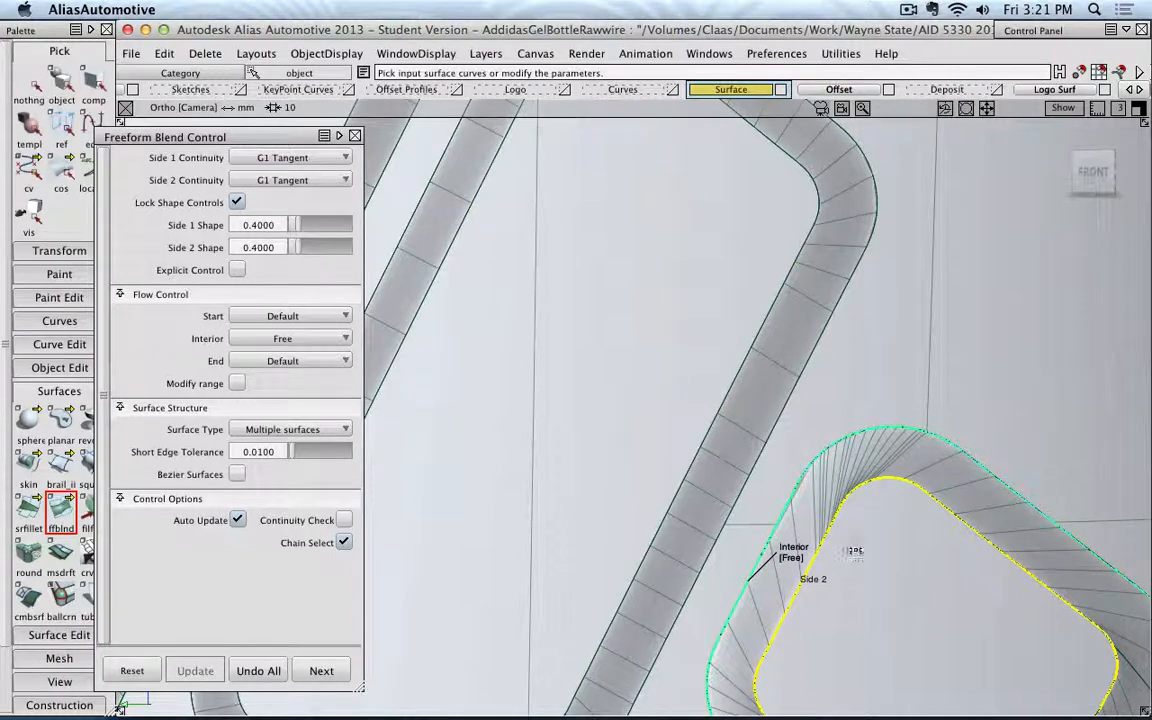
scroll(833, 501, down, 5)
alt+shift+drag(900, 450, 759, 489)
scroll(759, 489, down, 3)
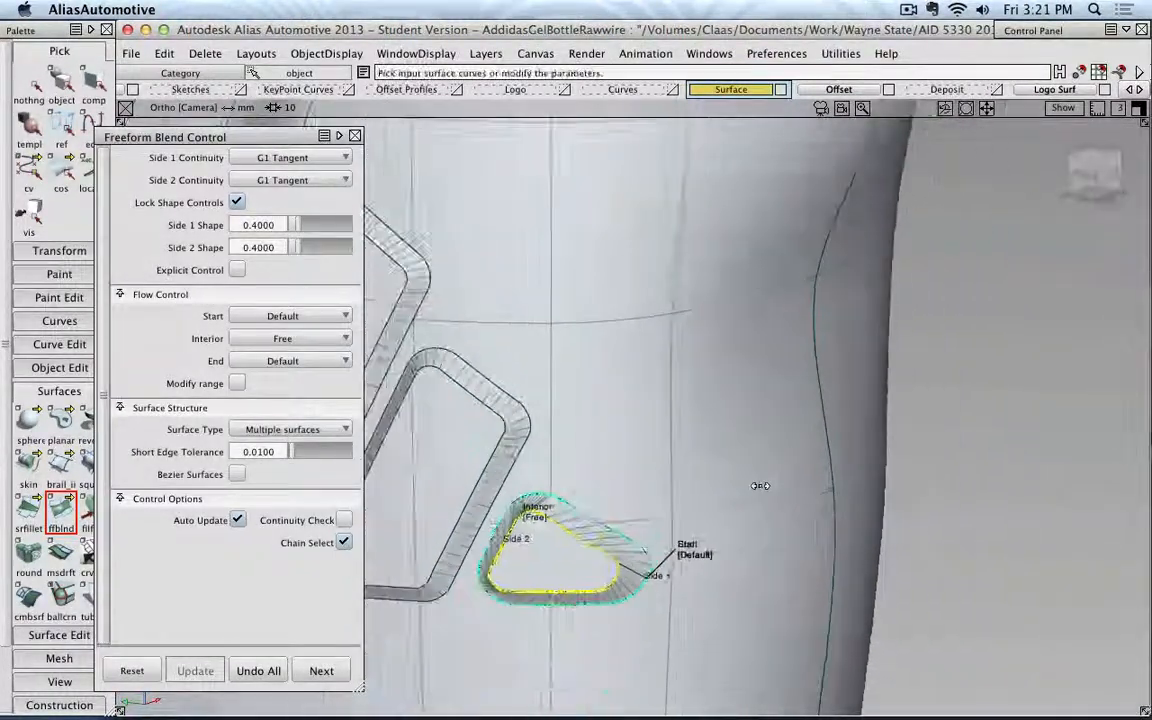
ctrl+shift+right_drag(759, 487, 800, 465)
alt+shift+drag(730, 503, 658, 442)
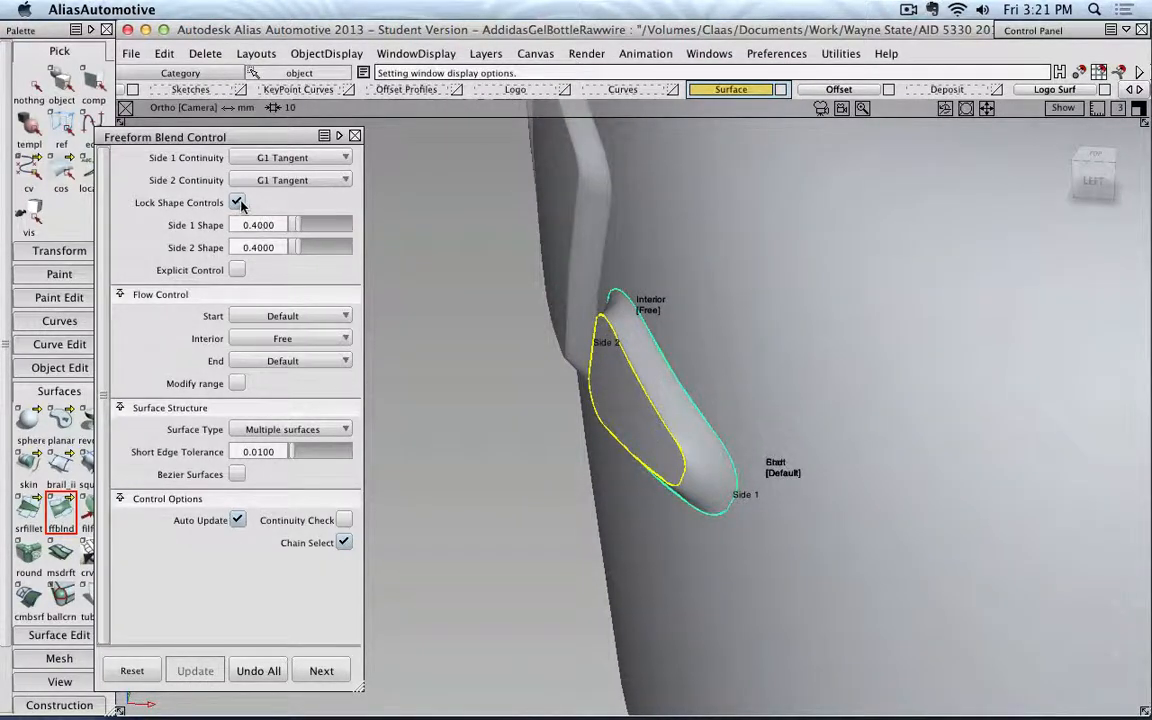
- Set both sides of the smallest stripe's blend to G0 Position, acknowledging the maximum spans warnings
click(284, 181)
click(288, 196)
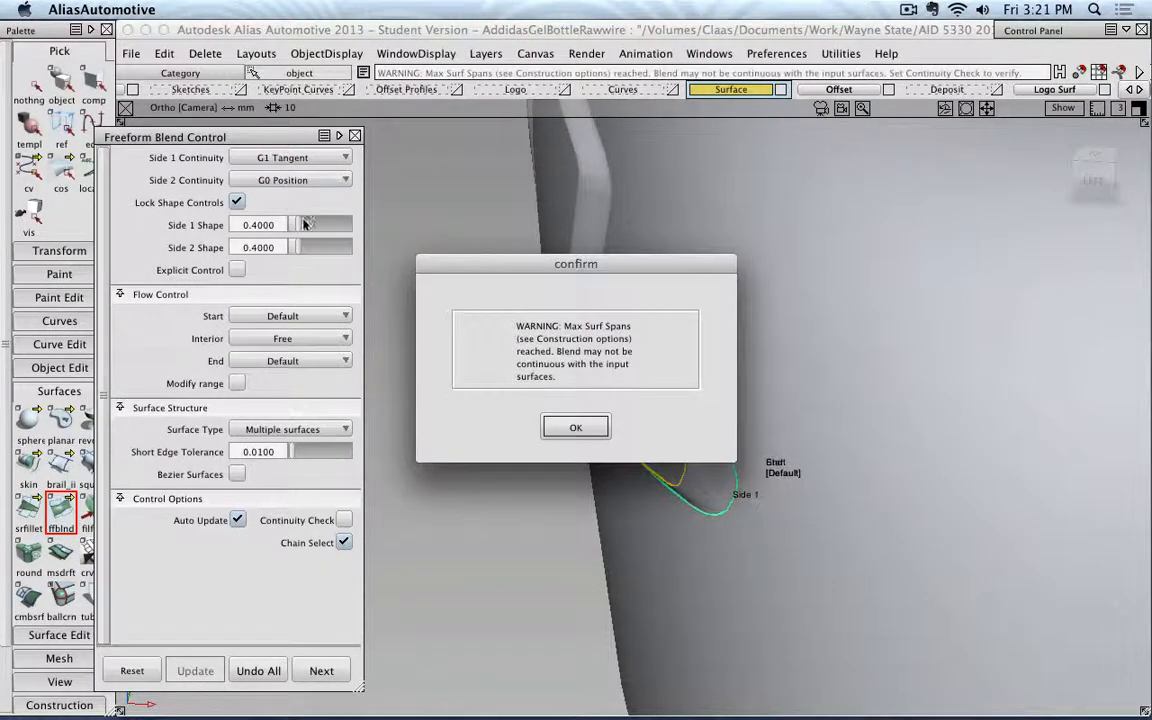
click(578, 425)
click(283, 158)
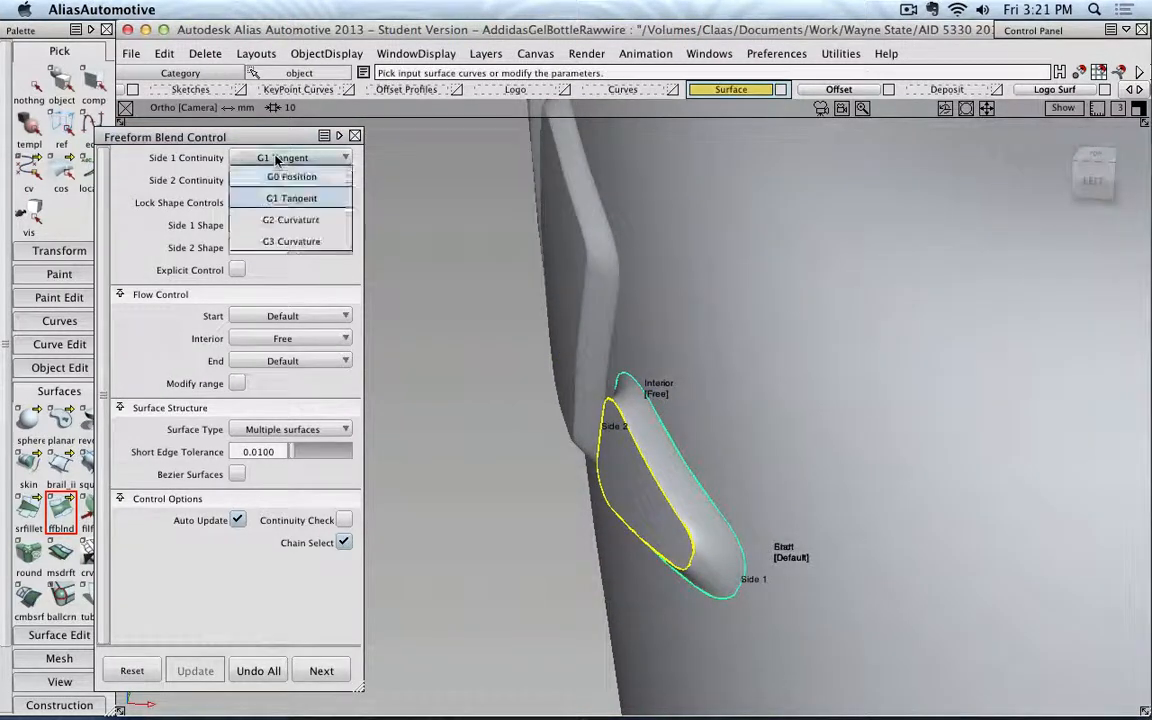
click(282, 180)
click(576, 428)
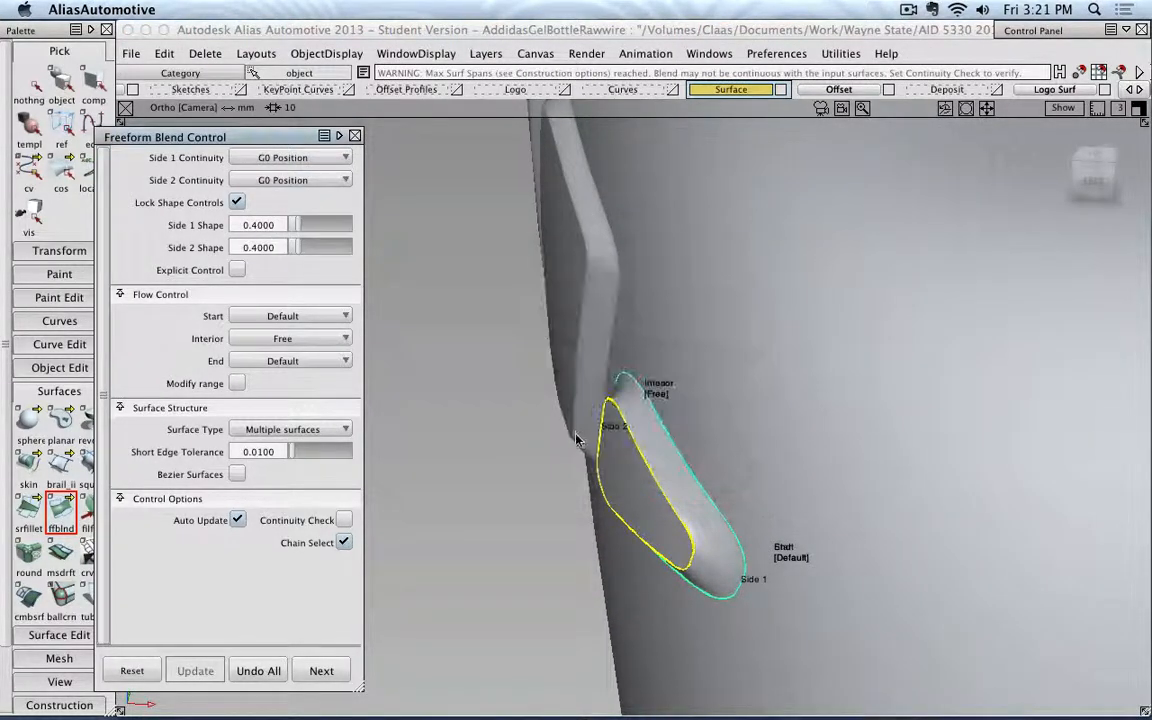
scroll(550, 352, up, 5)
scroll(653, 396, down, 5)
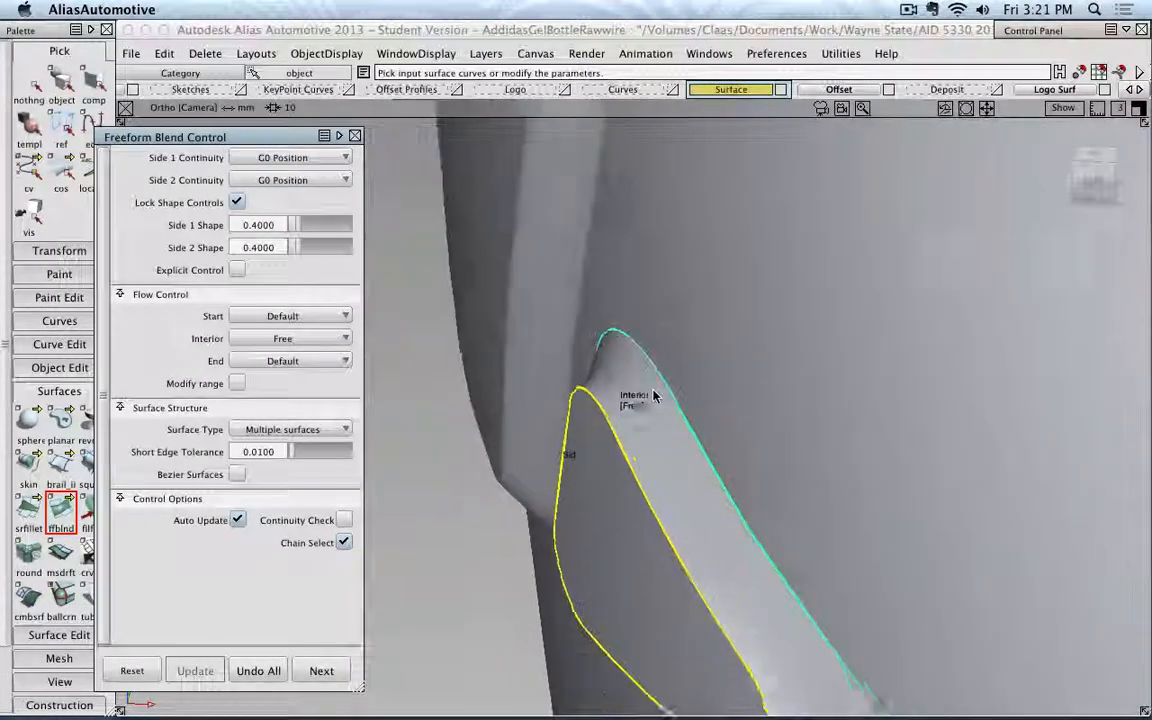
- Undo the smallest stripe's blend entirely, close its control window and show the model's surface lines again
click(284, 670)
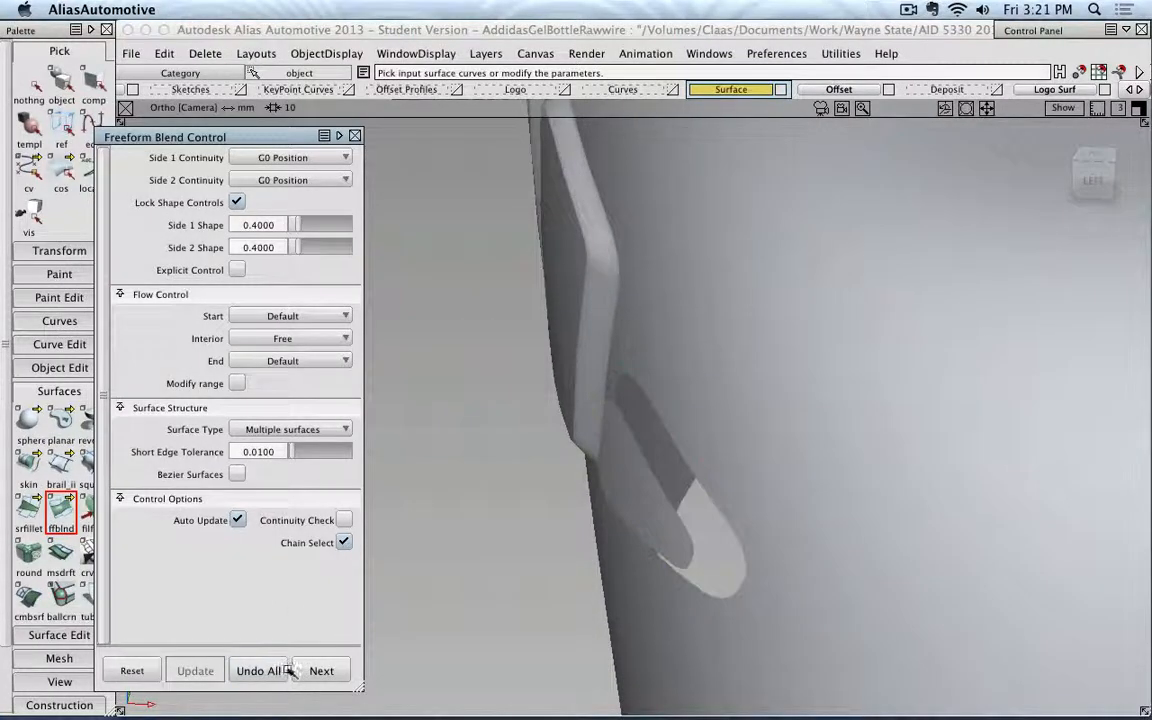
click(354, 135)
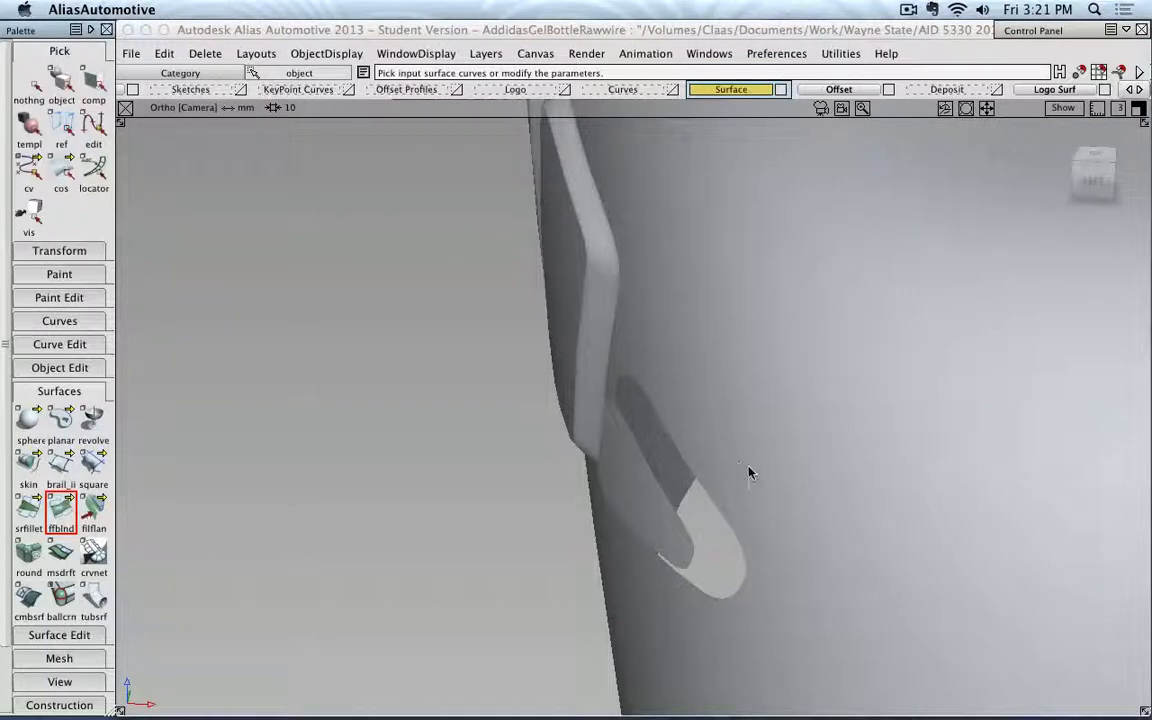
ctrl+shift+drag(445, 473, 726, 479)
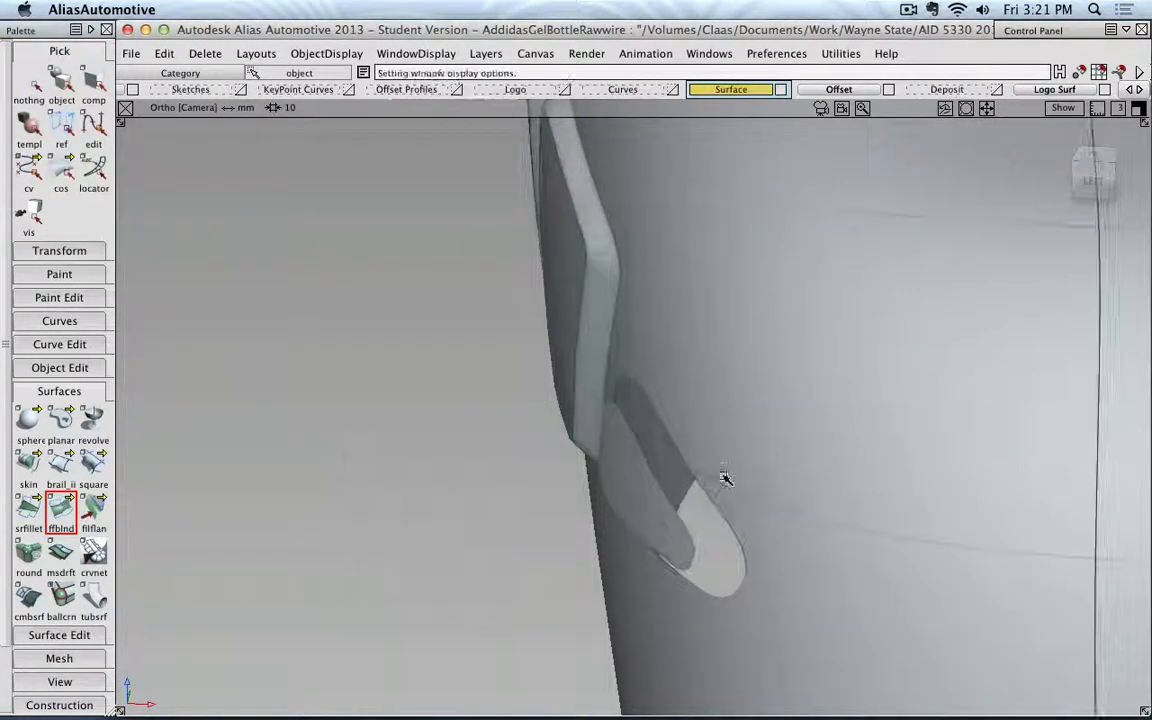
- Rebuild the smallest stripe's G0 Position blend from the raised patch edge to the body opening's trim edge, acknowledging the spans warning
click(706, 547)
click(725, 520)
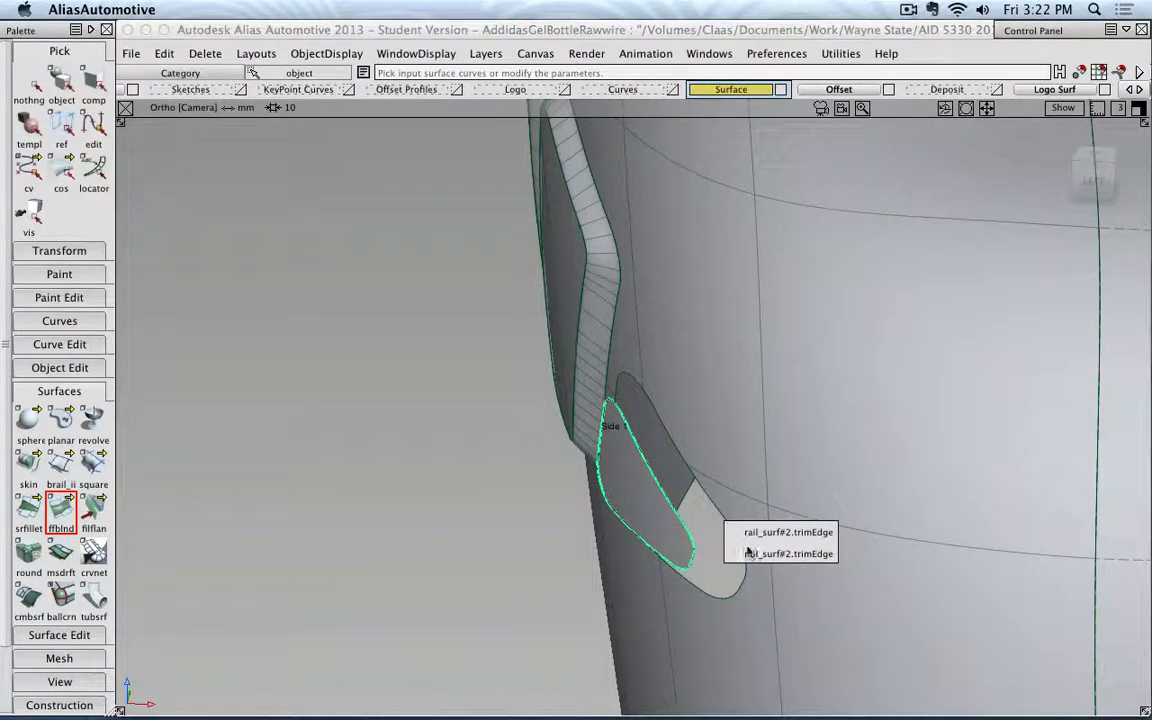
click(770, 553)
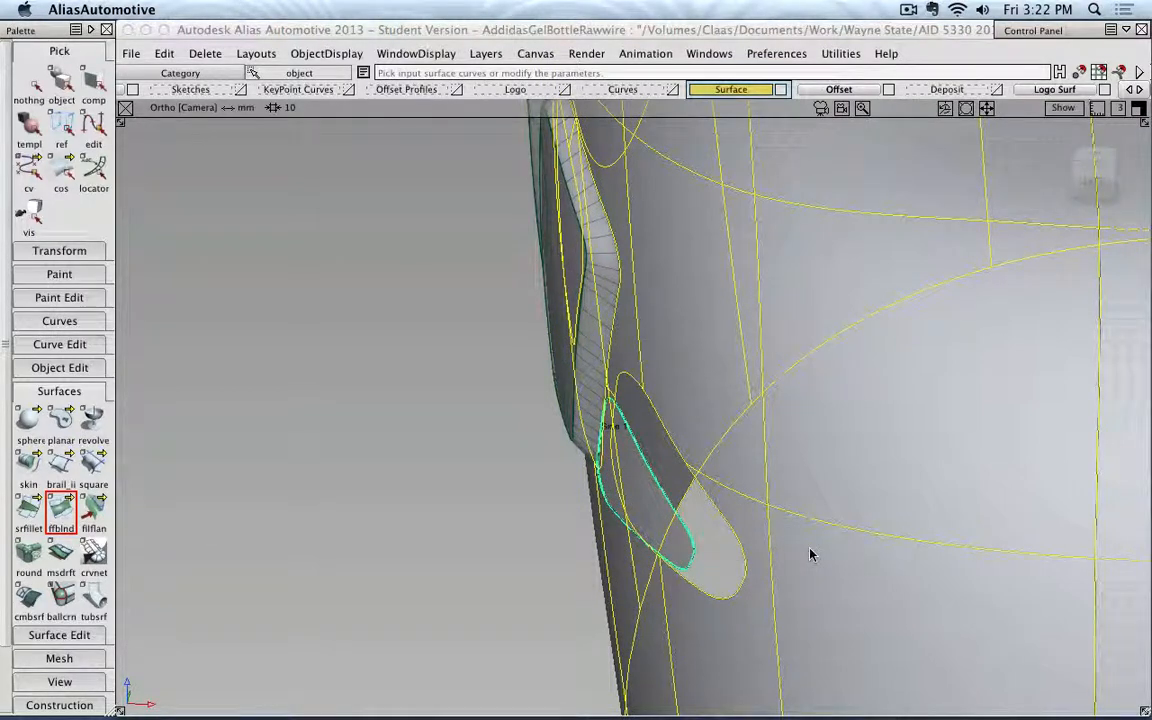
click(600, 404)
click(576, 427)
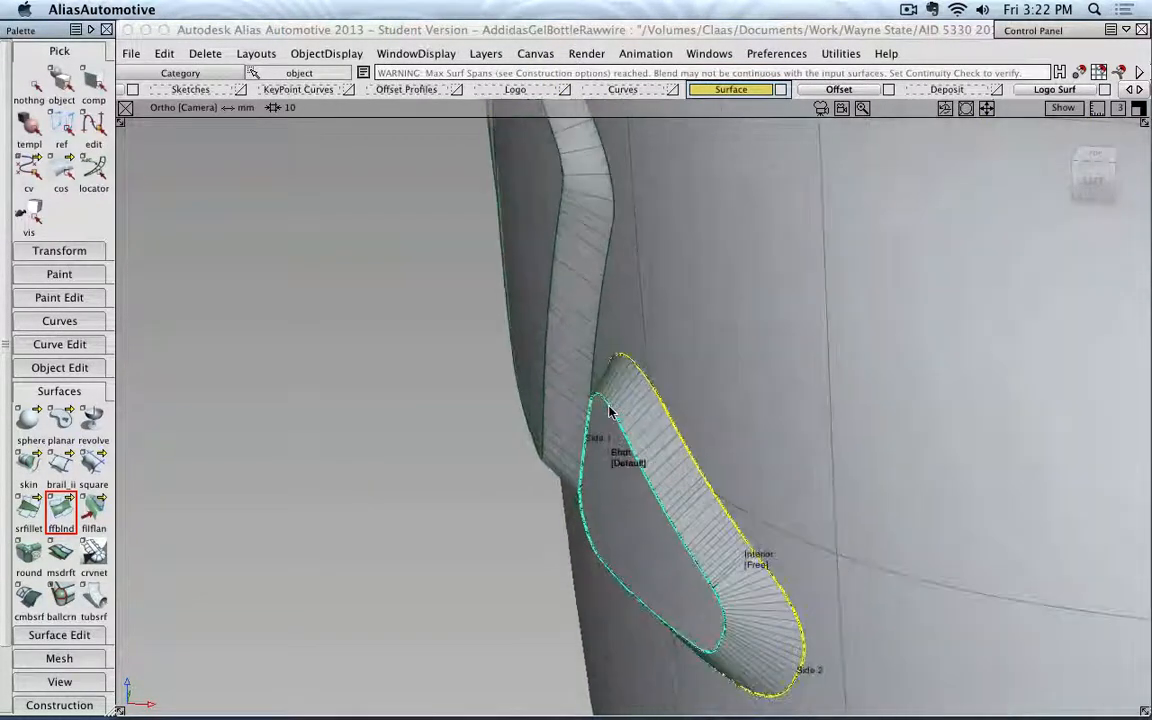
- Leave the blend tool for object picking and compare the smallest stripe's rebuilt blend with the other two stripes from several angles
mouse_move(610, 412)
alt+shift+mouse_down()
mouse_move(375, 419)
mouse_move(433, 397)
alt+shift+mouse_up()
click(29, 510)
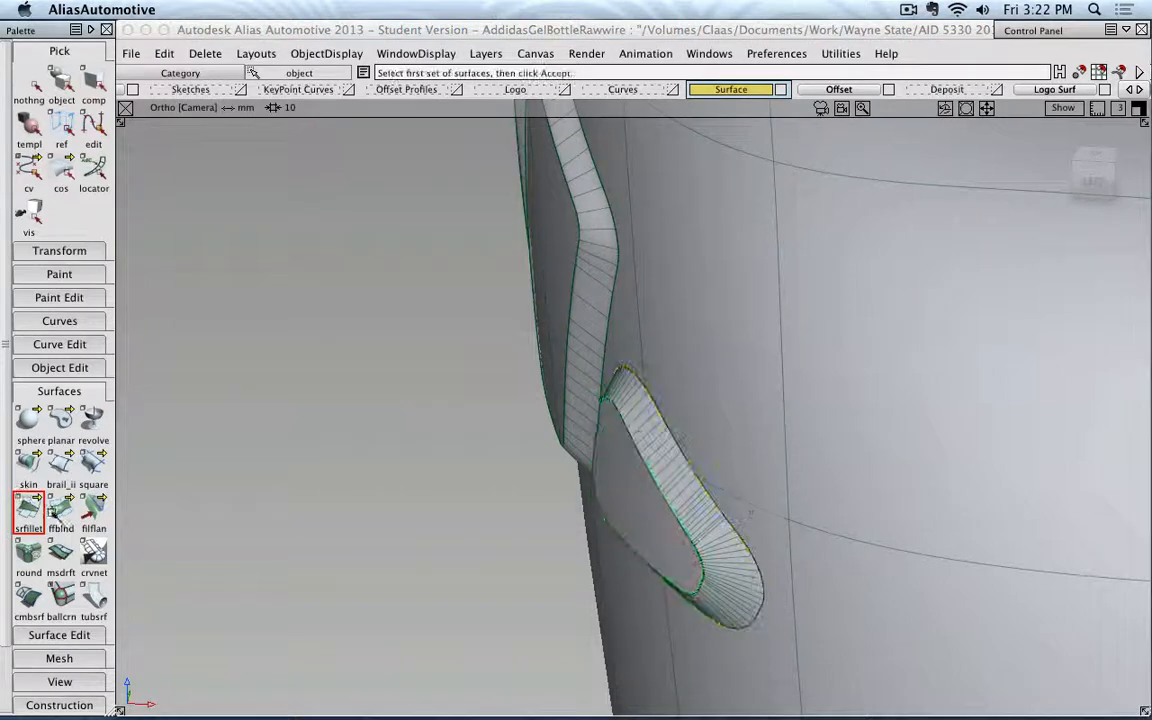
click(61, 83)
alt+shift+drag(626, 541, 524, 655)
alt+shift+middle_drag(524, 655, 512, 667)
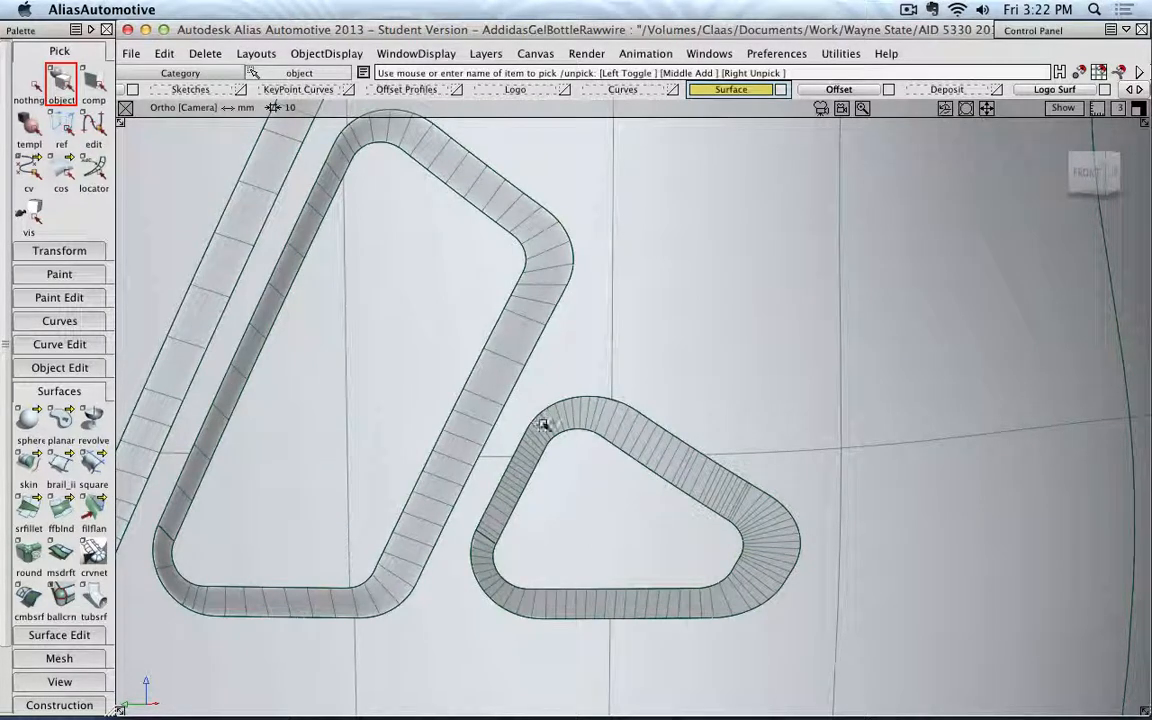
scroll(689, 509, down, 5)
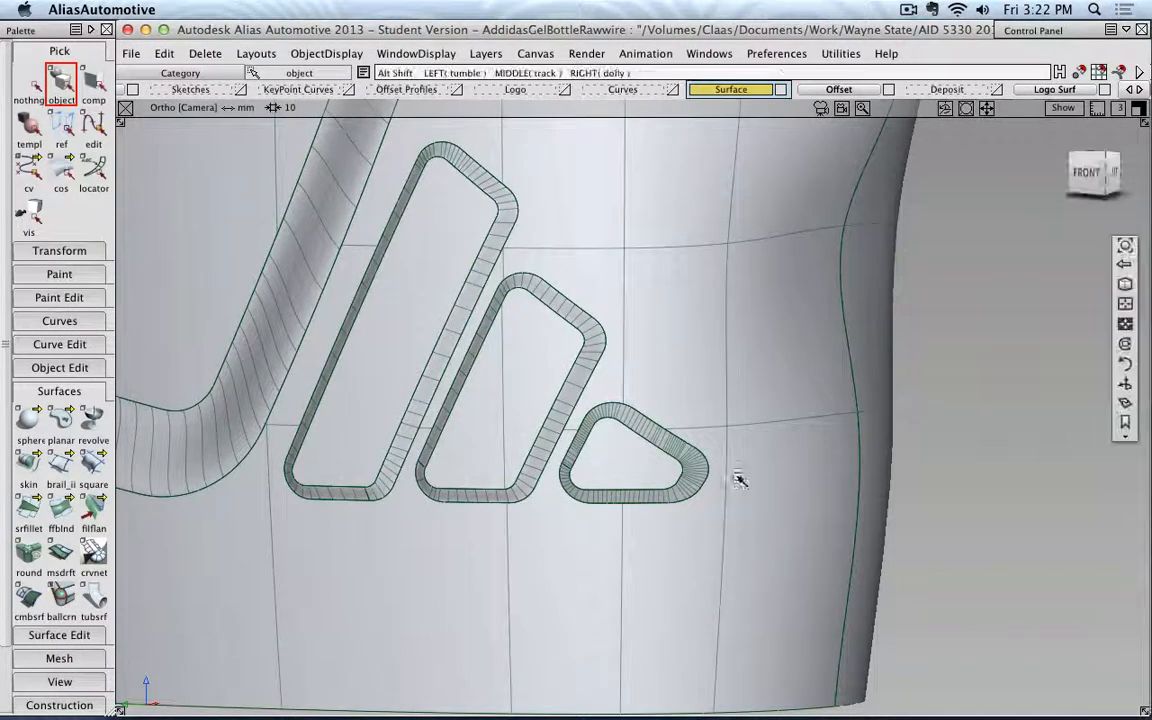
alt+shift+drag(741, 478, 613, 460)
alt+shift+right_drag(613, 460, 910, 490)
alt+shift+middle_drag(910, 490, 689, 468)
alt+shift+drag(689, 468, 764, 429)
alt+shift+middle_drag(764, 429, 844, 456)
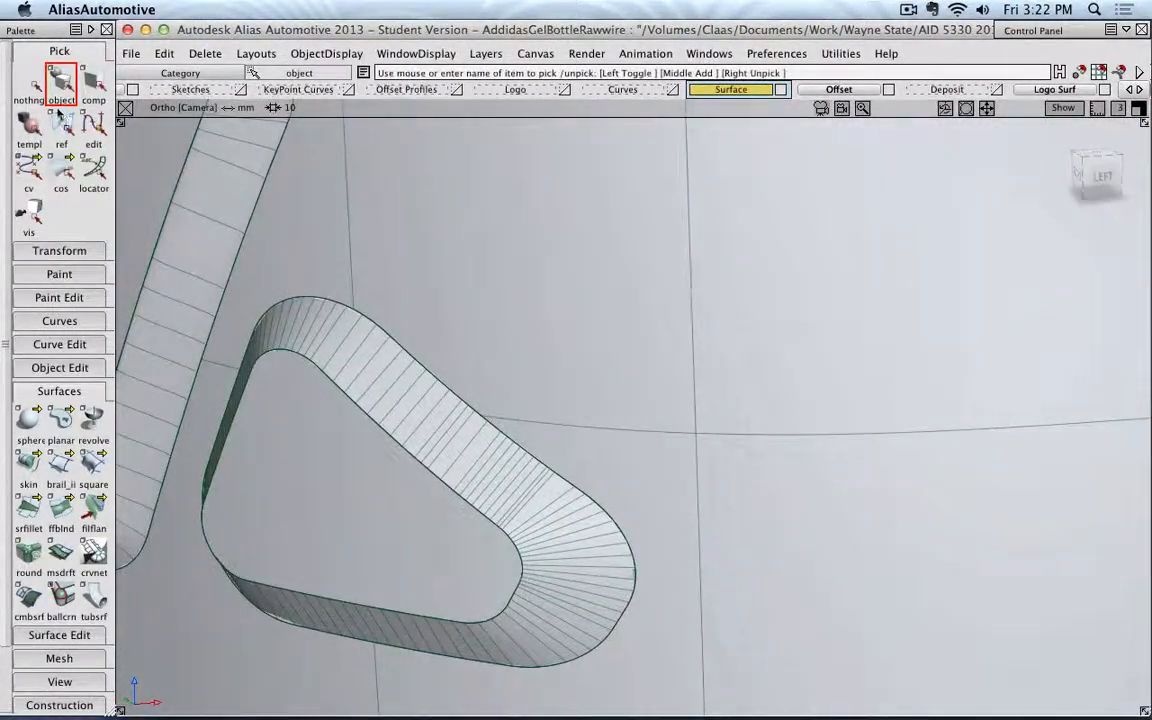
- Reopen the smallest stripe's Freeform Blend for editing and move its control window clear of the stripe
click(355, 347)
click(355, 347)
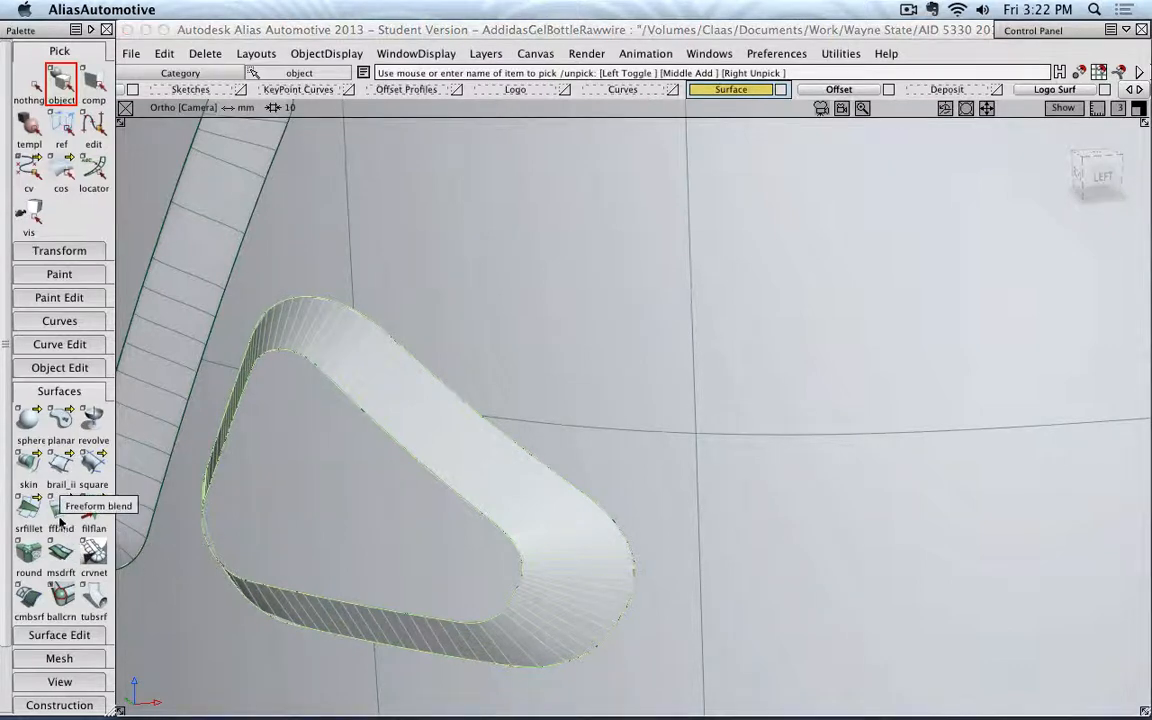
click(58, 522)
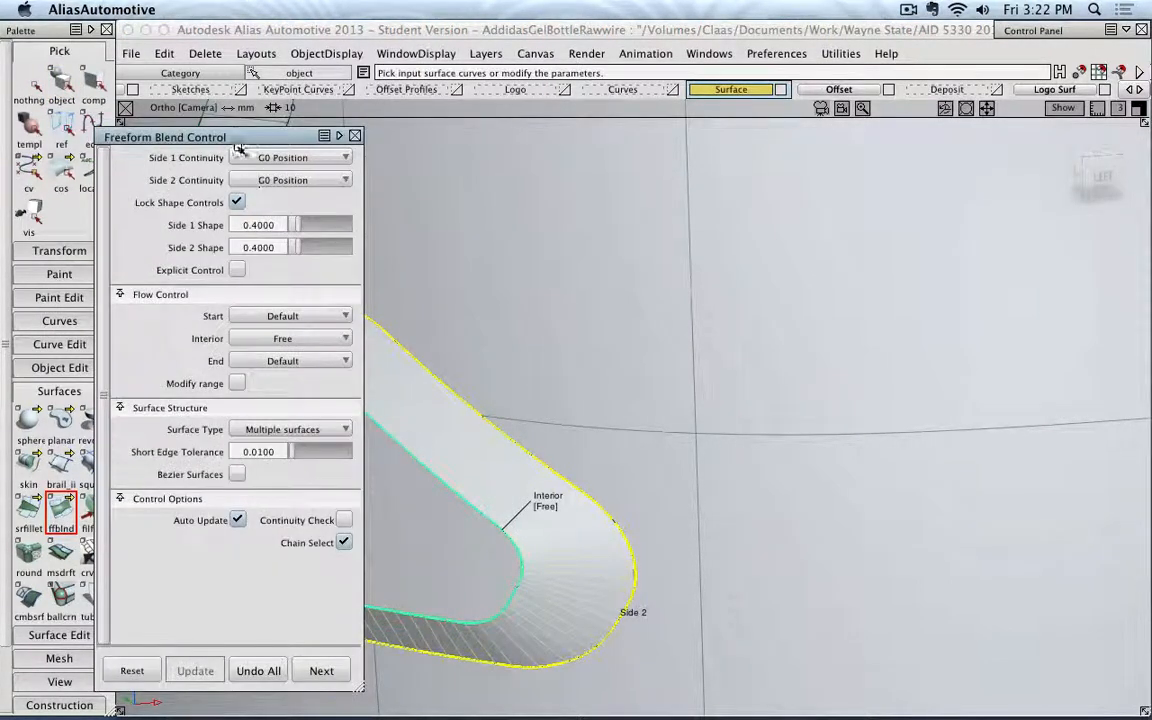
drag(215, 127, 886, 133)
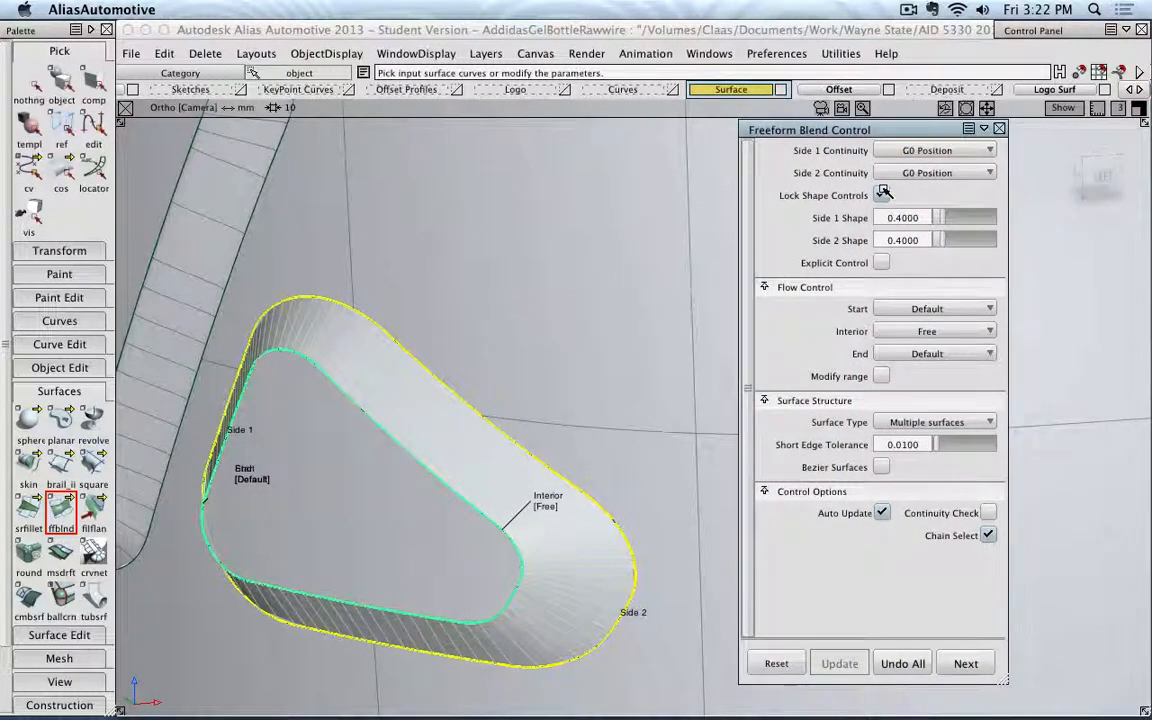
- Set both sides of the smallest stripe's blend to G1 Tangent, acknowledging the maximum spans warning
click(928, 150)
click(935, 172)
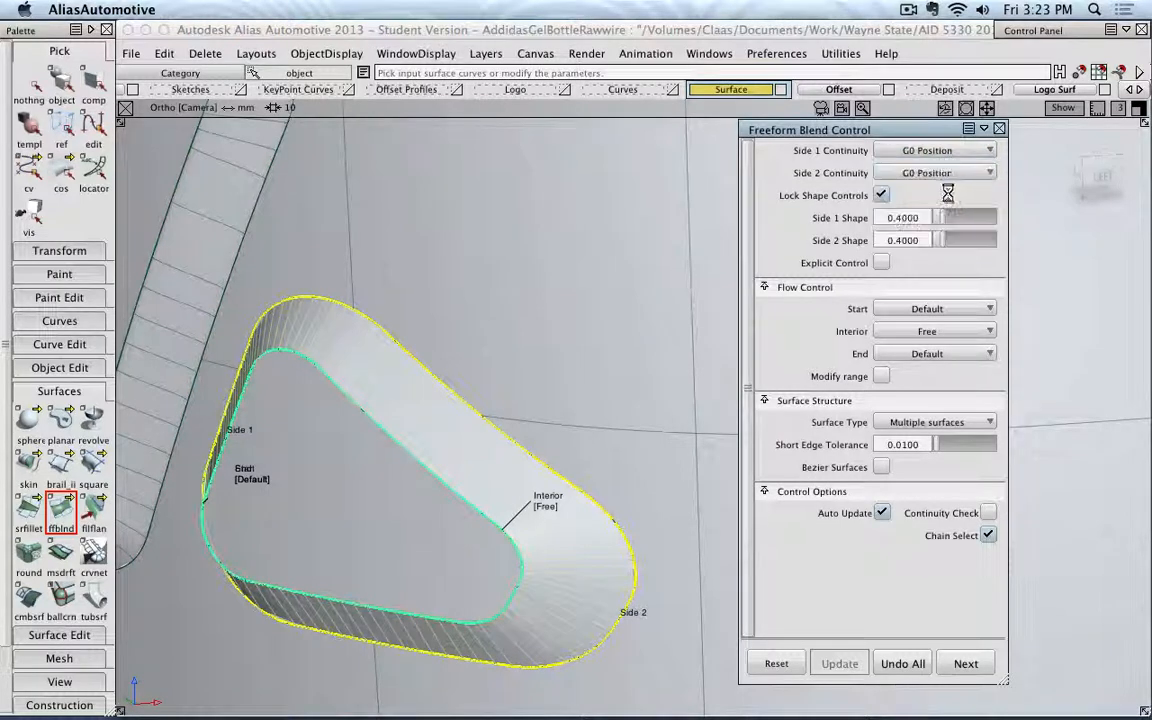
click(576, 427)
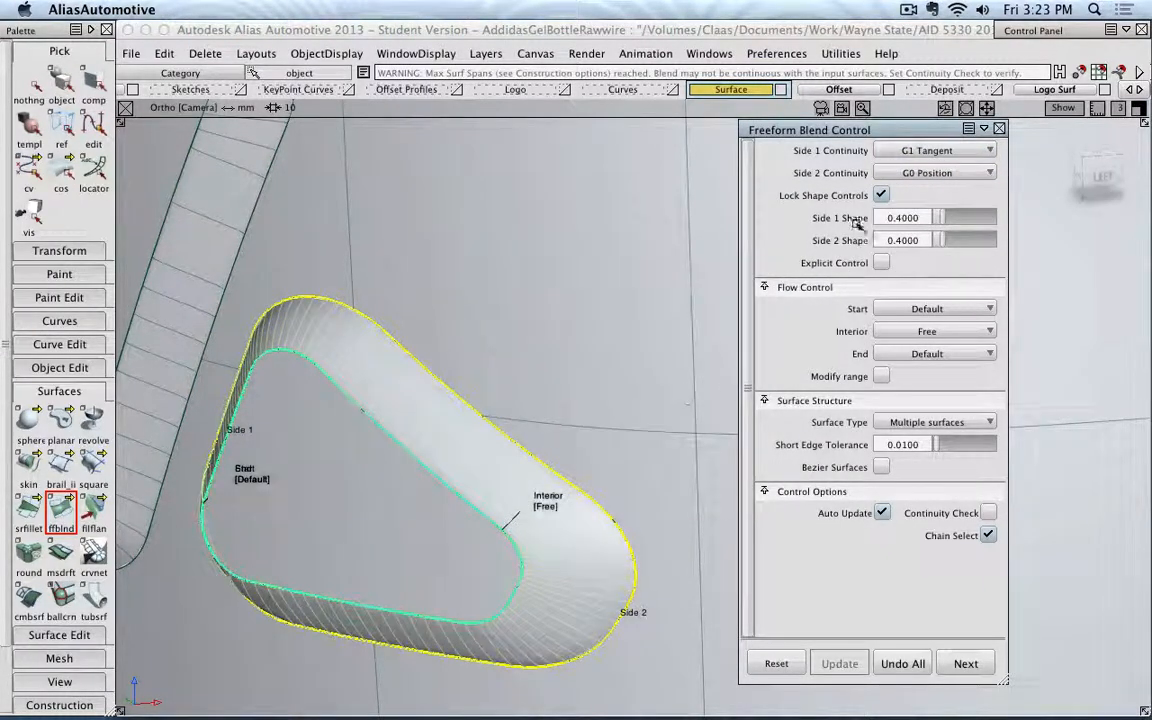
click(900, 173)
click(936, 213)
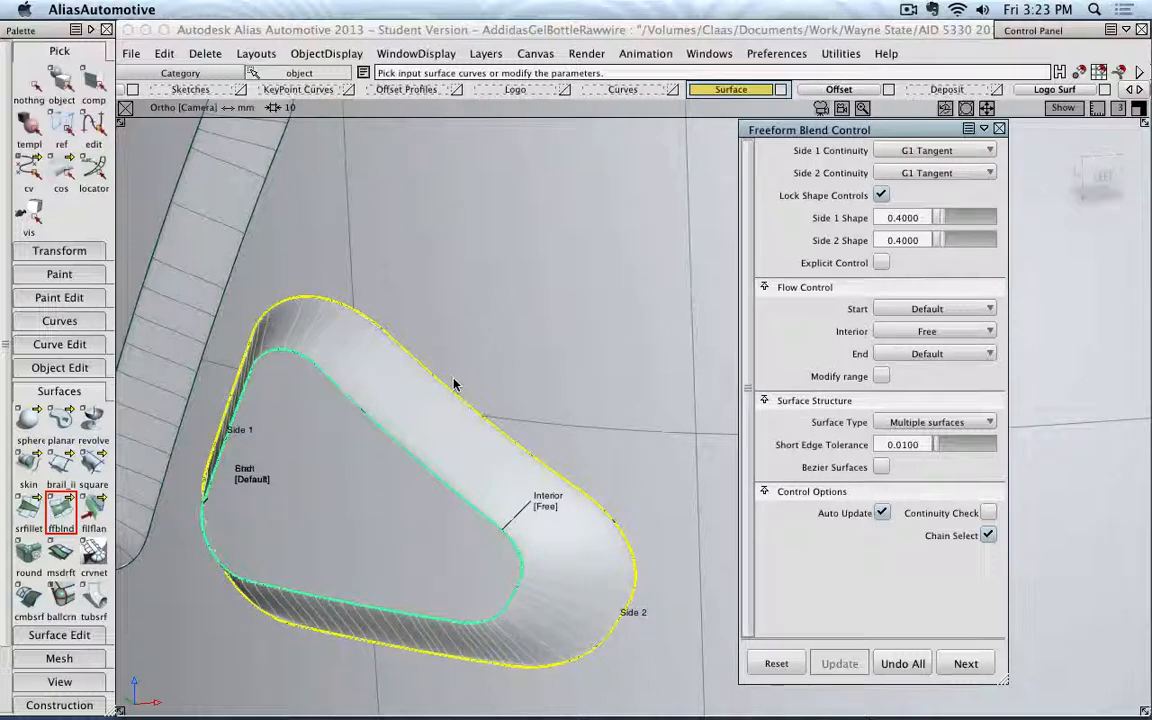
- Set both sides of the smallest stripe's blend to G2 Curvature, accept it and close the blend controls
scroll(455, 385, down, 3)
scroll(455, 385, up, 1)
click(925, 175)
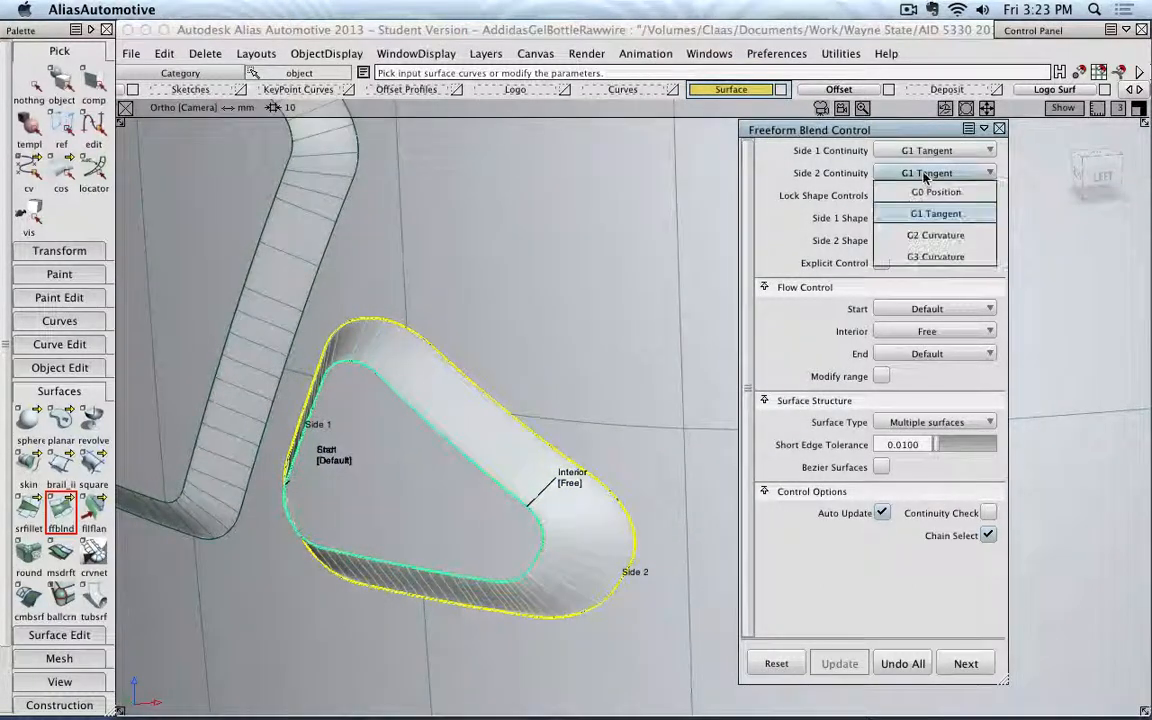
click(935, 235)
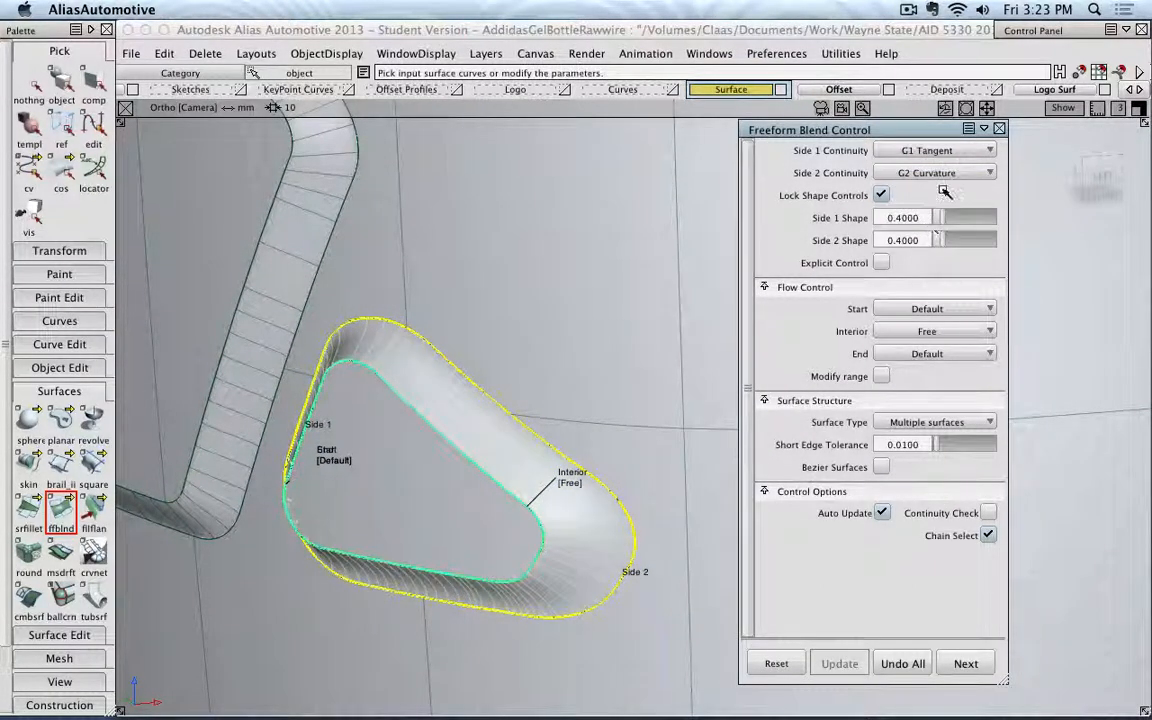
scroll(531, 294, down, 2)
scroll(531, 294, up, 3)
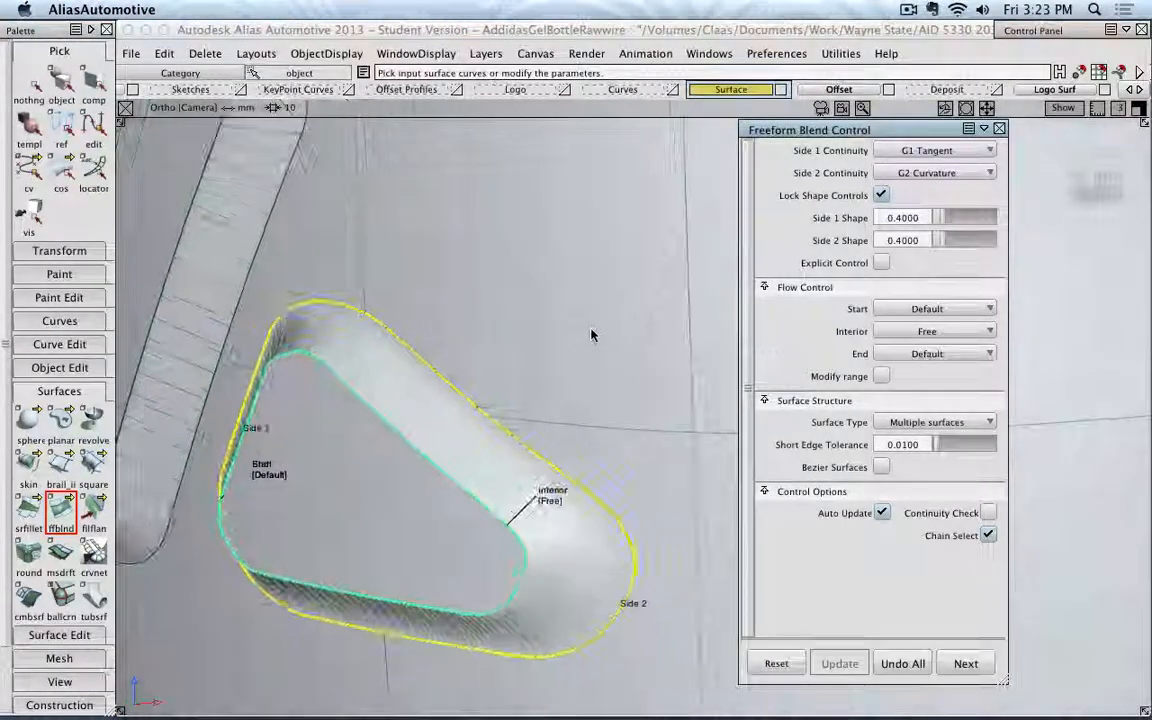
click(905, 150)
click(925, 211)
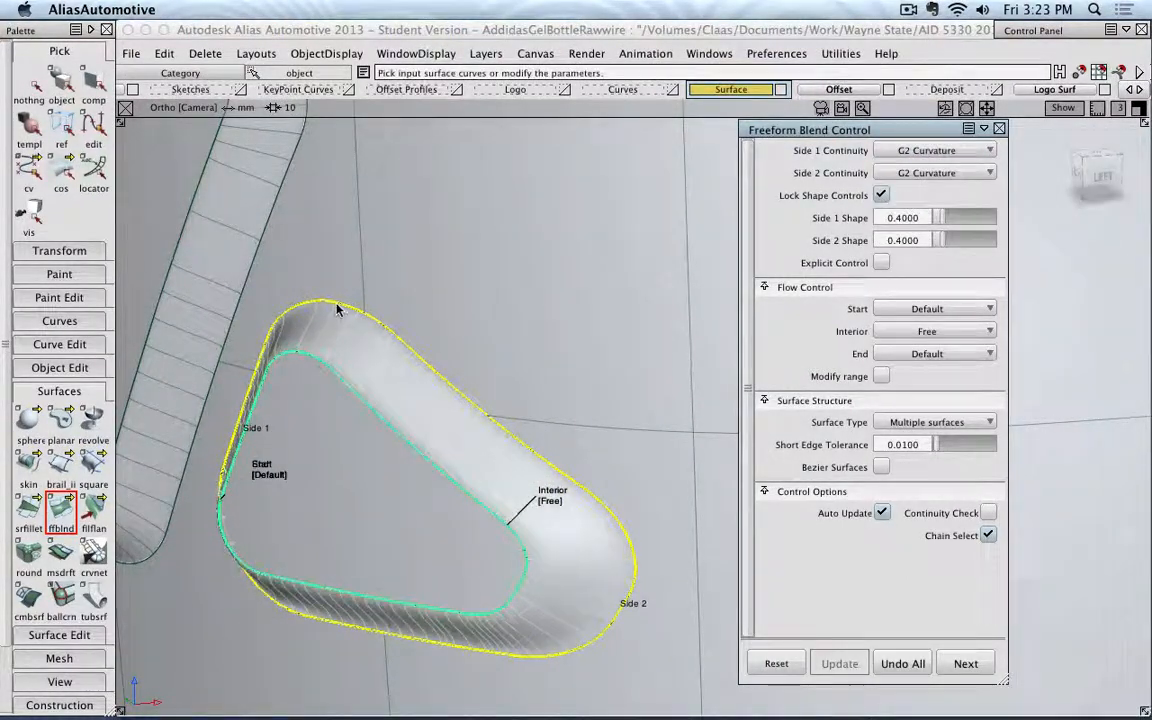
click(965, 664)
scroll(605, 275, down, 2)
alt+shift+middle_drag(512, 251, 668, 458)
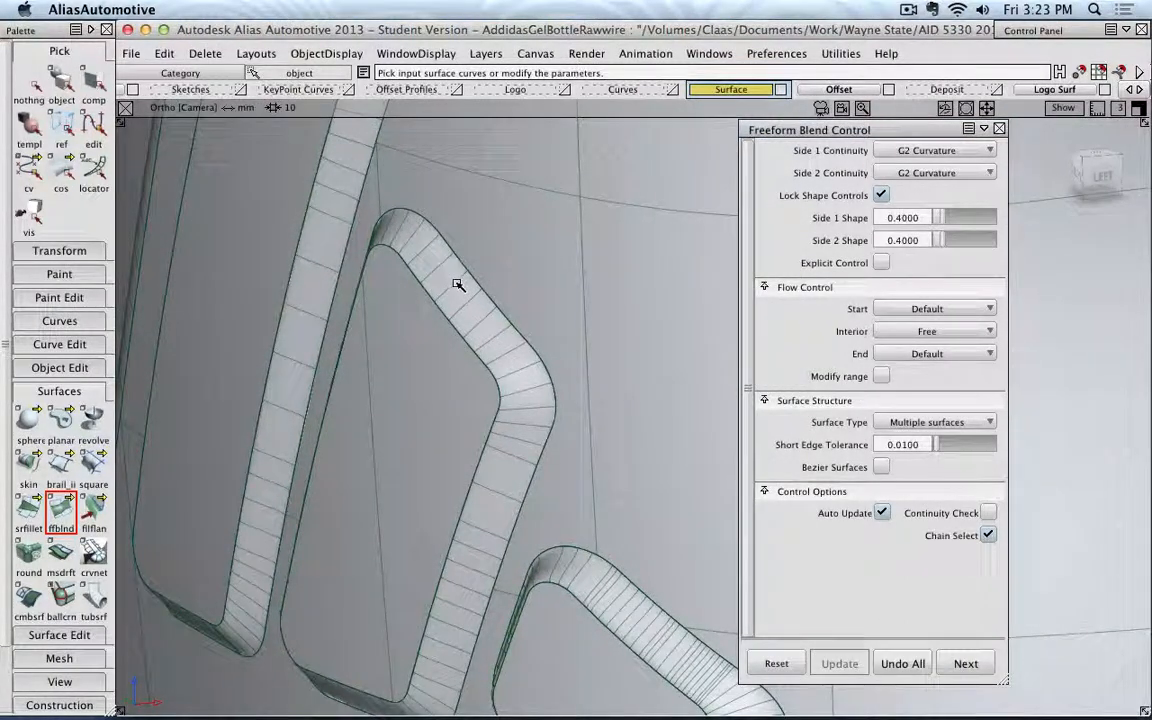
click(999, 129)
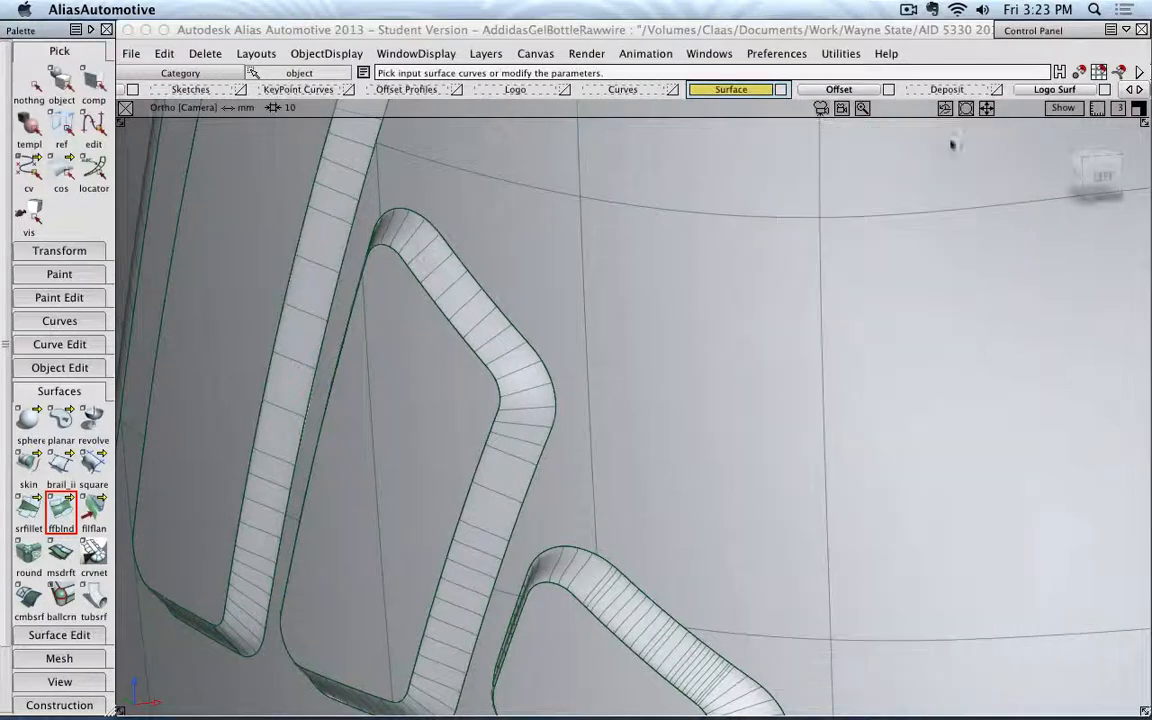
- Set both sides of the middle stripe's Freeform Blend to G2 Curvature, close the blend controls and deselect the blend
click(61, 84)
click(428, 253)
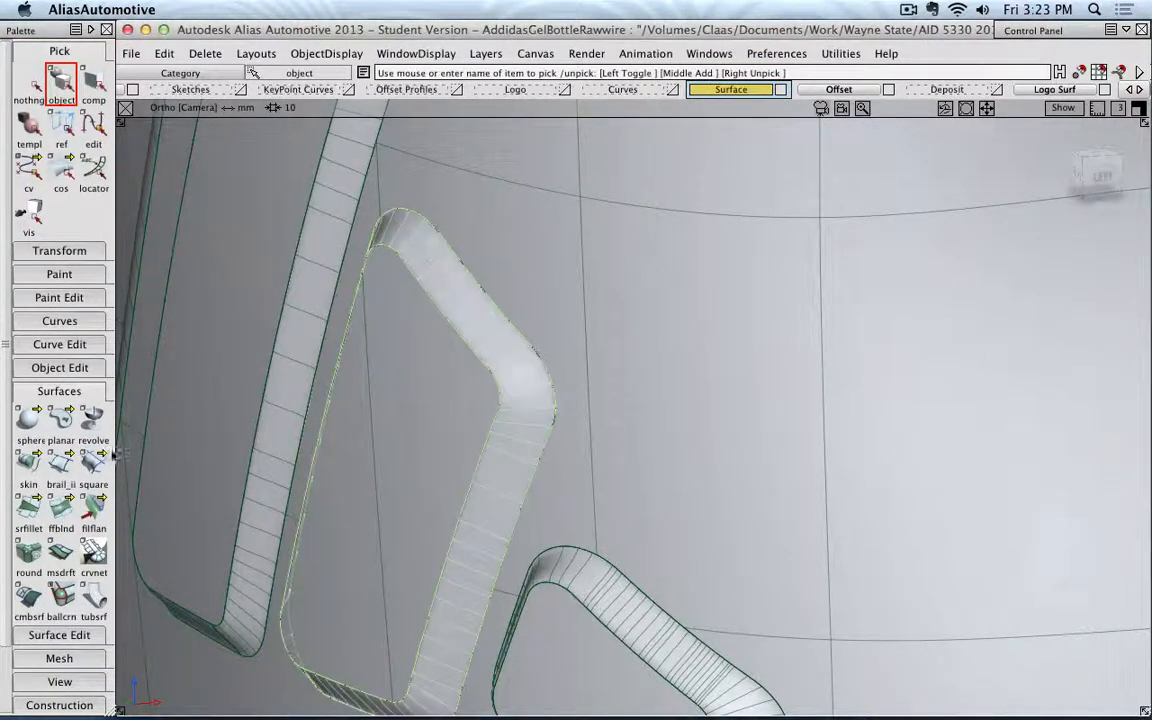
double_click(61, 510)
click(966, 151)
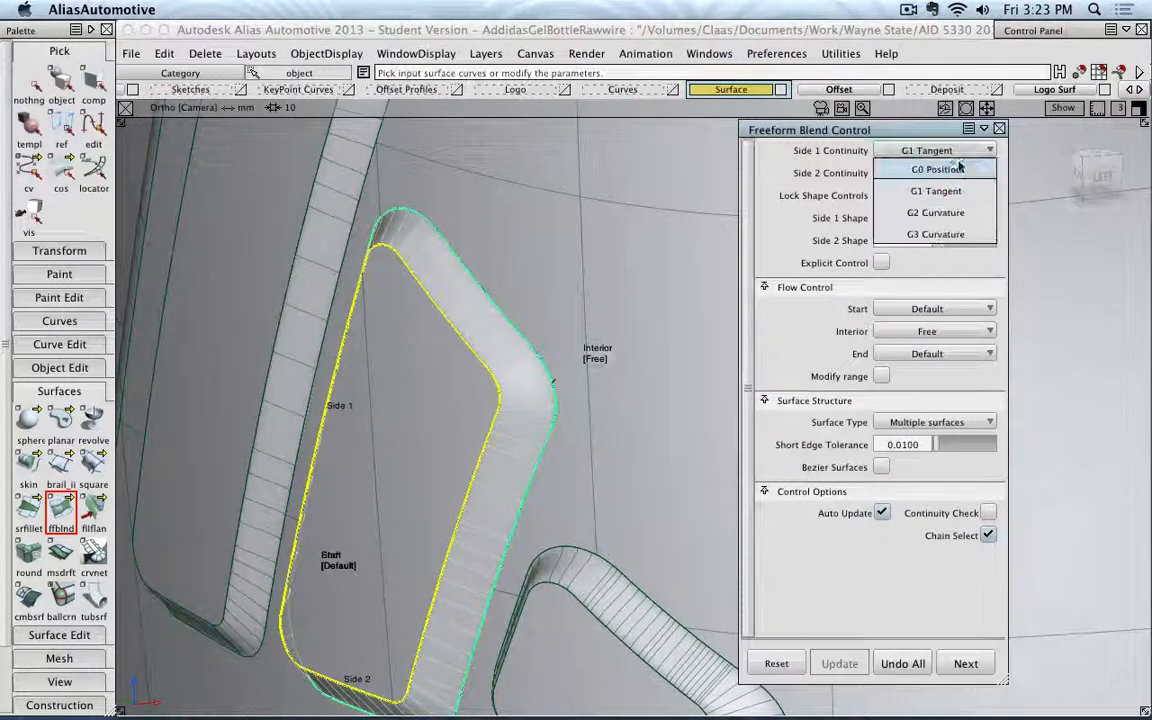
click(957, 211)
click(945, 173)
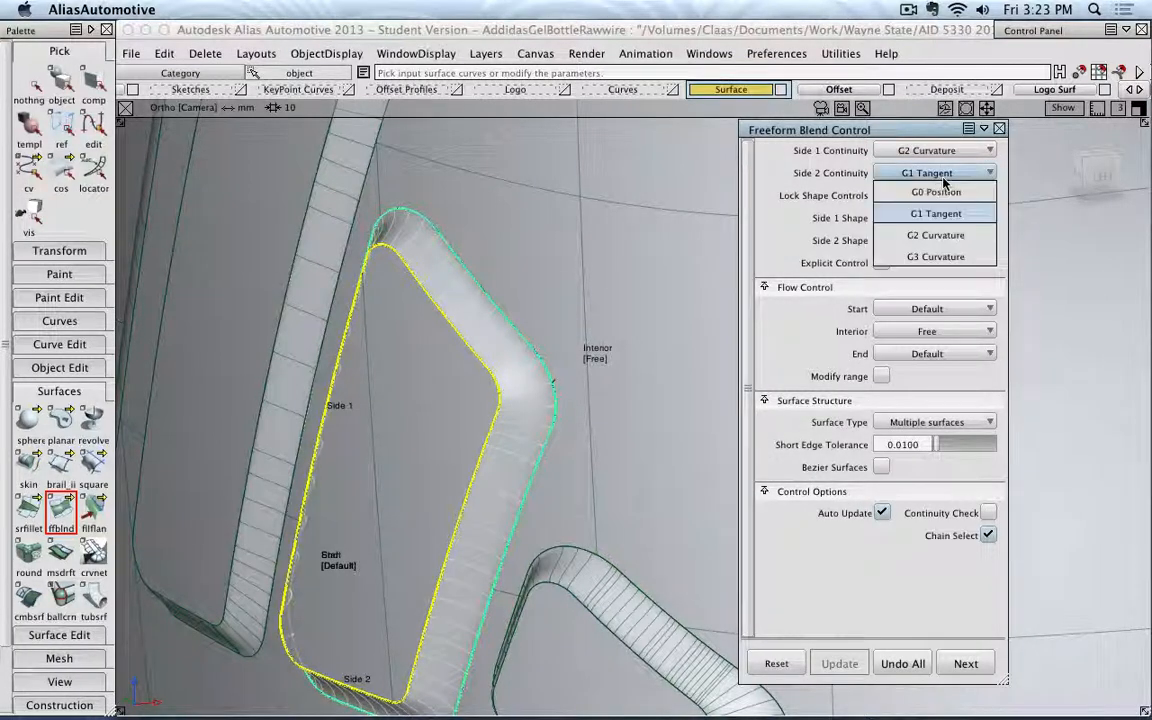
click(945, 237)
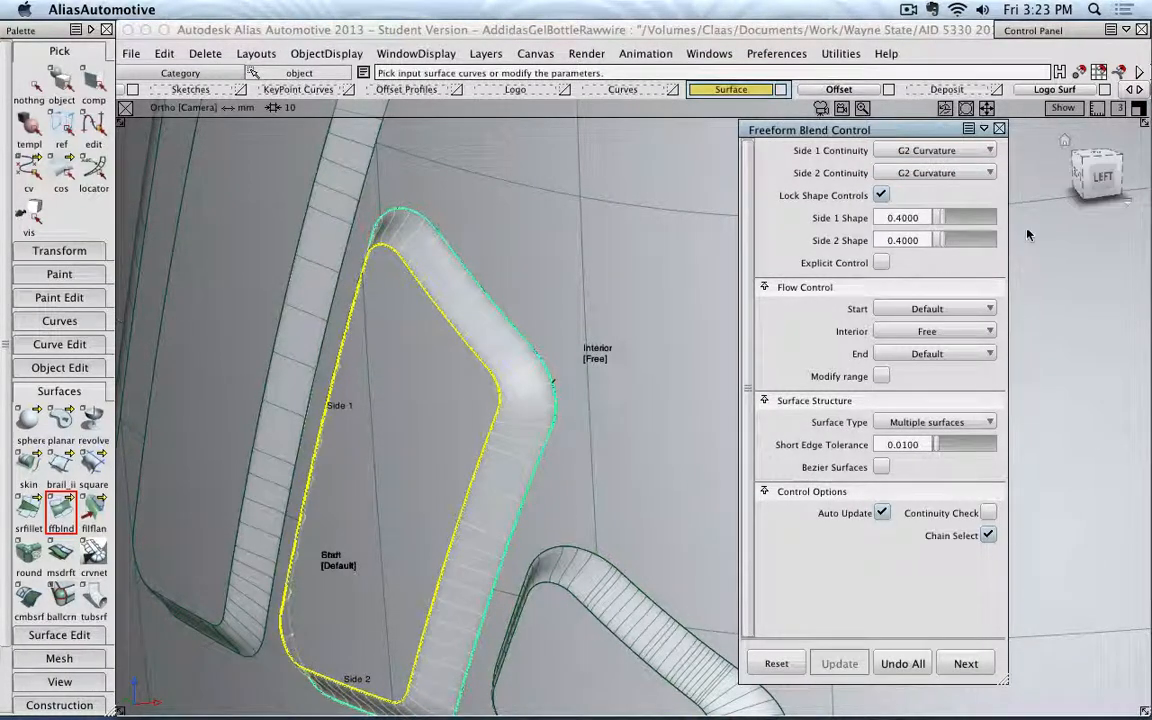
click(1000, 131)
alt+shift+middle_drag(590, 291, 741, 532)
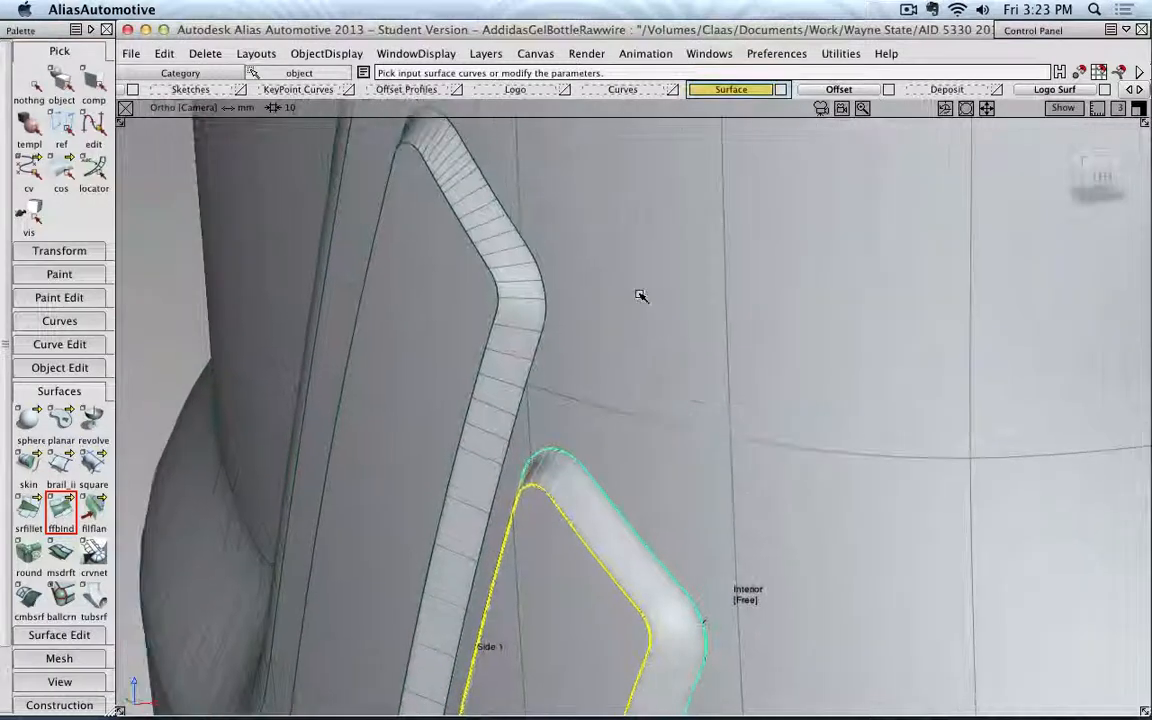
ctrl+shift+drag(639, 294, 648, 266)
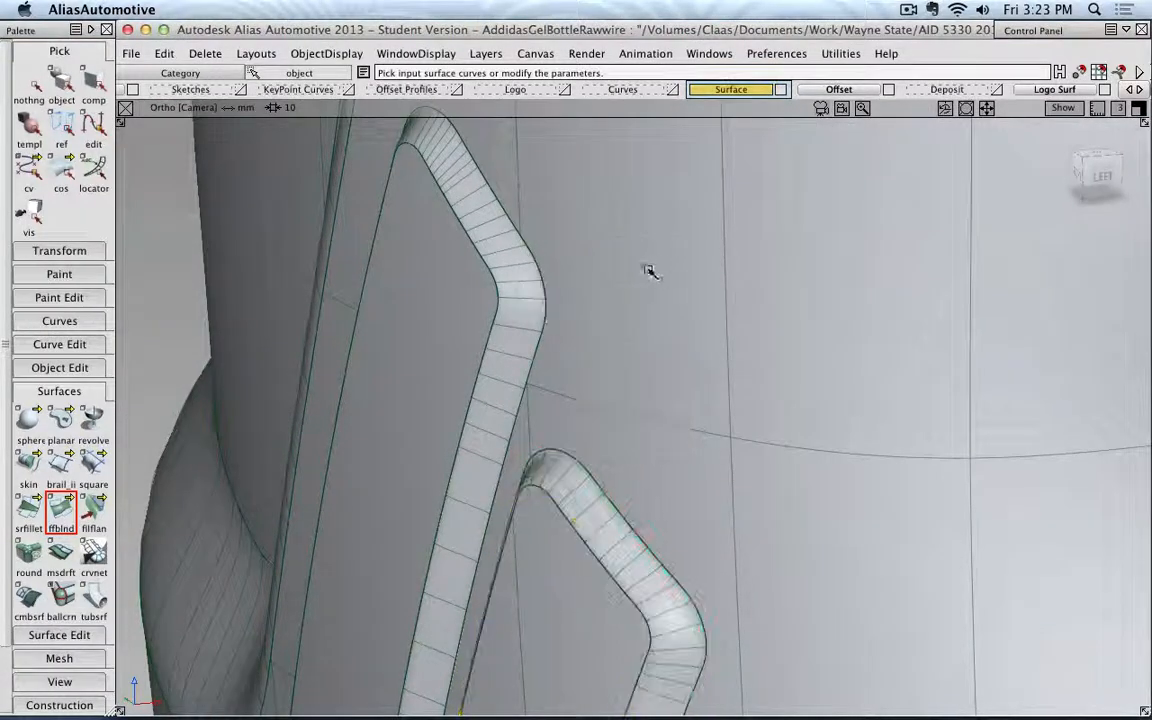
- Set both sides of the tallest stripe's Freeform Blend to G2 Curvature, close the blend controls and deselect everything
click(512, 277)
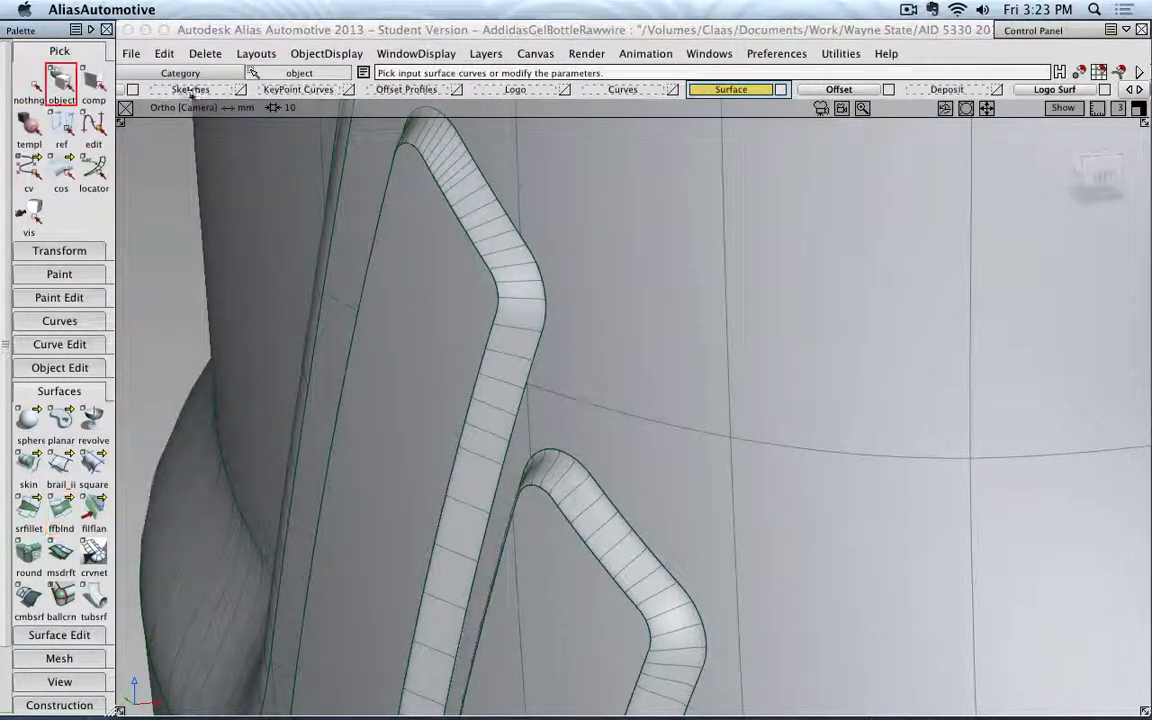
click(61, 82)
click(476, 193)
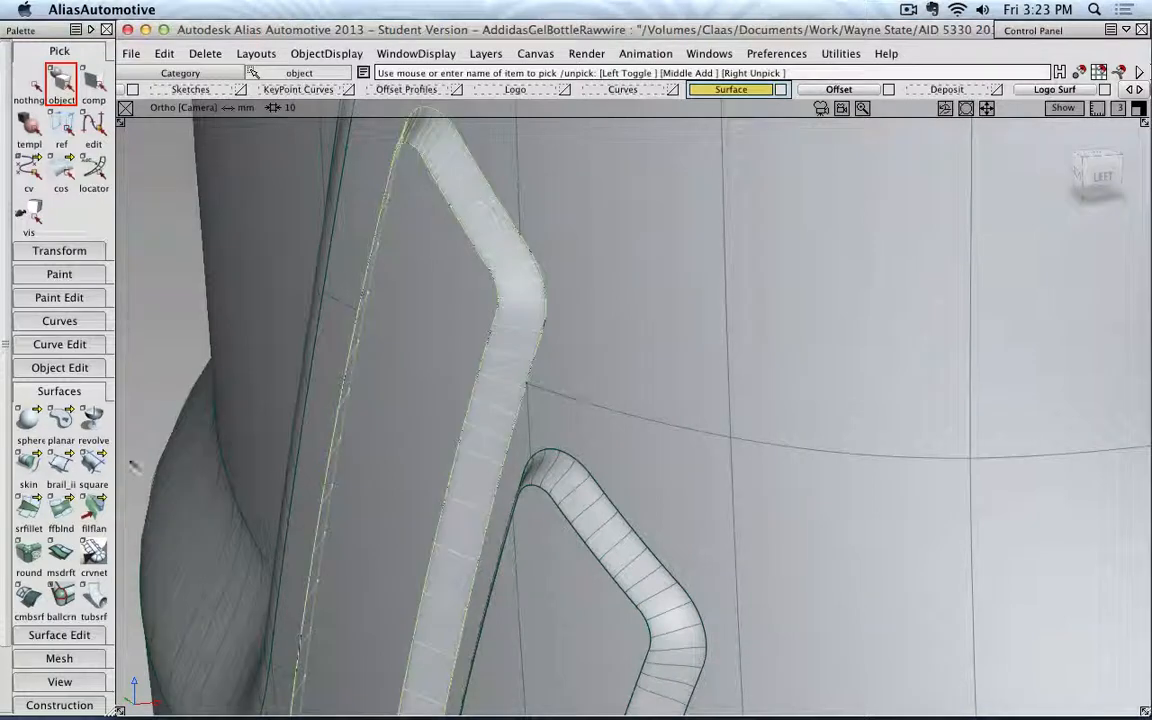
click(61, 508)
click(890, 175)
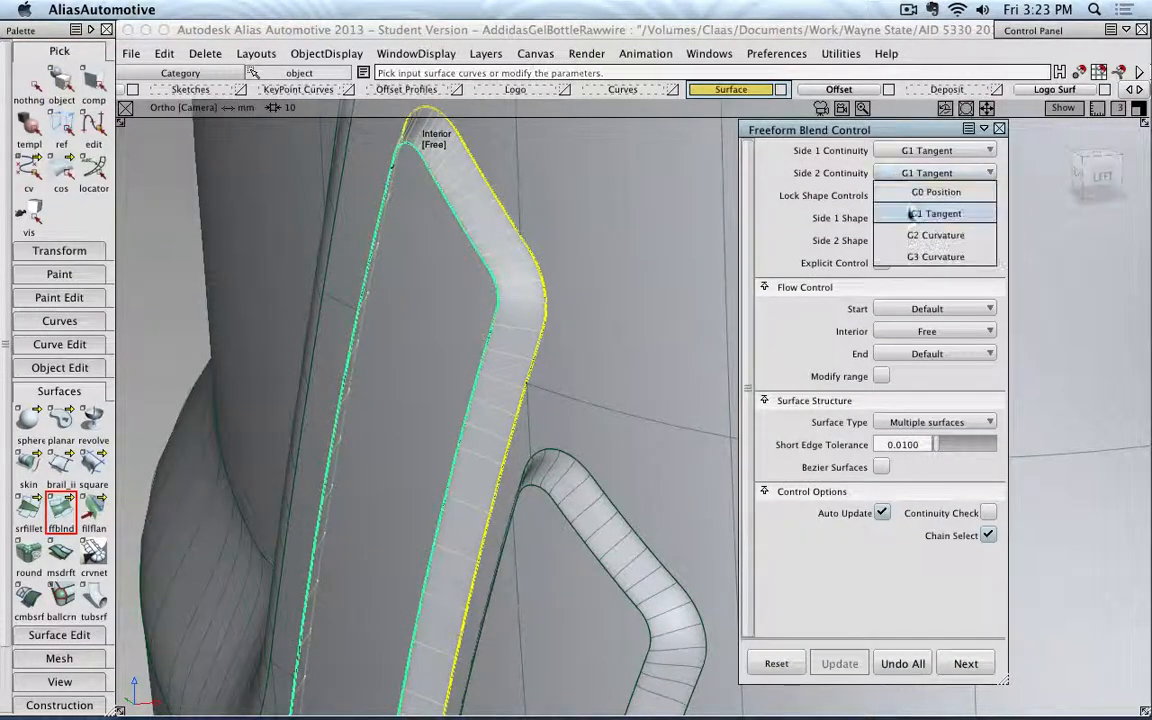
click(930, 151)
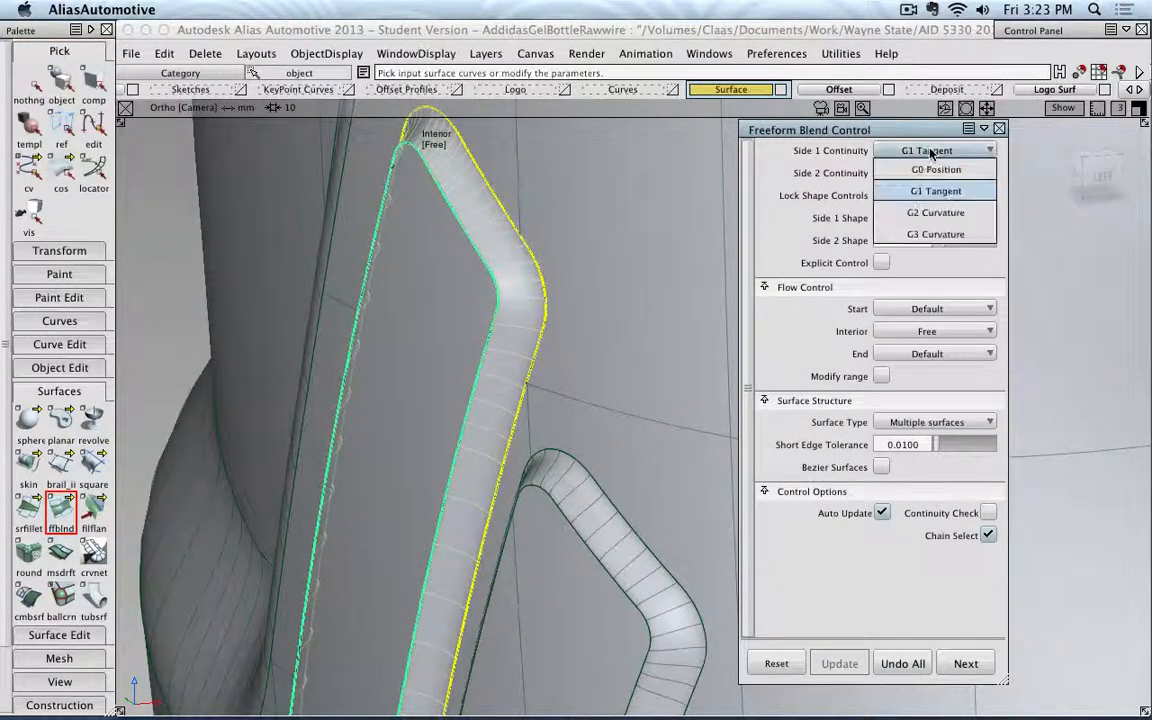
click(931, 214)
alt+shift+middle_drag(665, 243, 669, 299)
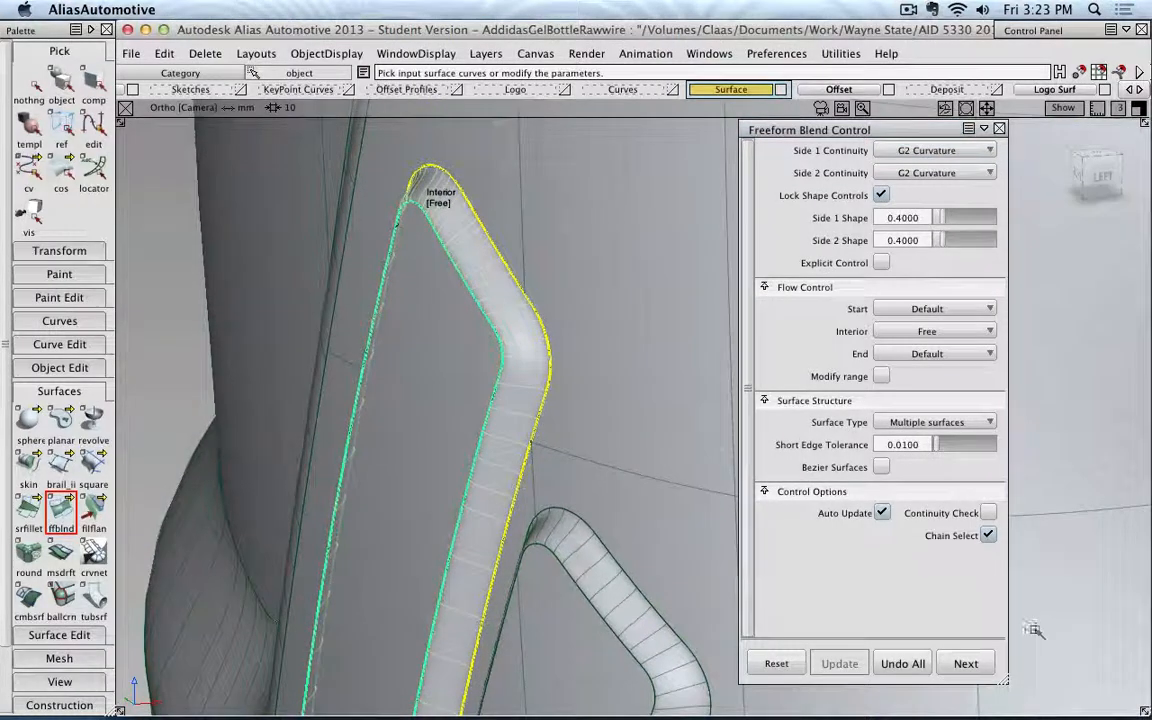
click(999, 129)
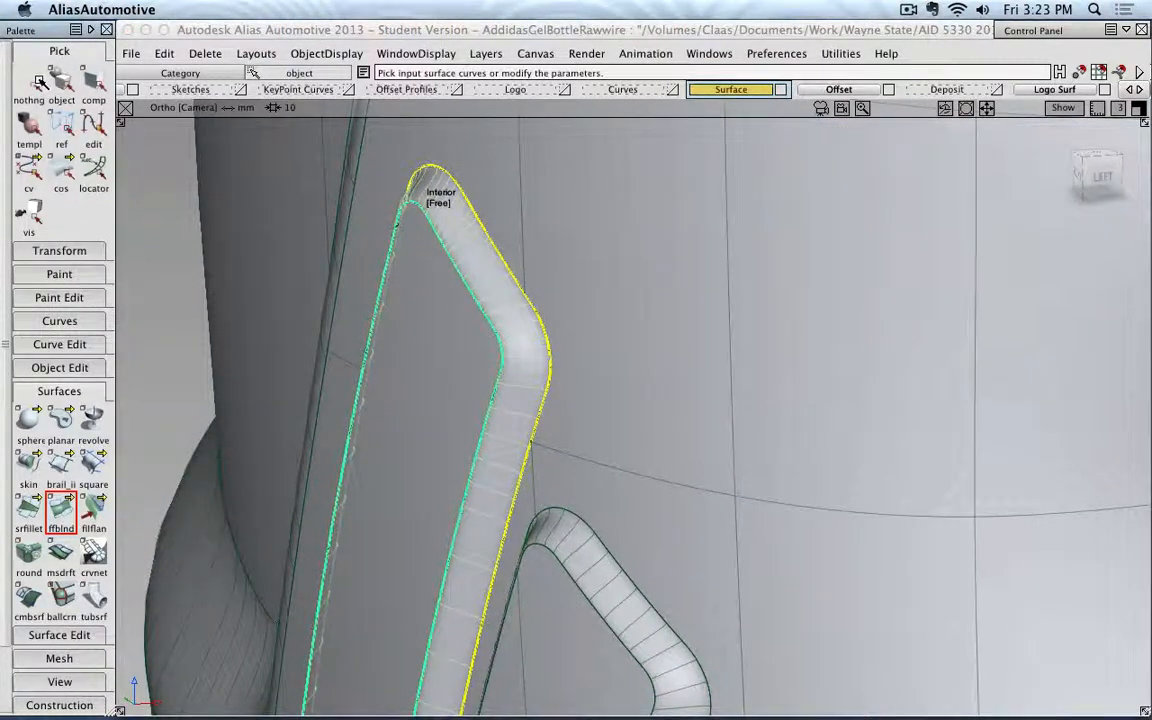
click(38, 83)
- Bring the opposite side's three-stripe logo into view and hide the wireframe lines on the shaded bottle
scroll(471, 310, down, 10)
alt+shift+drag(516, 329, 765, 309)
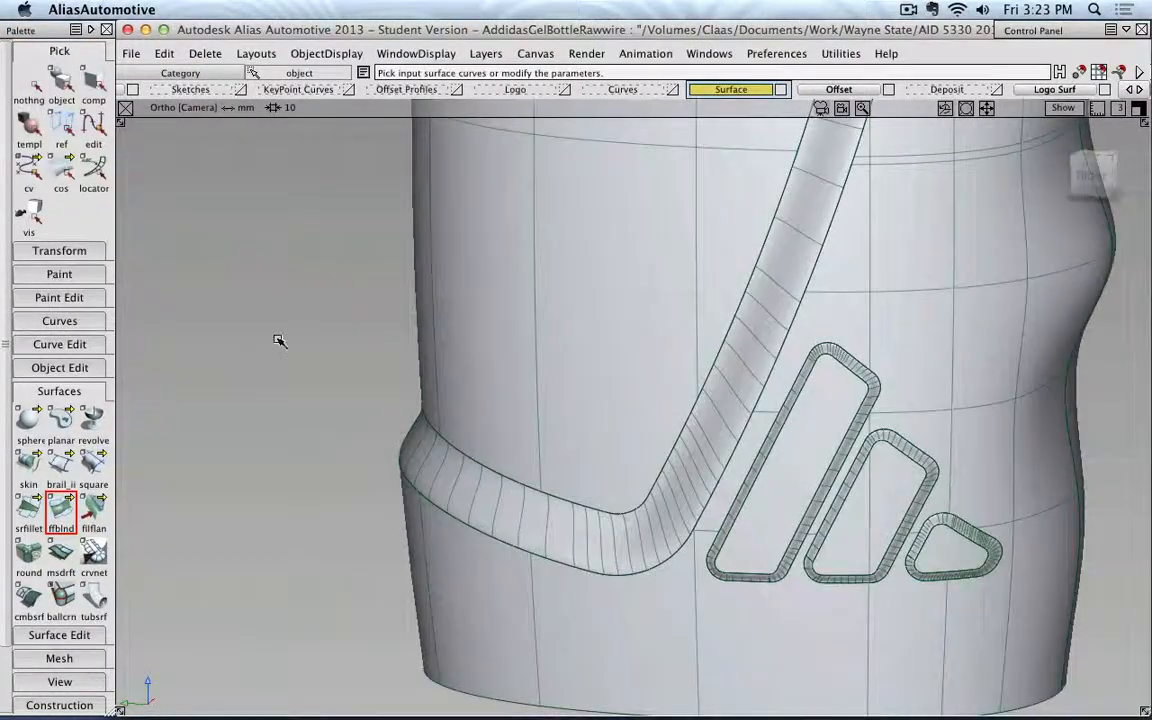
ctrl+shift+right_drag(280, 340, 324, 326)
- Examine the shaded bottle and the raised three-stripe logo from the front and left sides
scroll(393, 399, down, 5)
alt+shift+drag(386, 406, 560, 350)
alt+shift+middle_drag(600, 325, 558, 437)
scroll(621, 413, down, 3)
alt+shift+drag(621, 413, 764, 424)
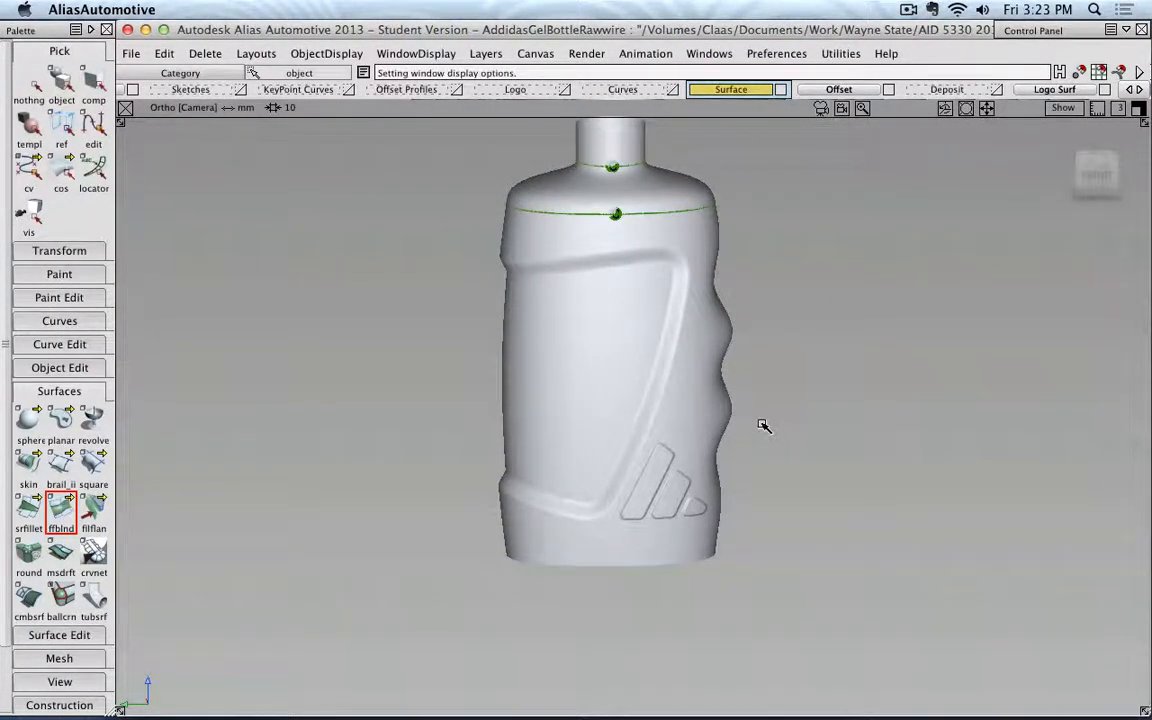
scroll(765, 432, up, 3)
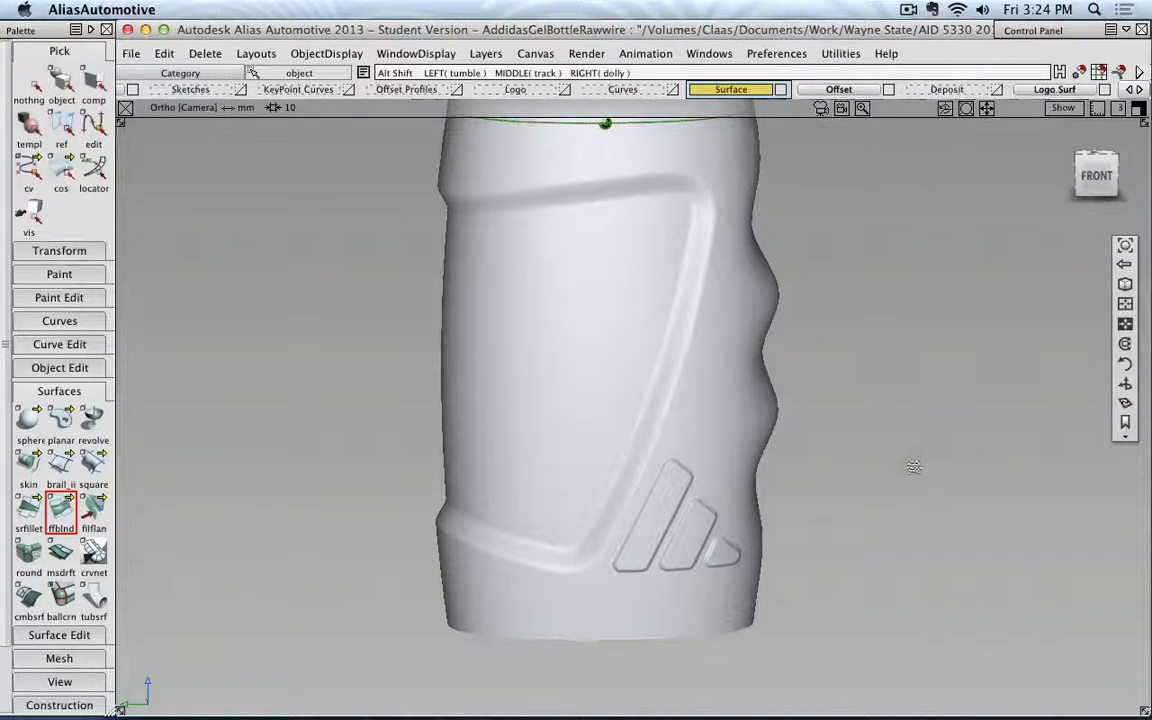
alt+shift+drag(933, 465, 313, 501)
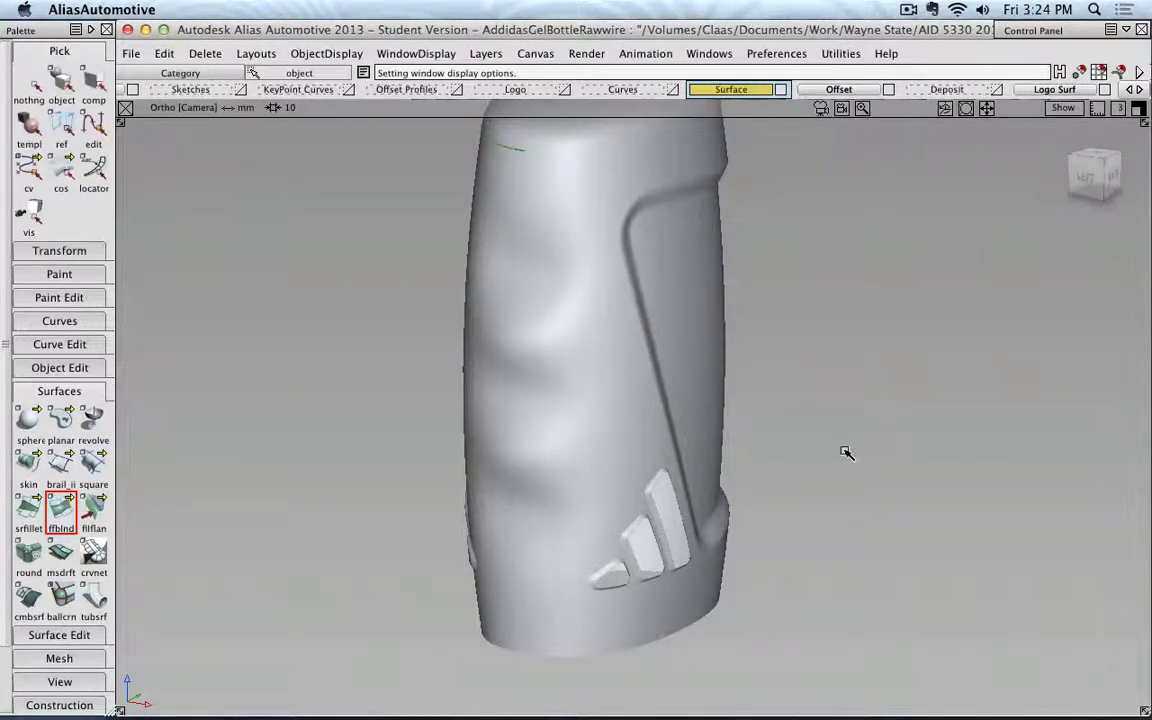
key(alt+shift)
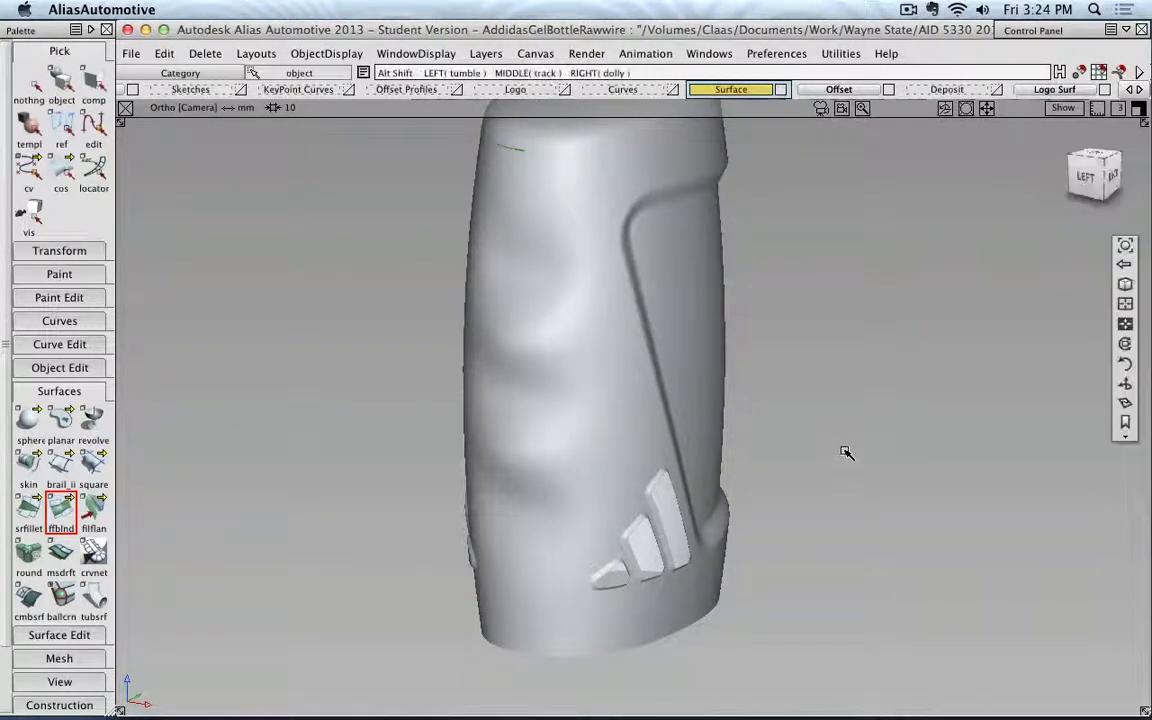